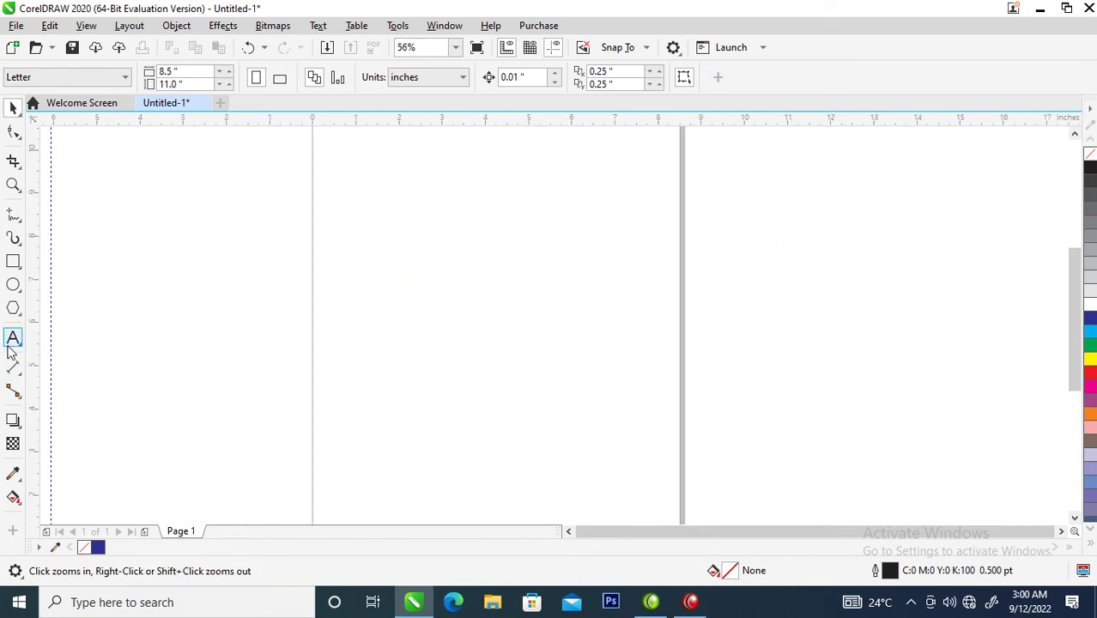
- Add the artistic text 'Tic' to the page
{"action": "left_click", "coordinate": [12, 338]}
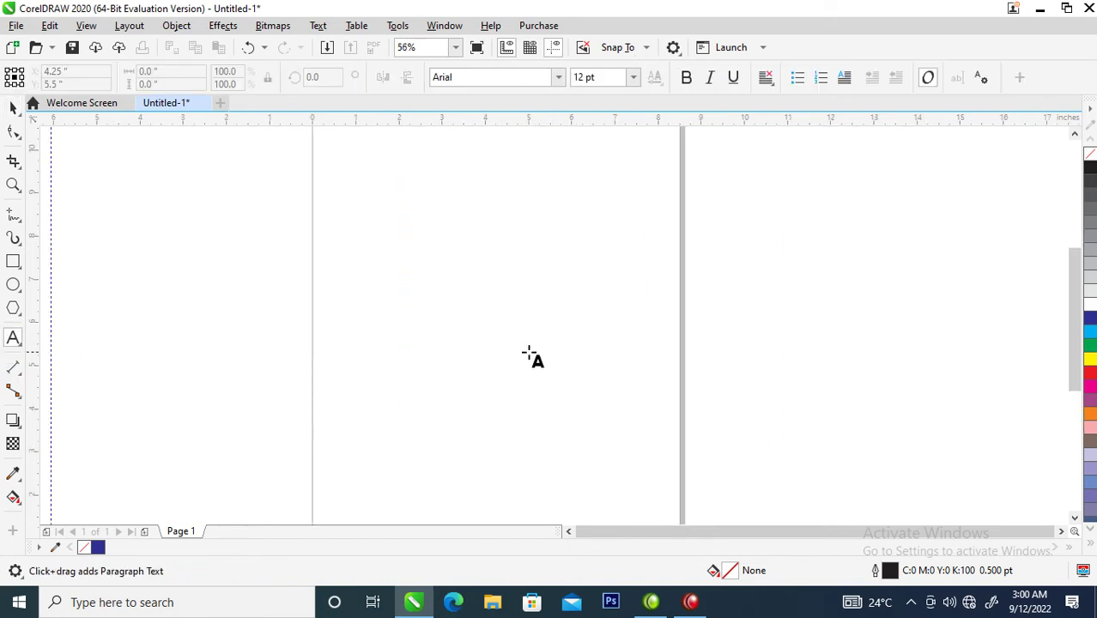
{"action": "left_click", "coordinate": [397, 258]}
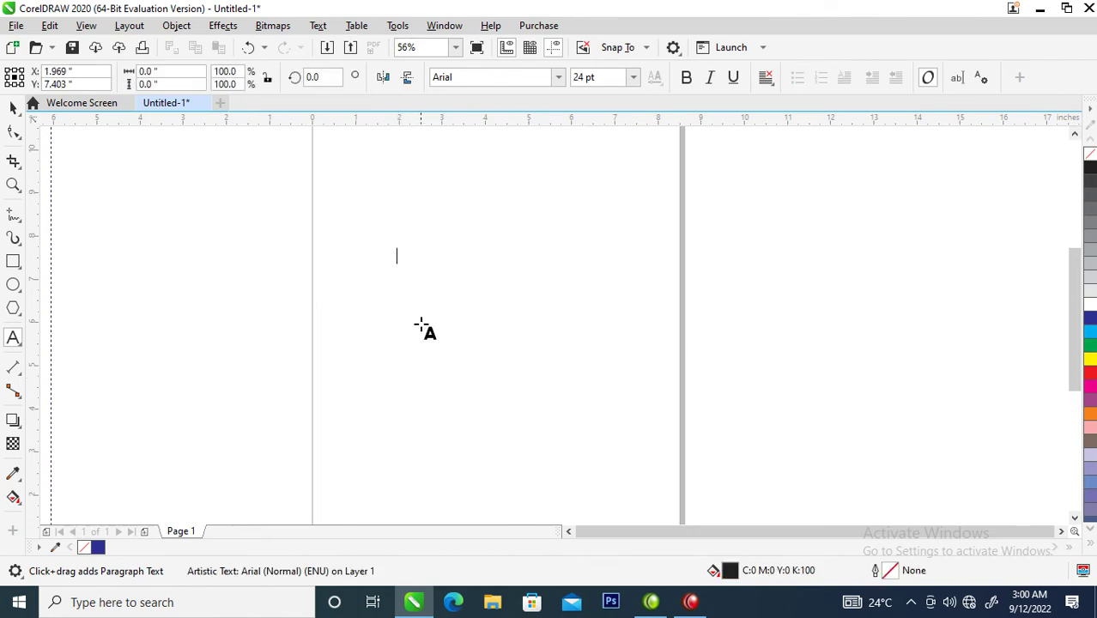
{"action": "type", "text": "I"}
{"action": "type", "text": "Tic"}
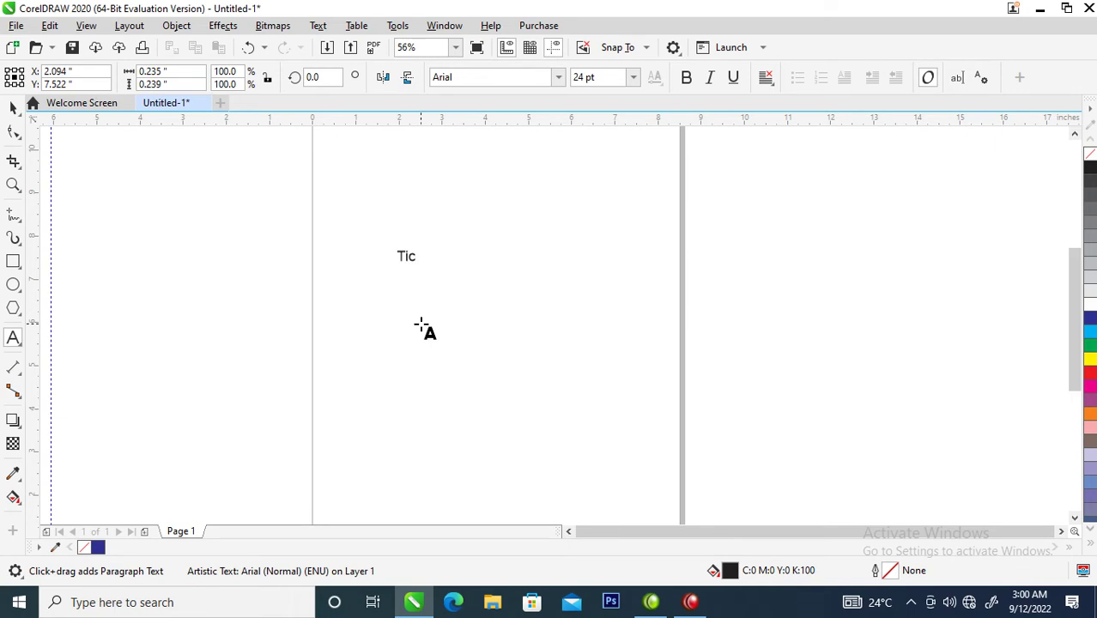
{"action": "key", "text": "ctrl+space"}
- Scale the Tic text up to a large size and deselect it
{"action": "key", "text": "z"}
{"action": "left_click_drag", "start_coordinate": [323, 171], "coordinate": [550, 387]}
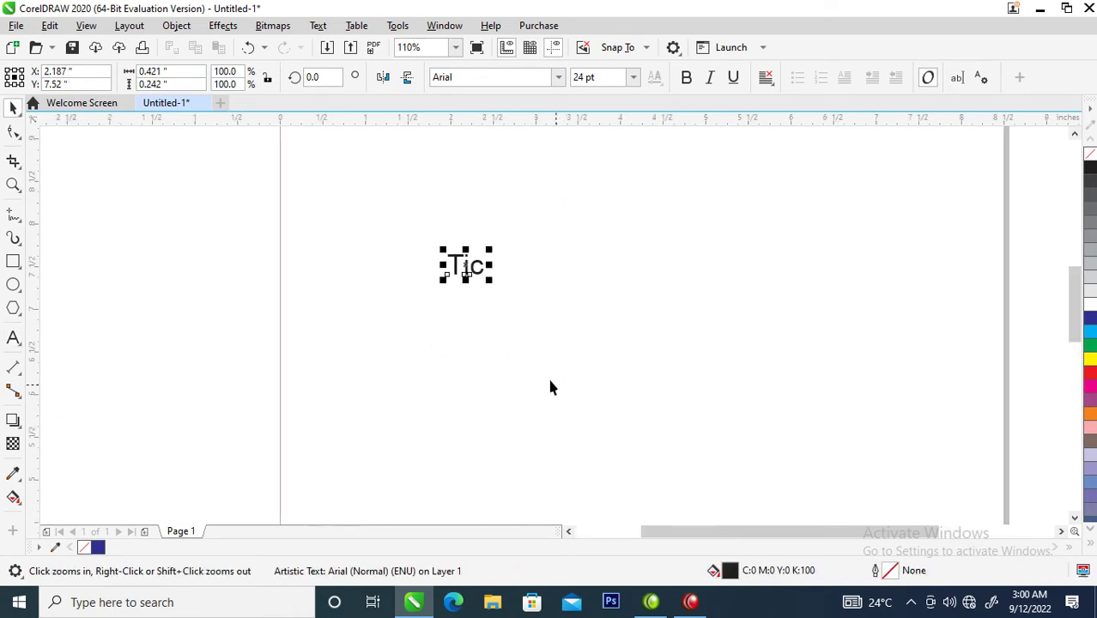
{"action": "left_click_drag", "start_coordinate": [491, 280], "coordinate": [701, 416]}
{"action": "key", "text": "Escape"}
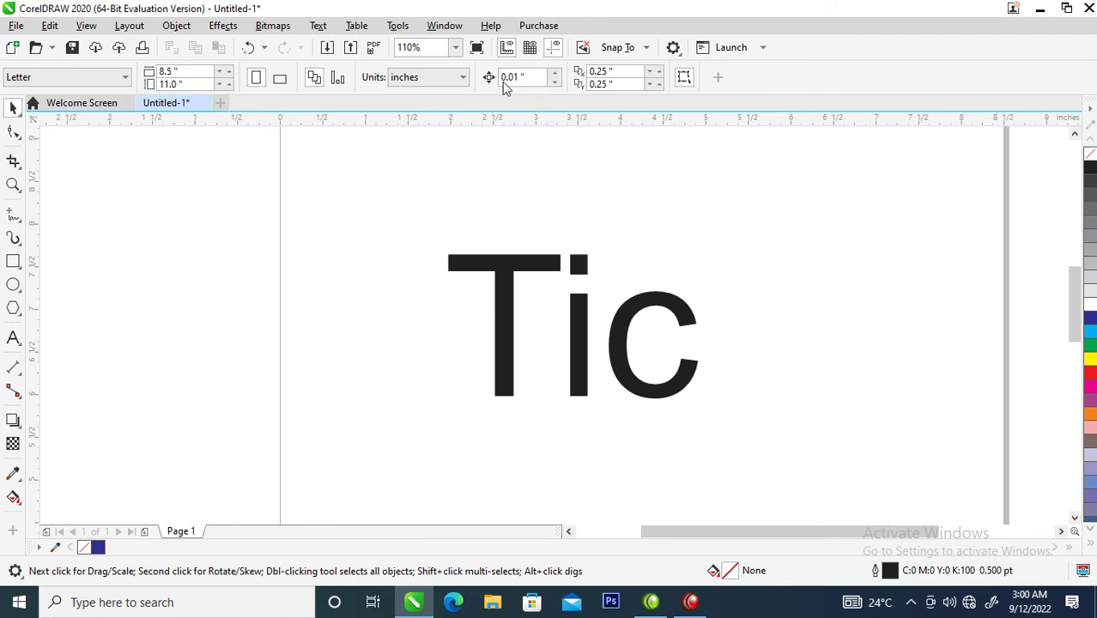
- Change the Tic text's font to Edwardian Script ITC, then zoom in on the script word
{"action": "left_click", "coordinate": [496, 287]}
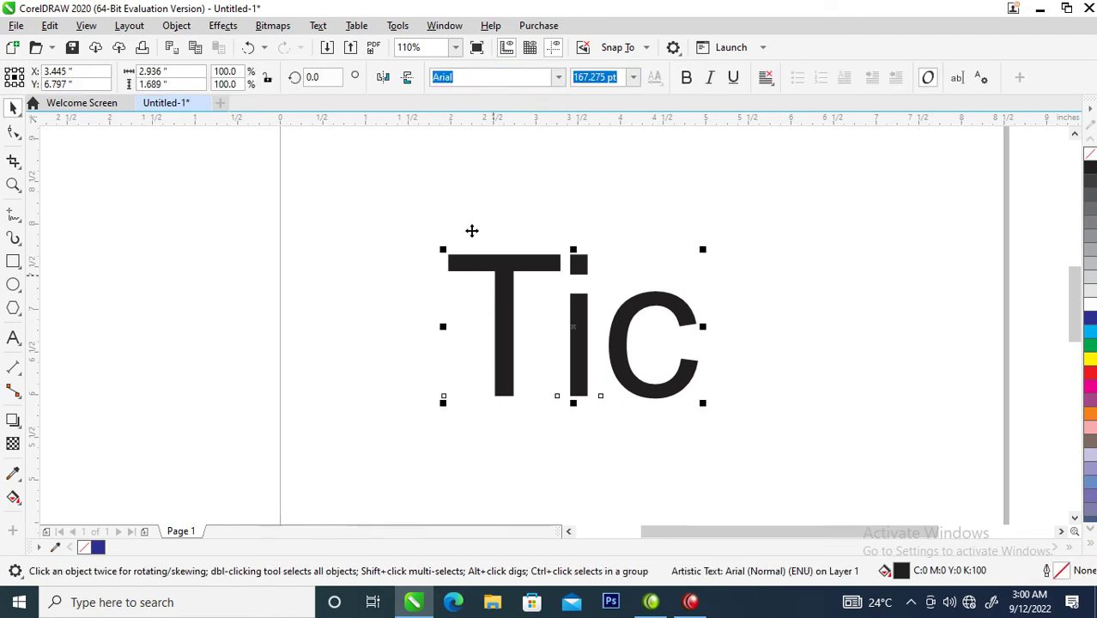
{"action": "left_click", "coordinate": [558, 77]}
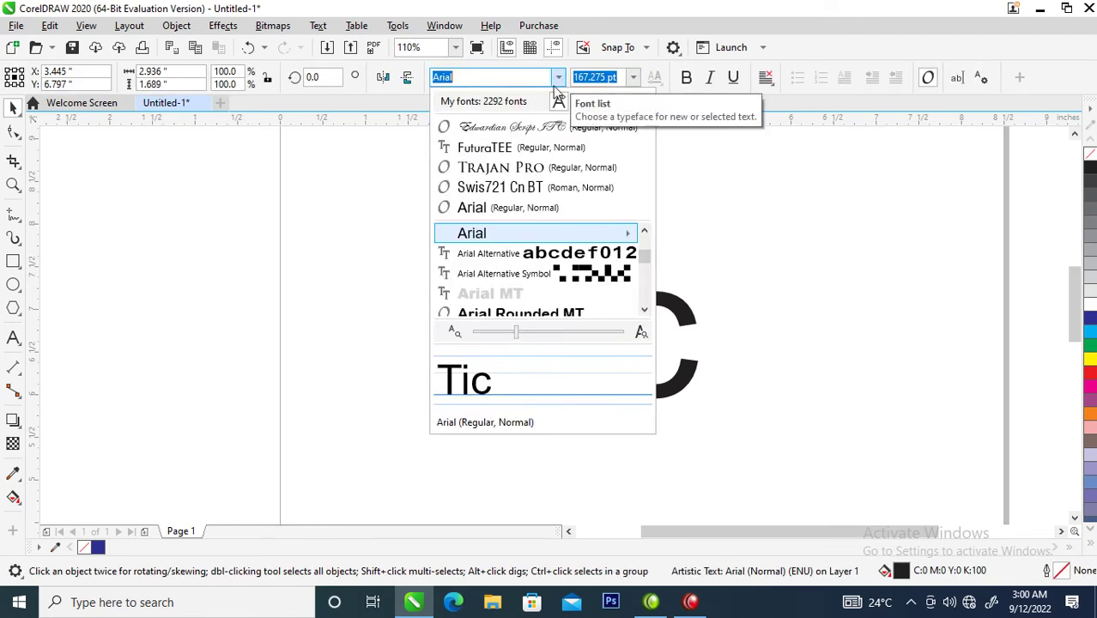
{"action": "left_click", "coordinate": [518, 129]}
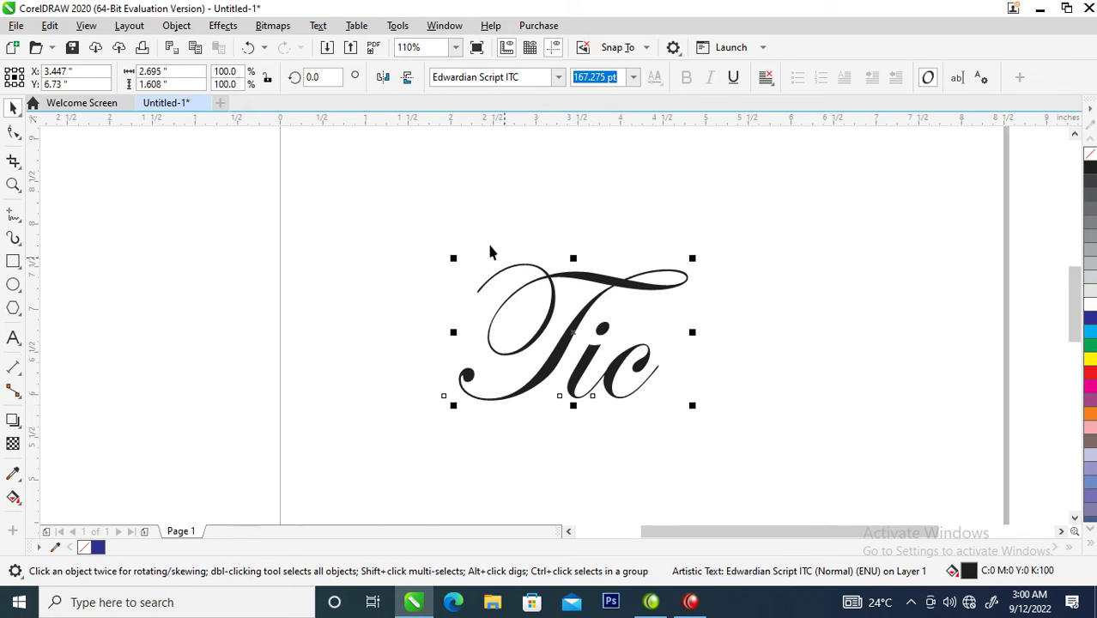
{"action": "key", "text": "z"}
{"action": "left_click_drag", "start_coordinate": [348, 203], "coordinate": [871, 469]}
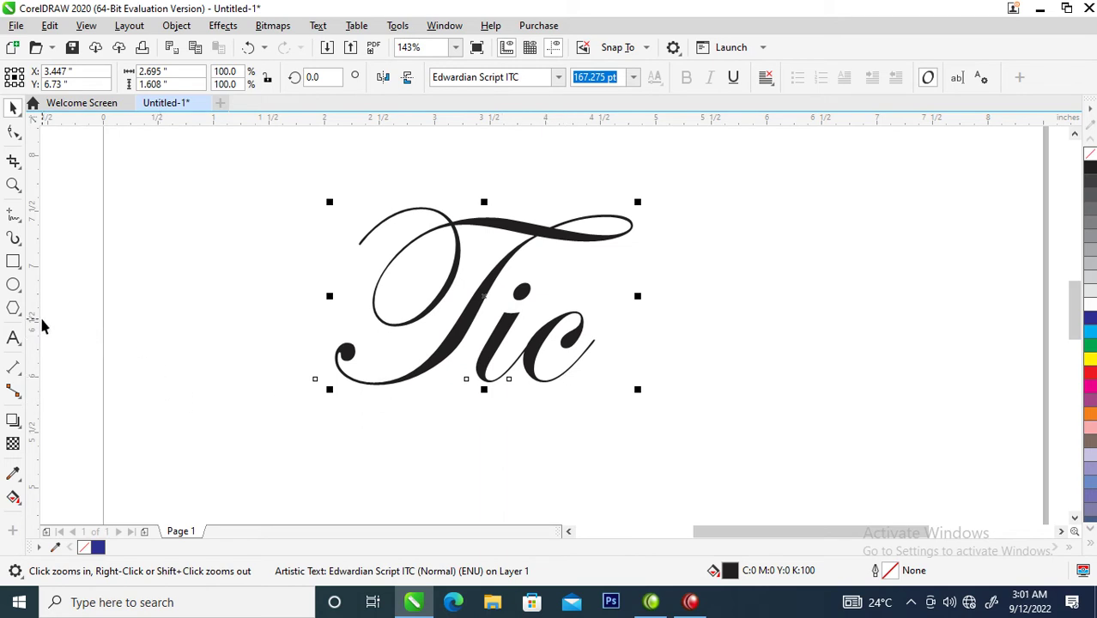
- With the Bézier tool, draw a trial straight segment off the c, then delete it
{"action": "left_click", "coordinate": [17, 220]}
{"action": "mouse_move", "coordinate": [17, 240]}
{"action": "mouse_move", "coordinate": [14, 215]}
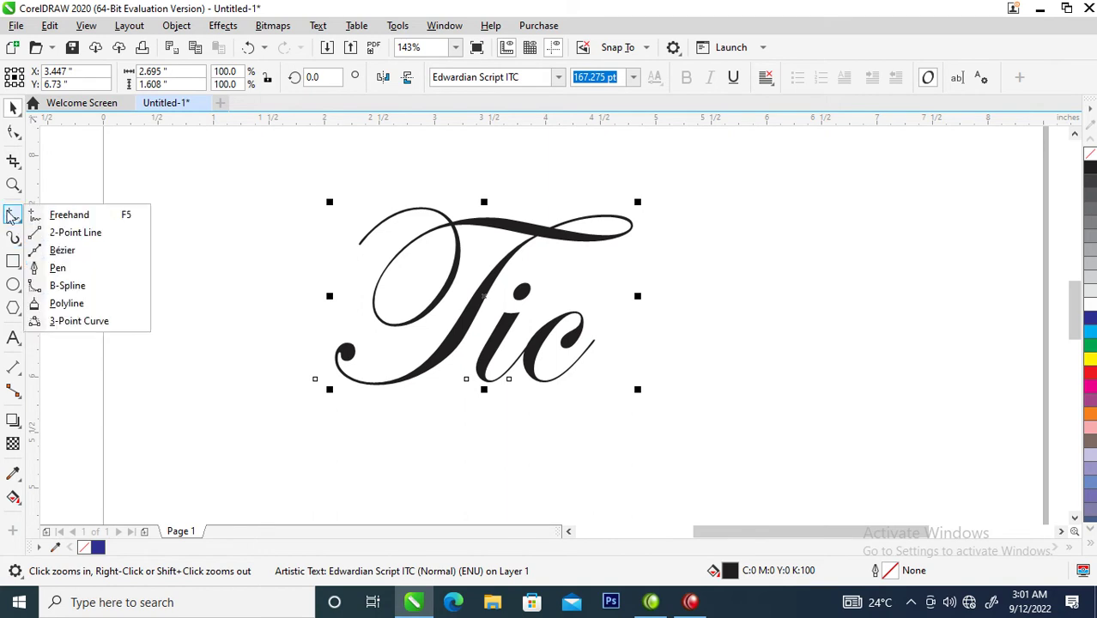
{"action": "left_click", "coordinate": [78, 254]}
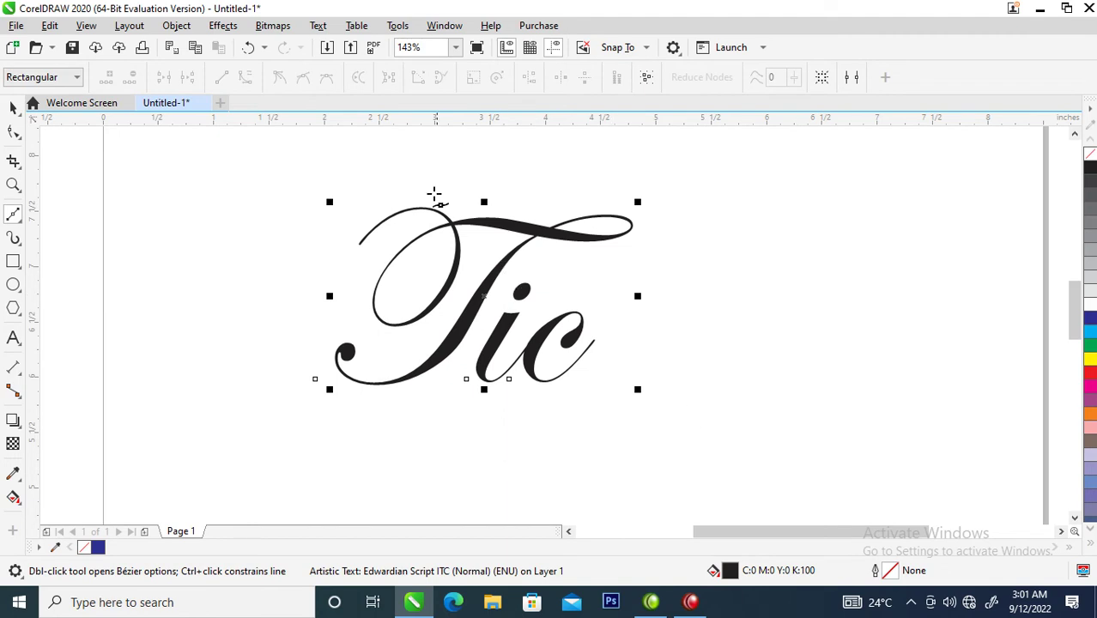
{"action": "key", "text": "z"}
{"action": "left_click_drag", "start_coordinate": [266, 182], "coordinate": [734, 441]}
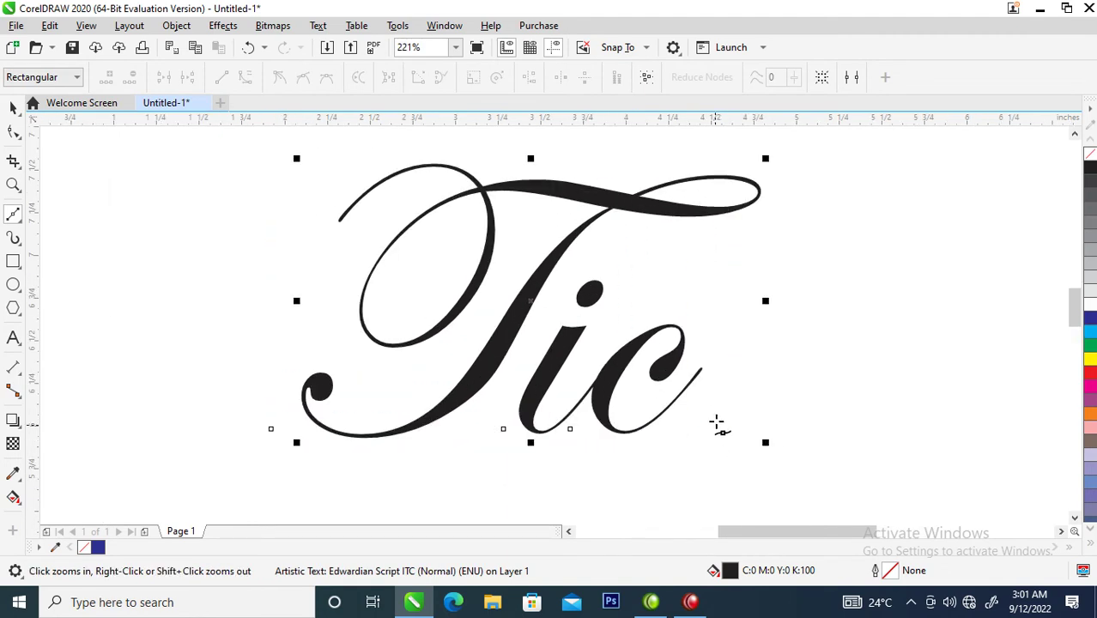
{"action": "left_click", "coordinate": [698, 371]}
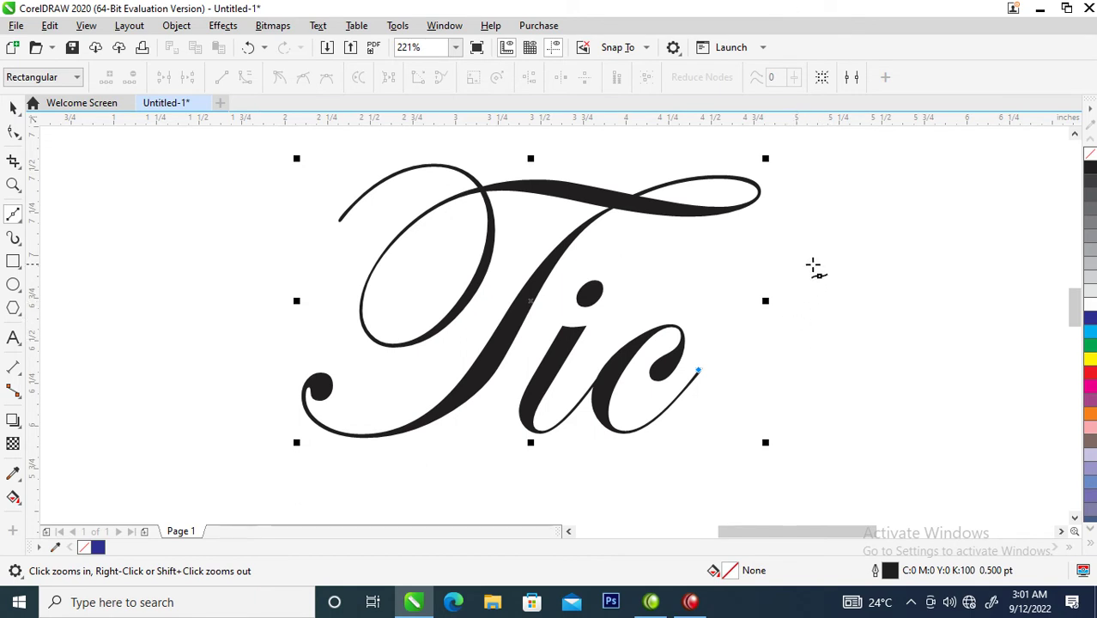
{"action": "left_click", "coordinate": [778, 336]}
{"action": "key", "text": "space"}
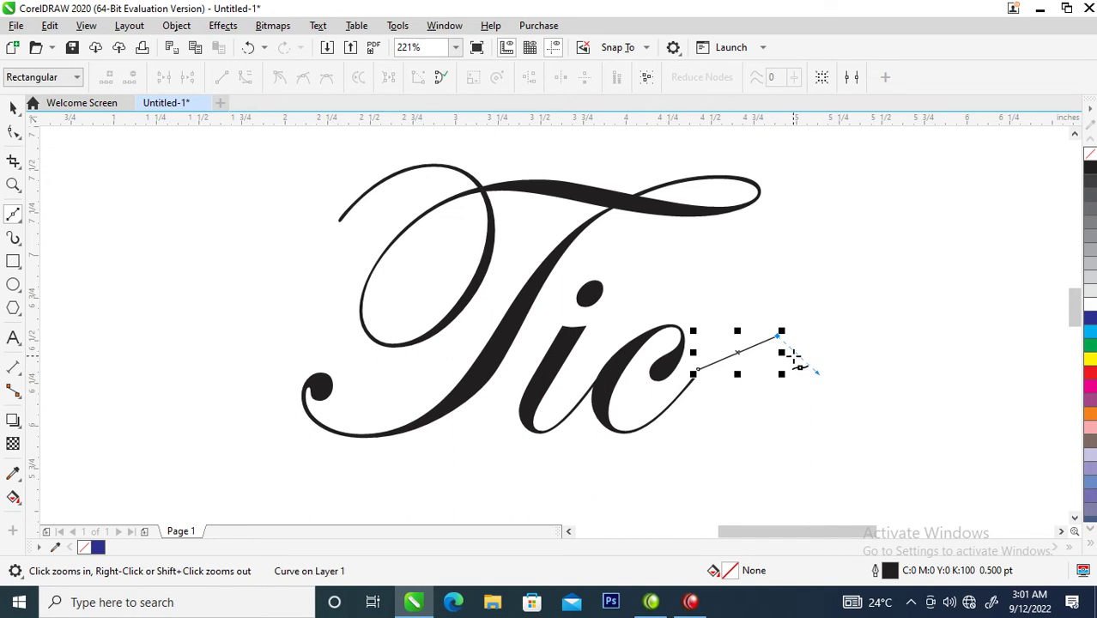
{"action": "key", "text": "space"}
{"action": "key", "text": "Delete"}
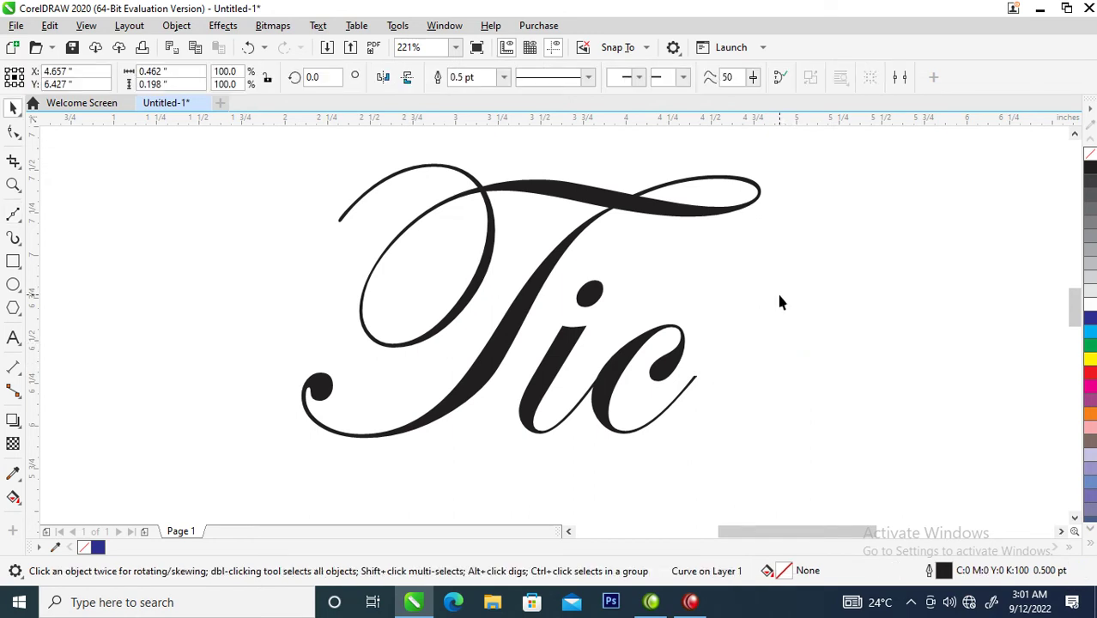
{"action": "key", "text": "space"}
- Start the flourish at the c's tail, curving around and leftward beneath the word
{"action": "left_click", "coordinate": [696, 379]}
{"action": "left_click_drag", "start_coordinate": [748, 345], "coordinate": [782, 366]}
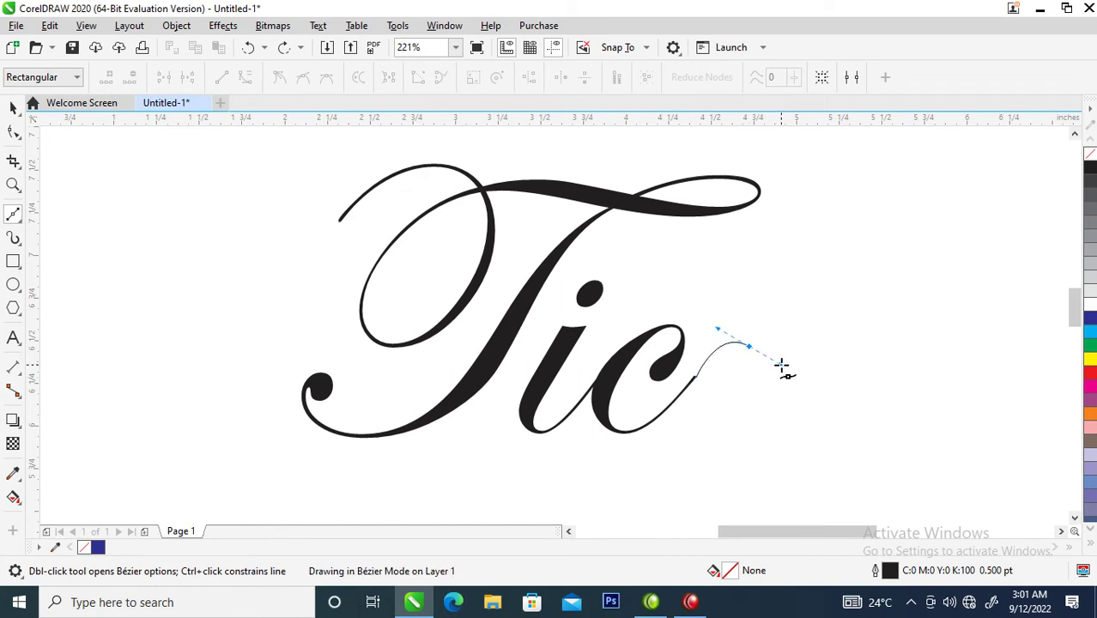
{"action": "left_click_drag", "start_coordinate": [705, 439], "coordinate": [657, 457]}
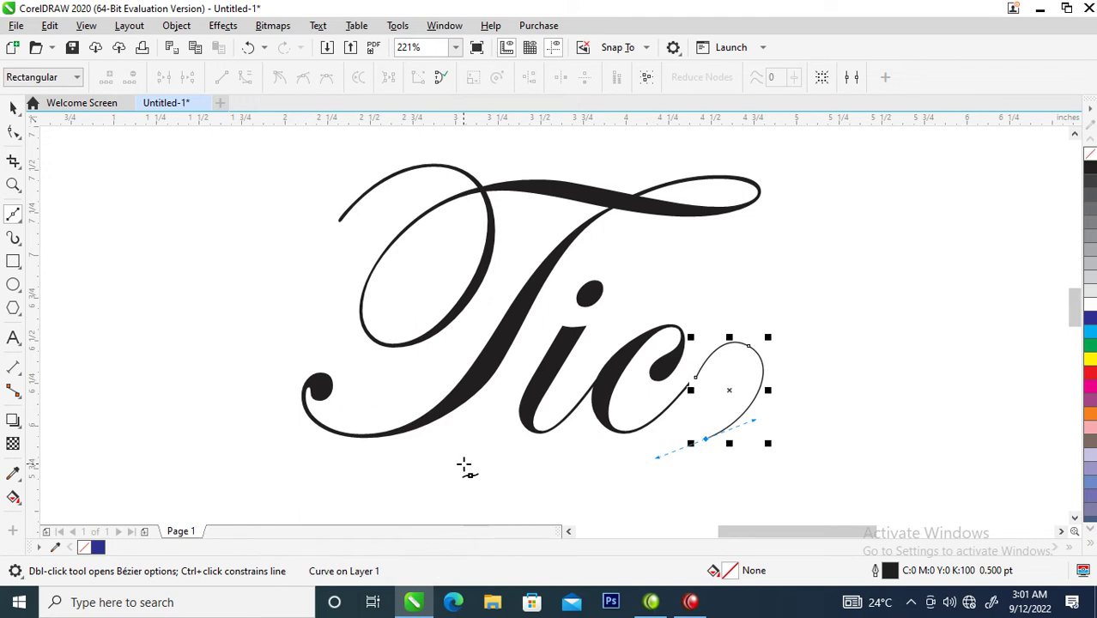
{"action": "left_click_drag", "start_coordinate": [474, 438], "coordinate": [394, 462]}
{"action": "left_click", "coordinate": [393, 461]}
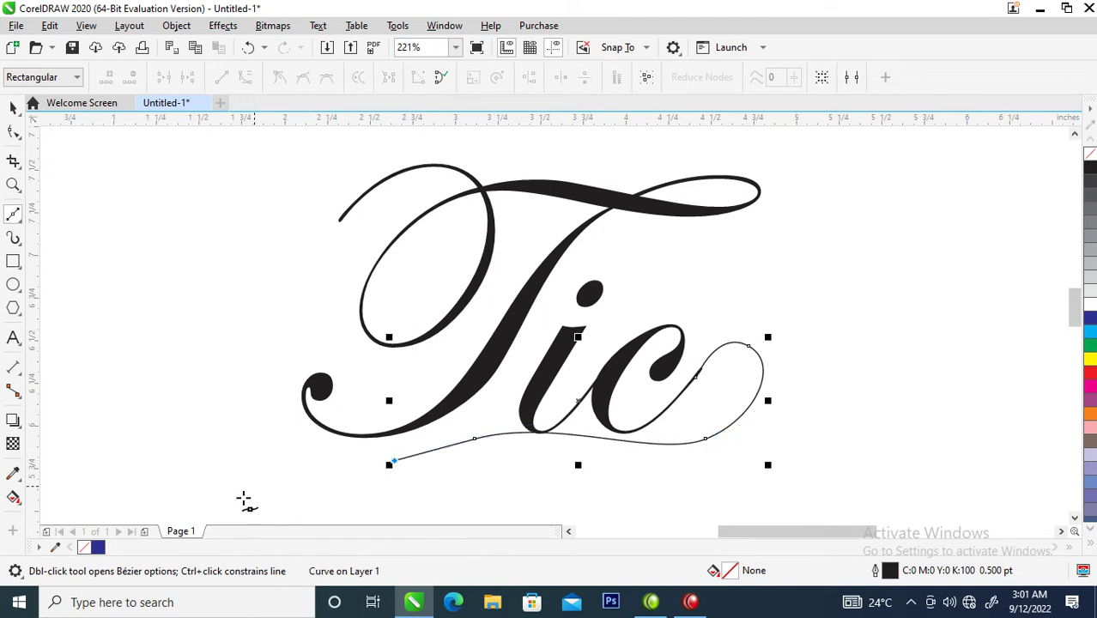
{"action": "left_click", "coordinate": [293, 507]}
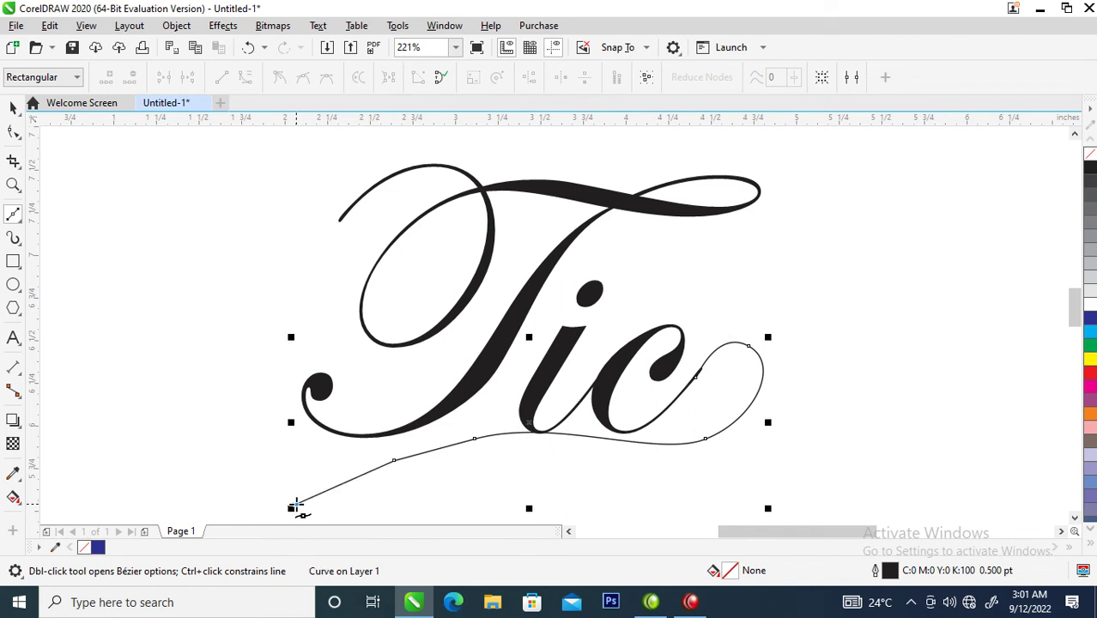
{"action": "key", "text": "ctrl+z"}
{"action": "key", "text": "ctrl+z"}
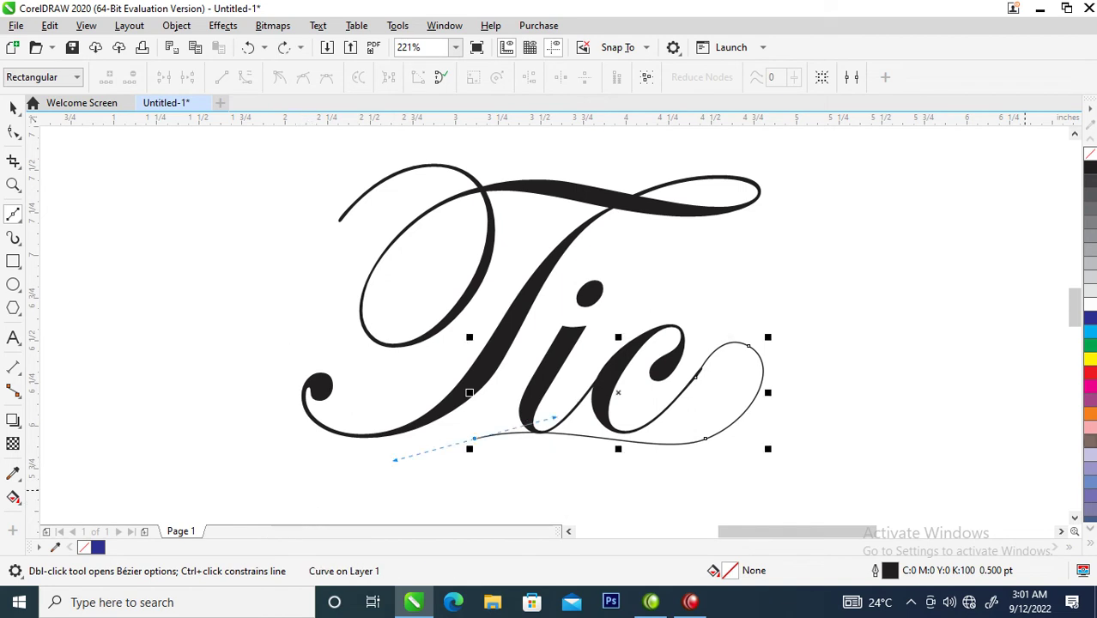
{"action": "left_click", "coordinate": [1074, 518]}
{"action": "left_click", "coordinate": [1074, 519]}
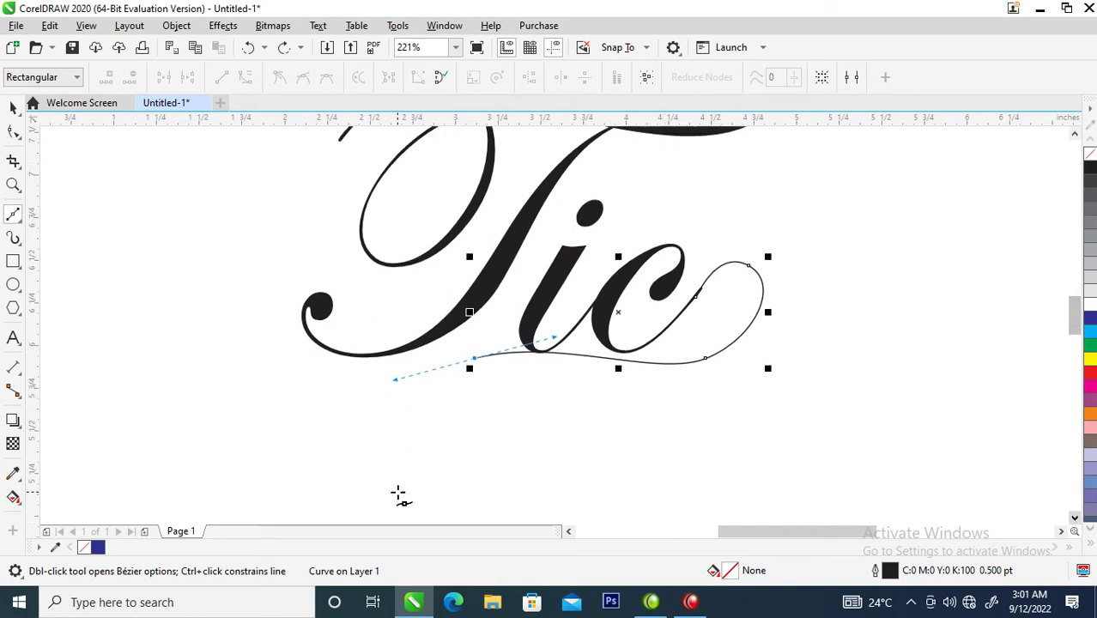
- Finish the flourish with a loop below the T, ending up near the T
{"action": "left_click_drag", "start_coordinate": [271, 438], "coordinate": [256, 483]}
{"action": "left_click_drag", "start_coordinate": [369, 465], "coordinate": [392, 439]}
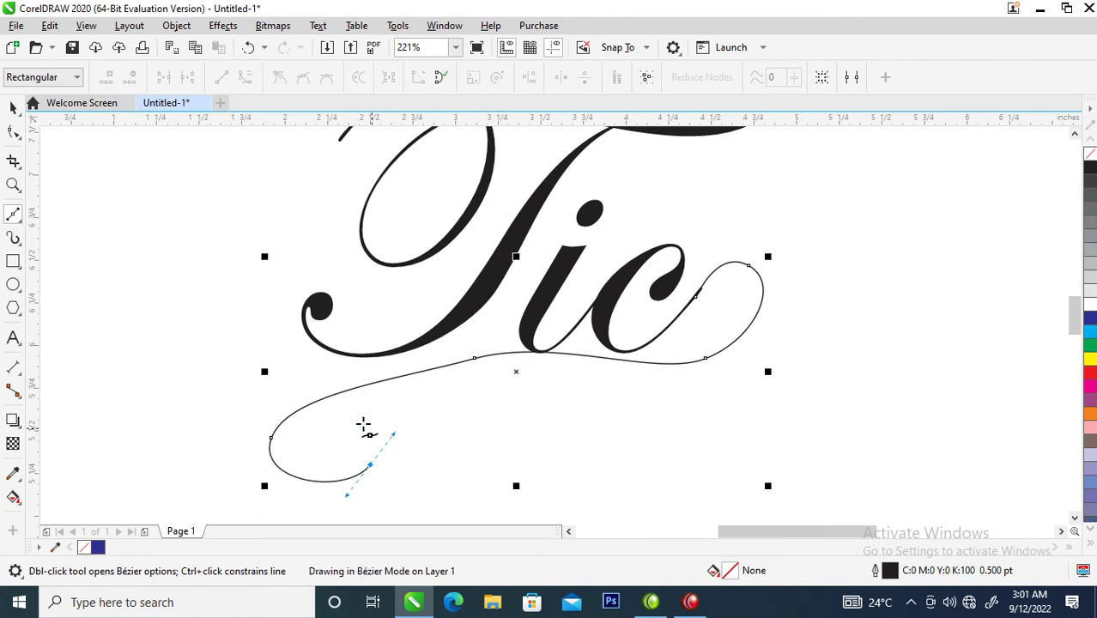
{"action": "left_click", "coordinate": [274, 365]}
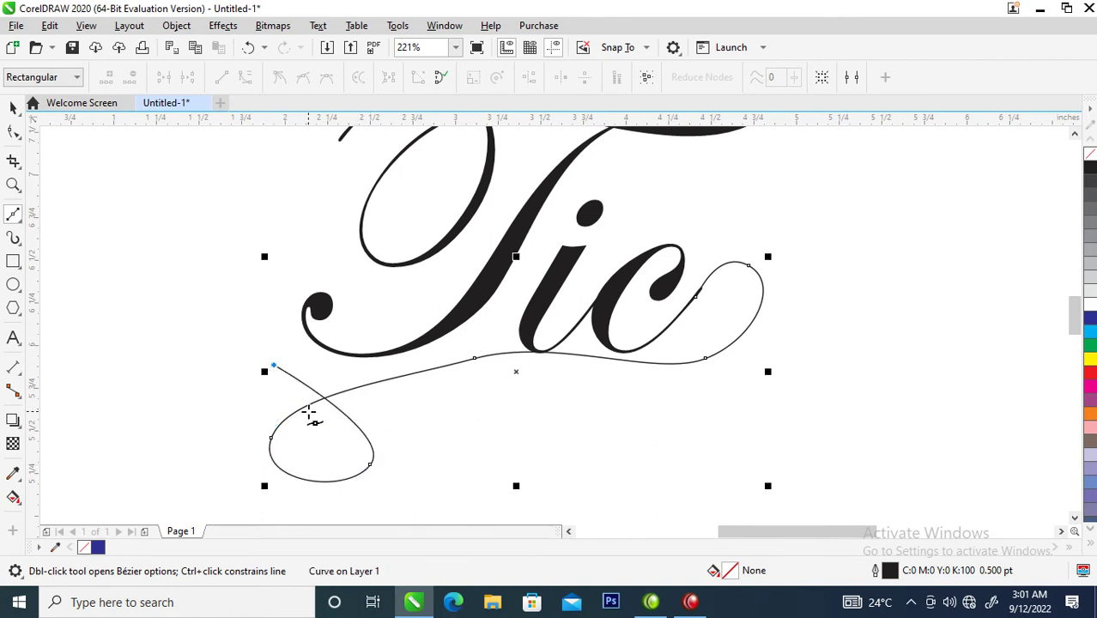
{"action": "key", "text": "space"}
- Remove extra nodes along the underline and reshape the flourish's right loop
{"action": "scroll", "coordinate": [436, 404], "scroll_direction": "down", "scroll_amount": 2}
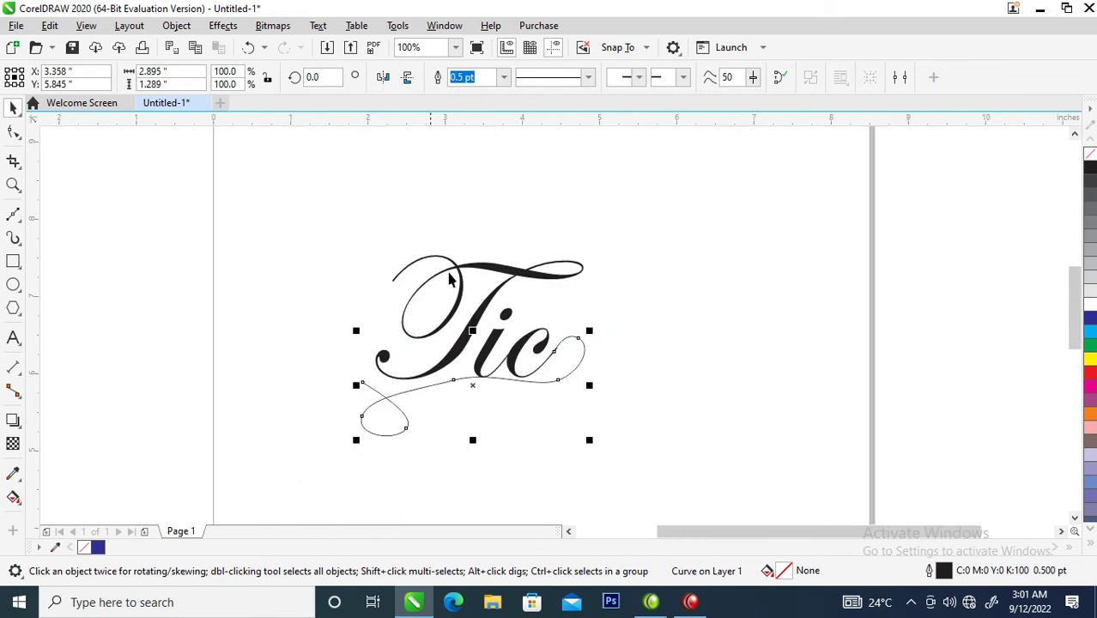
{"action": "key", "text": "z"}
{"action": "left_click_drag", "start_coordinate": [265, 286], "coordinate": [673, 468]}
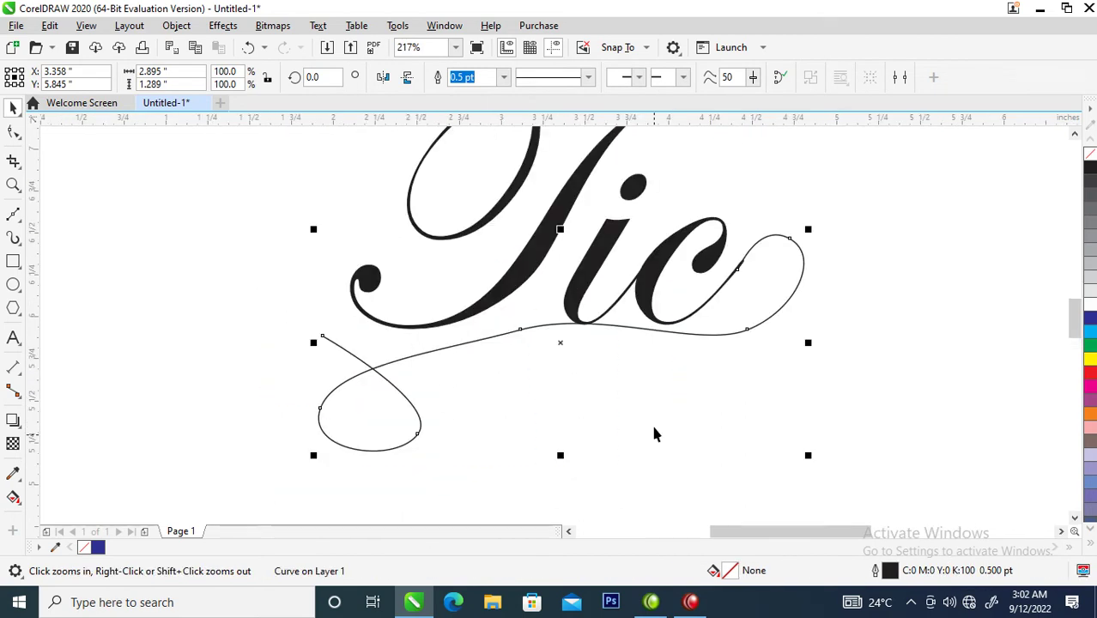
{"action": "left_click", "coordinate": [13, 133]}
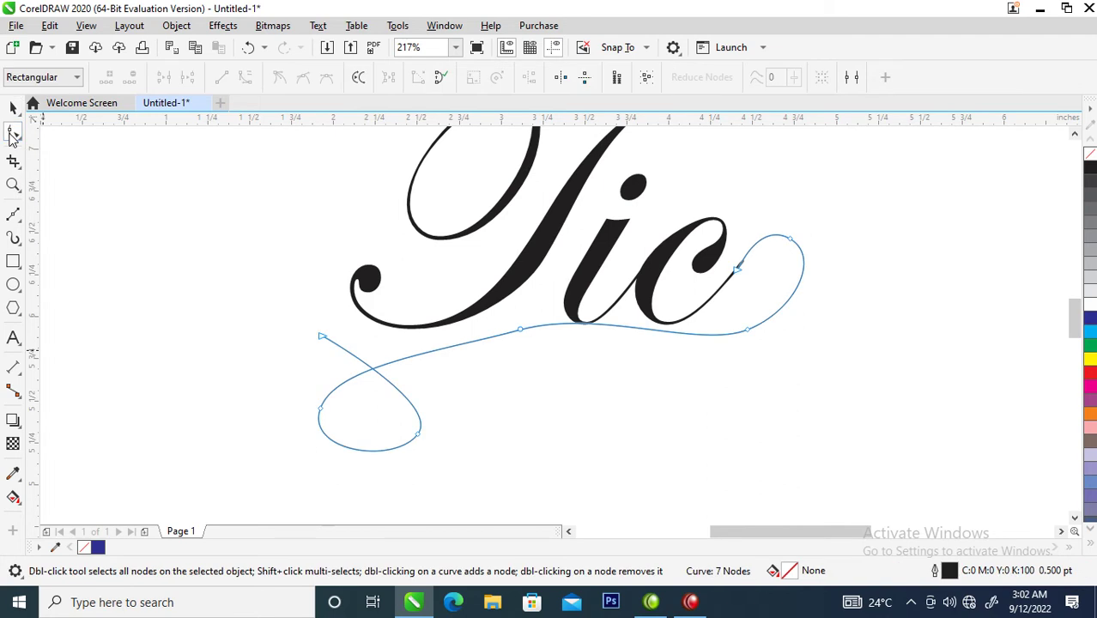
{"action": "left_click", "coordinate": [602, 328]}
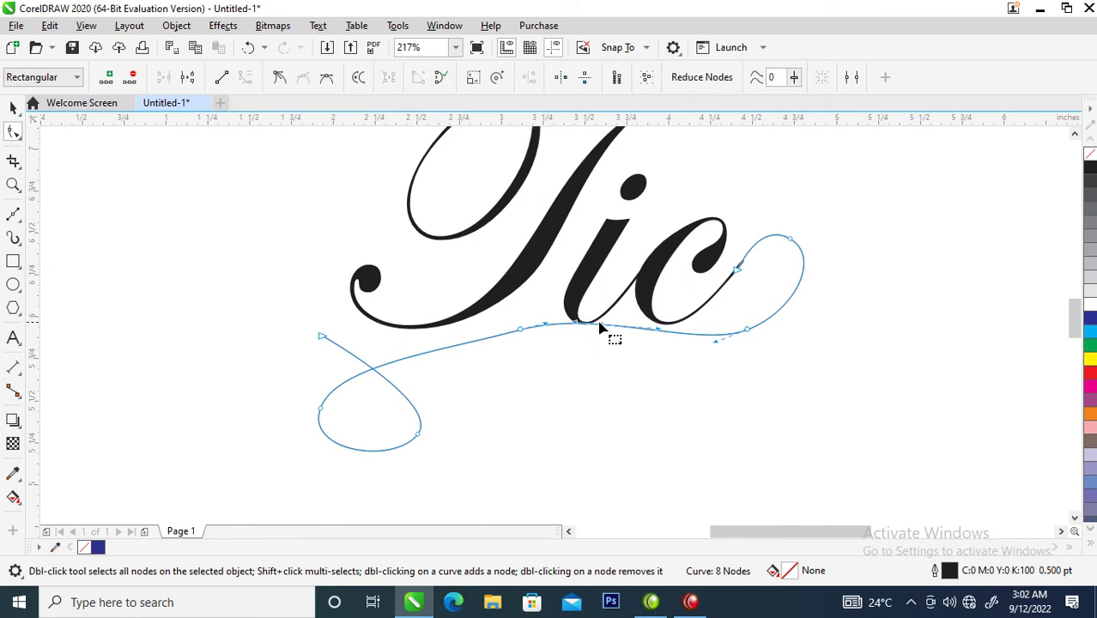
{"action": "double_click", "coordinate": [520, 333]}
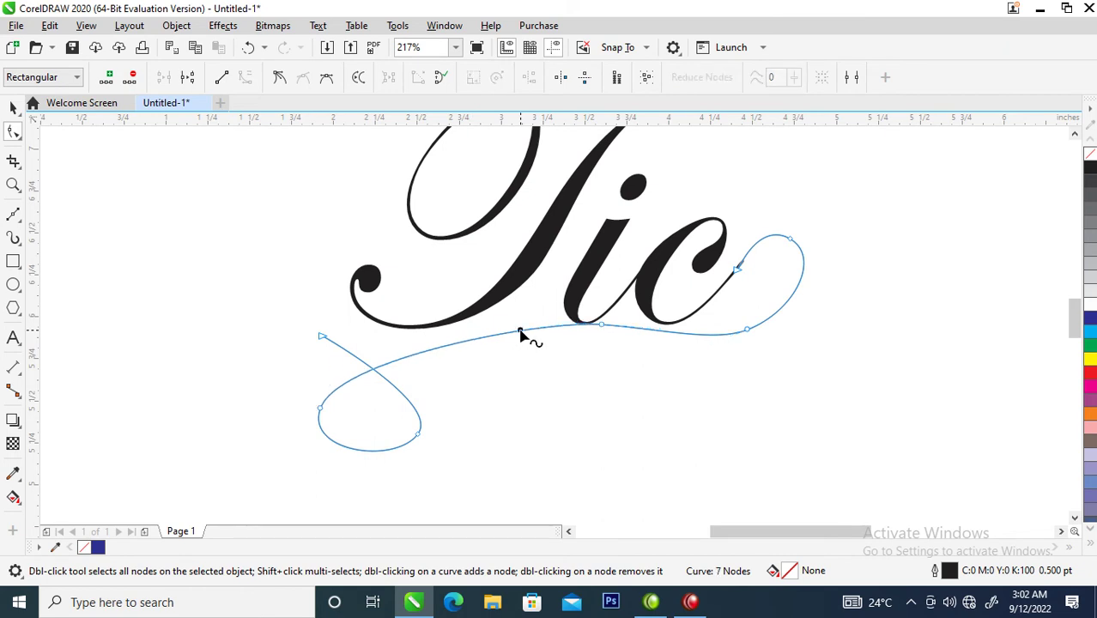
{"action": "left_click", "coordinate": [553, 339]}
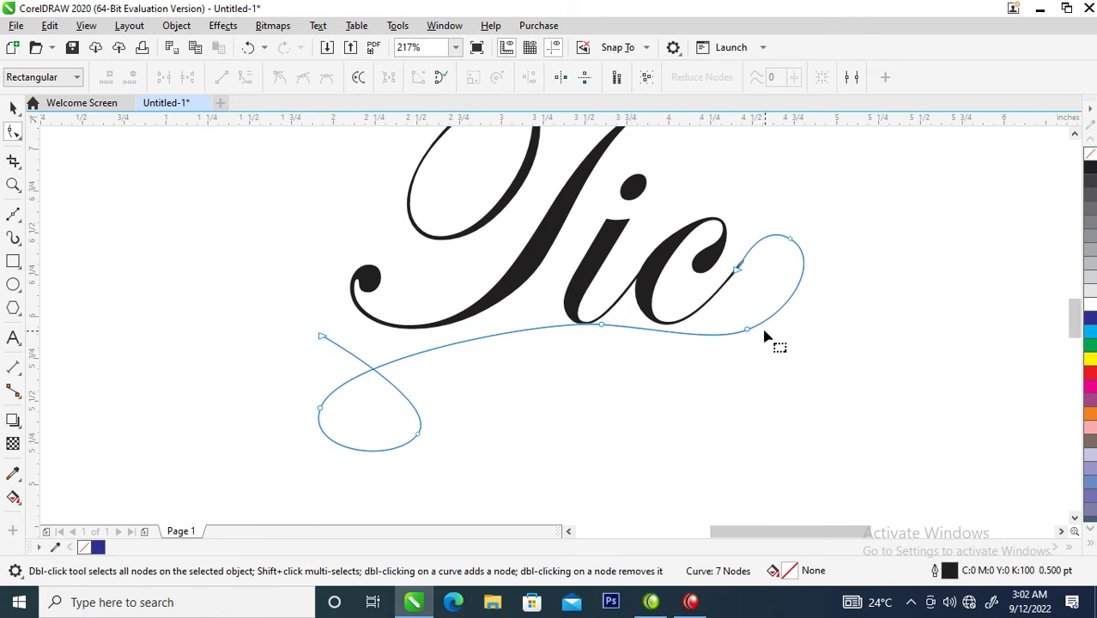
{"action": "double_click", "coordinate": [689, 333]}
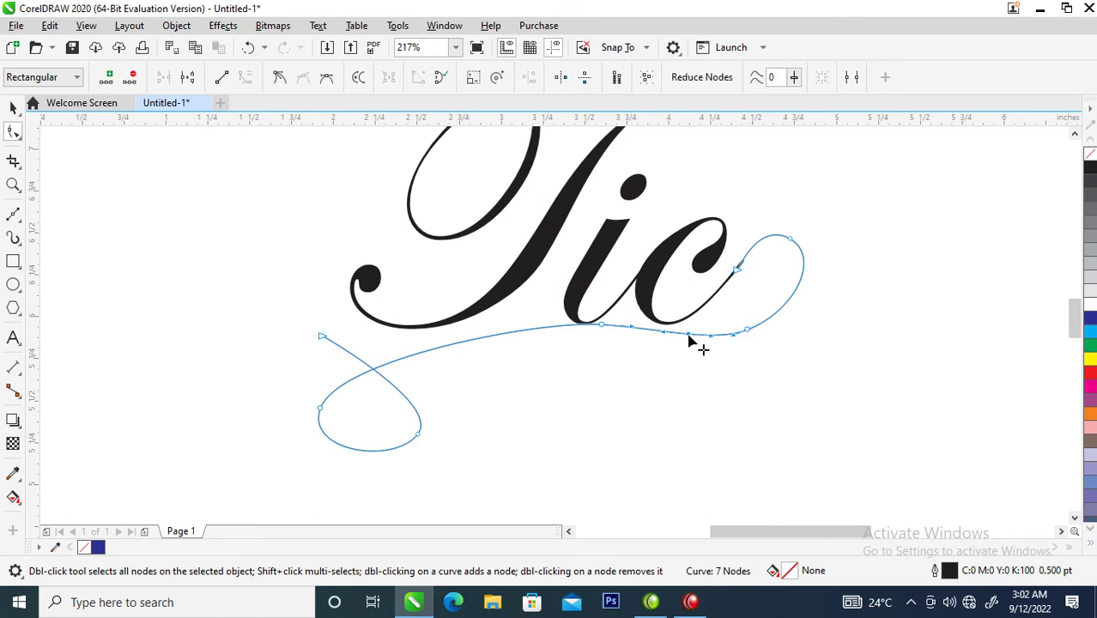
{"action": "double_click", "coordinate": [747, 332]}
{"action": "left_click", "coordinate": [789, 241]}
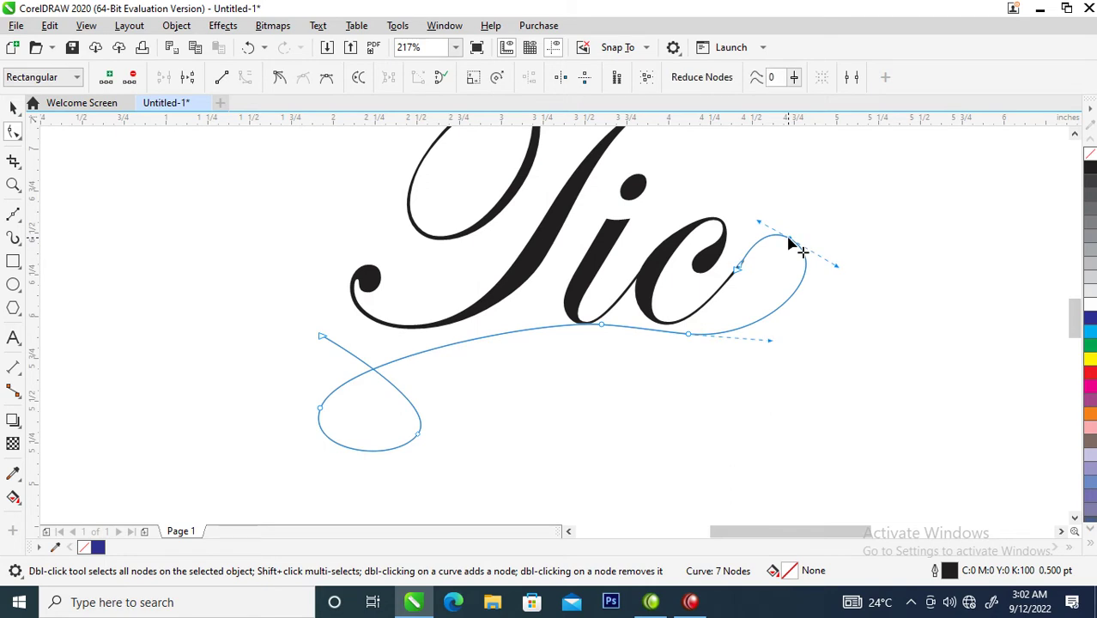
{"action": "double_click", "coordinate": [788, 242]}
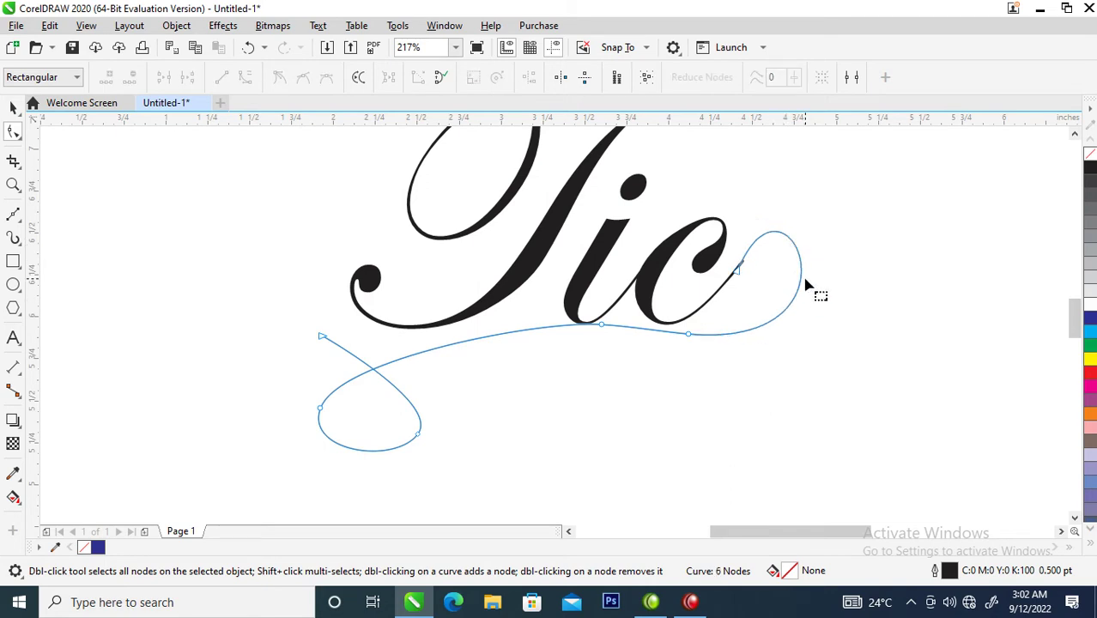
{"action": "left_click_drag", "start_coordinate": [803, 267], "coordinate": [804, 269]}
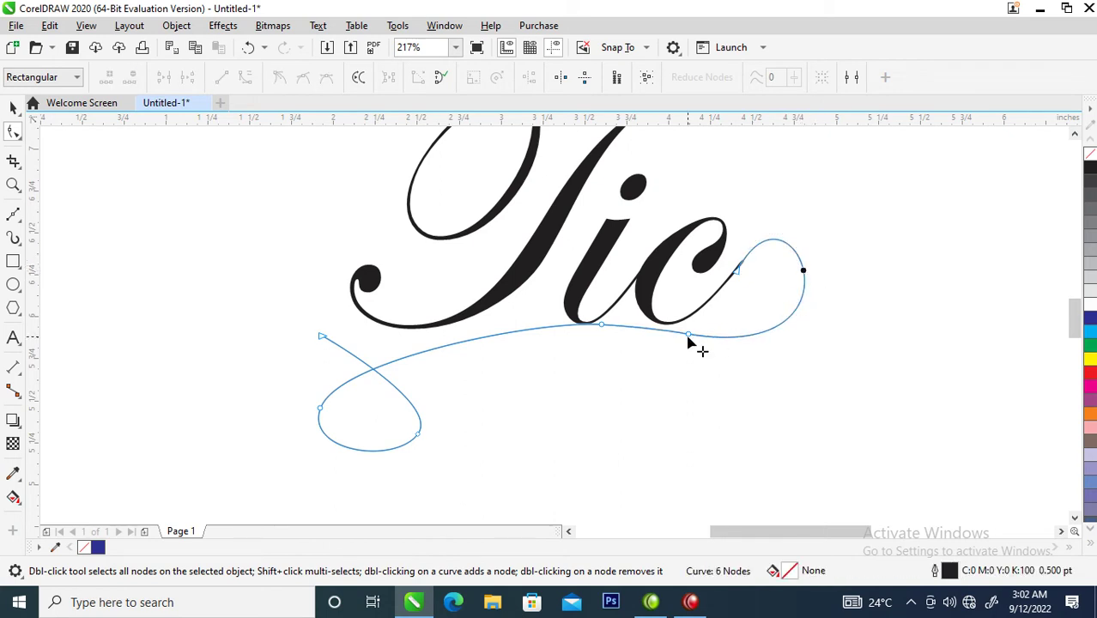
- Delete nodes from the left loop, then restore the last removed node, leaving 5 nodes
{"action": "key", "text": "space"}
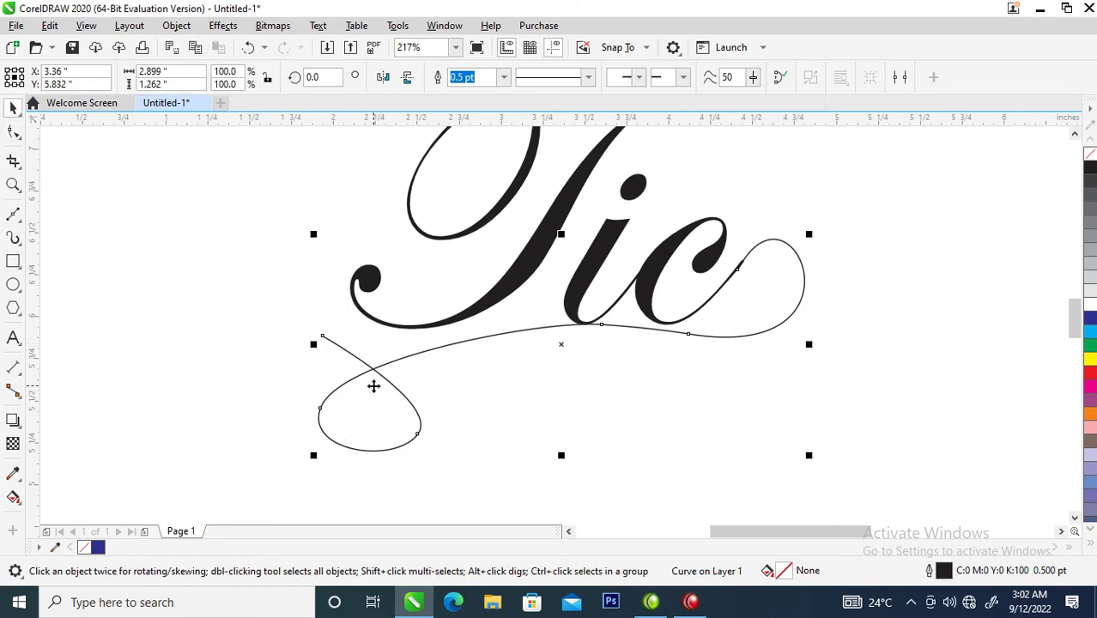
{"action": "left_click", "coordinate": [322, 406]}
{"action": "left_click", "coordinate": [322, 410]}
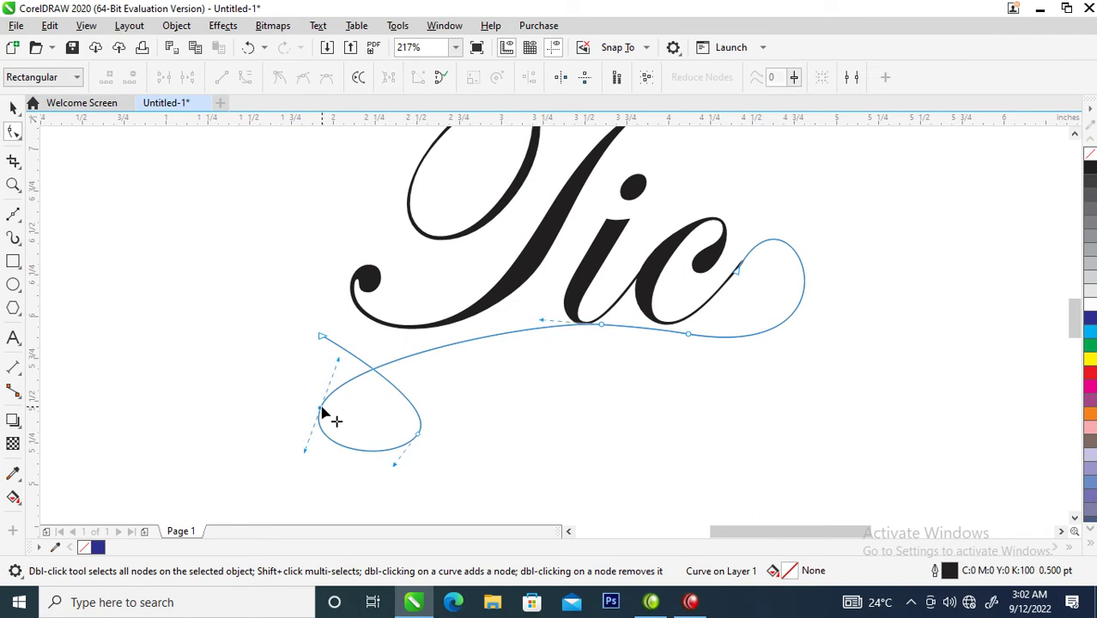
{"action": "double_click", "coordinate": [322, 410]}
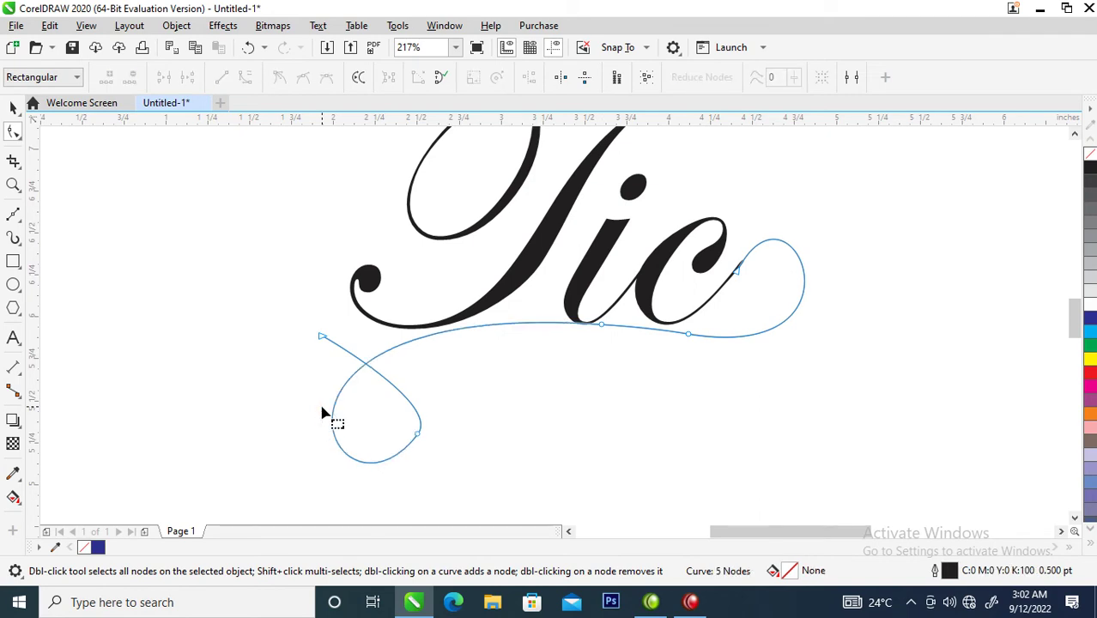
{"action": "double_click", "coordinate": [417, 434]}
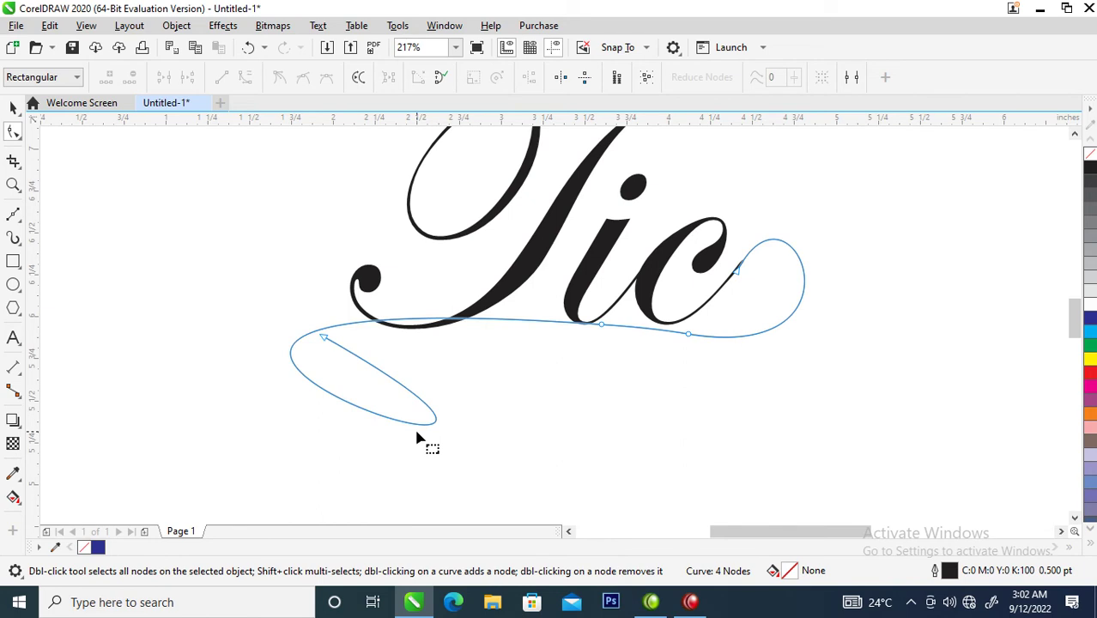
{"action": "key", "text": "ctrl+z"}
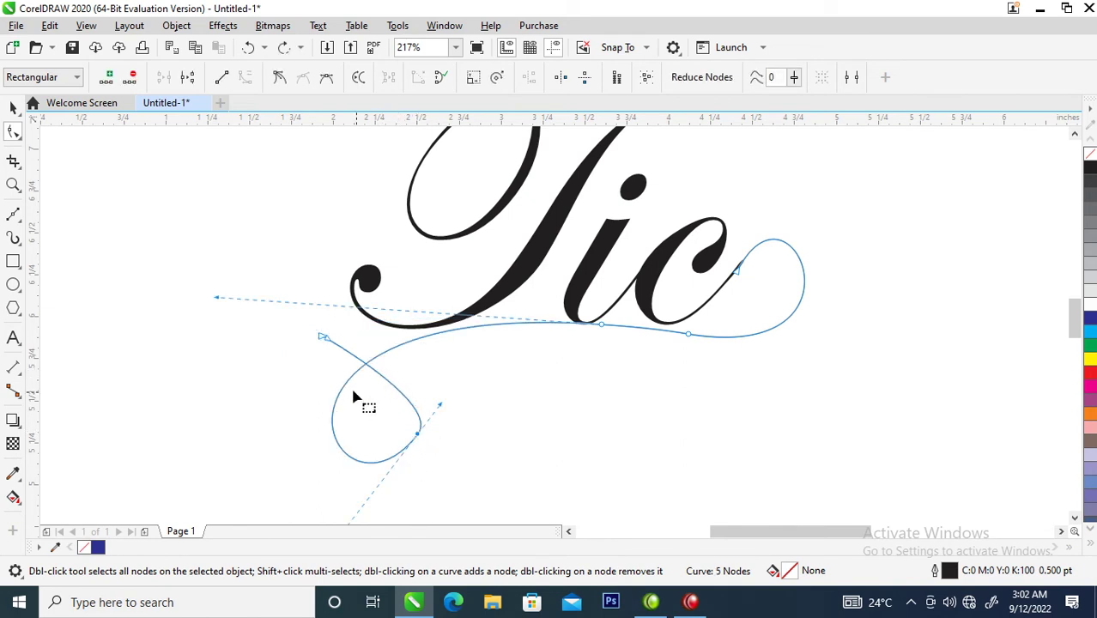
- Smooth the left loop by adding and deleting nodes around its bottom and sides
{"action": "key", "text": "z"}
{"action": "left_click_drag", "start_coordinate": [254, 322], "coordinate": [583, 509]}
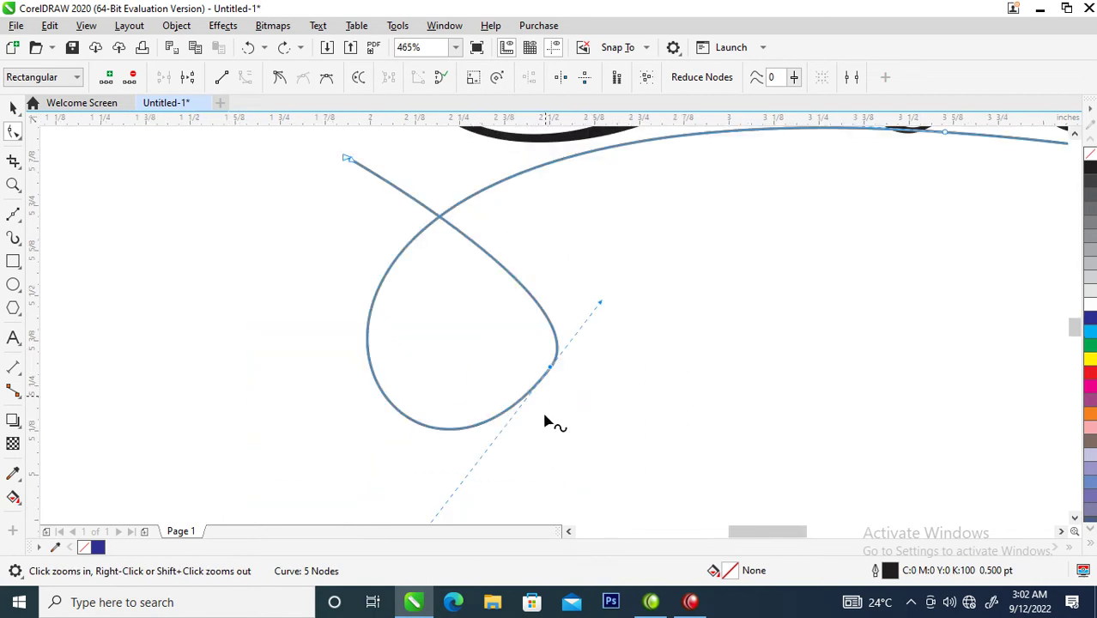
{"action": "left_click", "coordinate": [513, 280]}
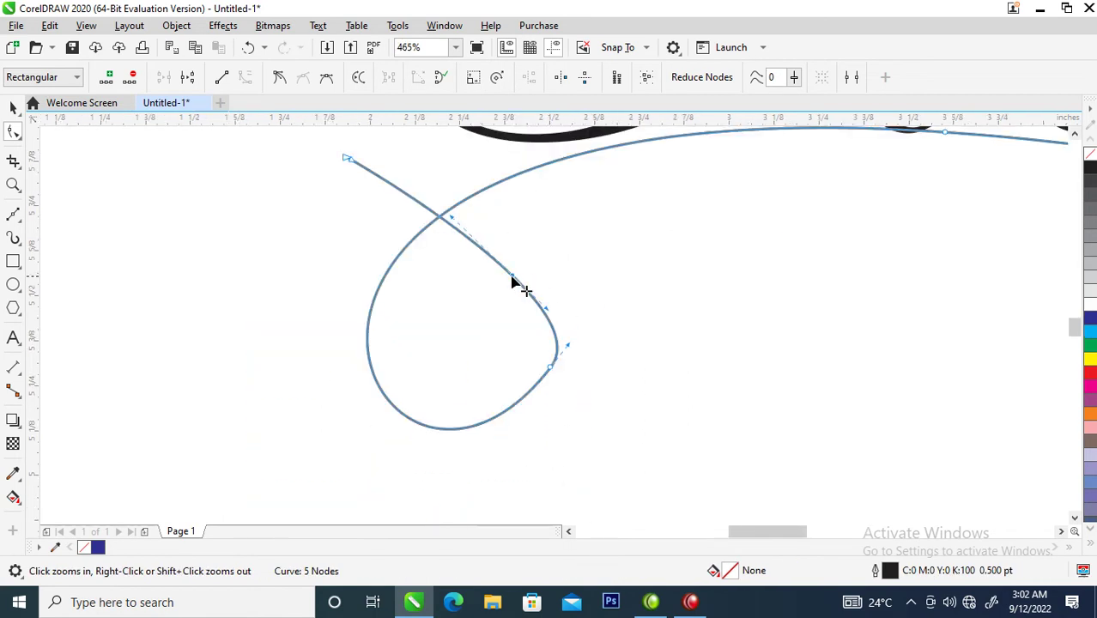
{"action": "double_click", "coordinate": [477, 428]}
{"action": "double_click", "coordinate": [550, 369]}
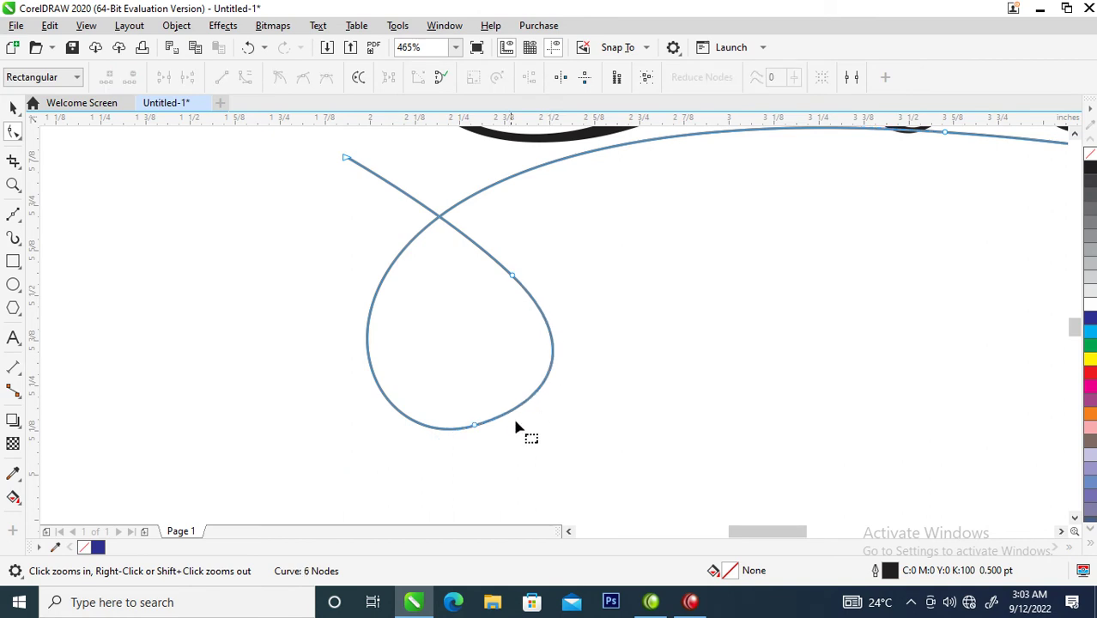
{"action": "double_click", "coordinate": [367, 358]}
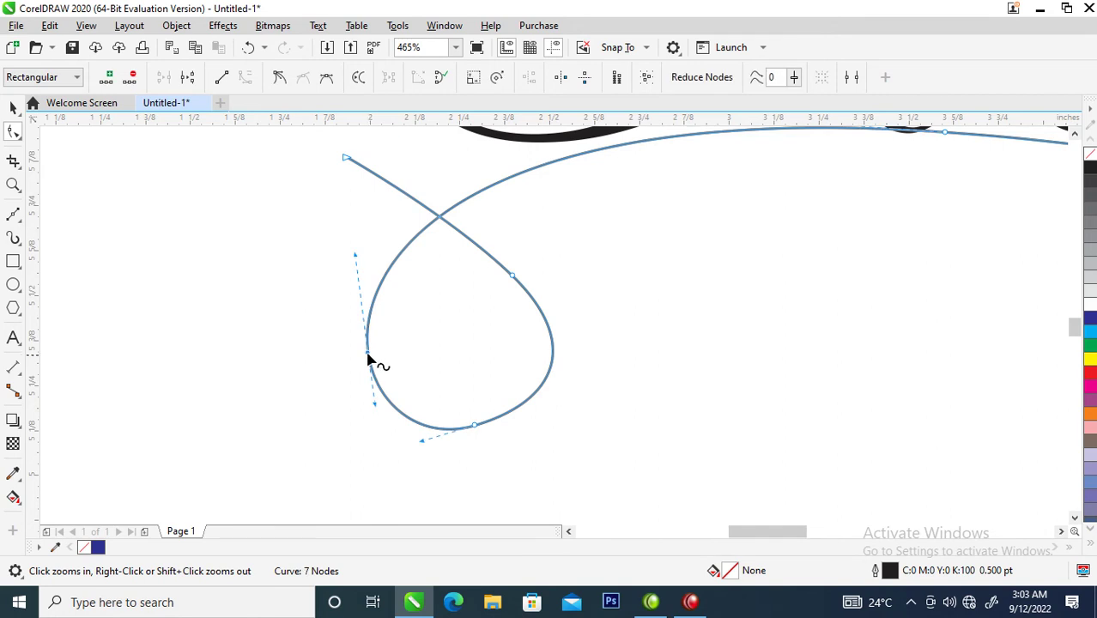
{"action": "left_click", "coordinate": [475, 427]}
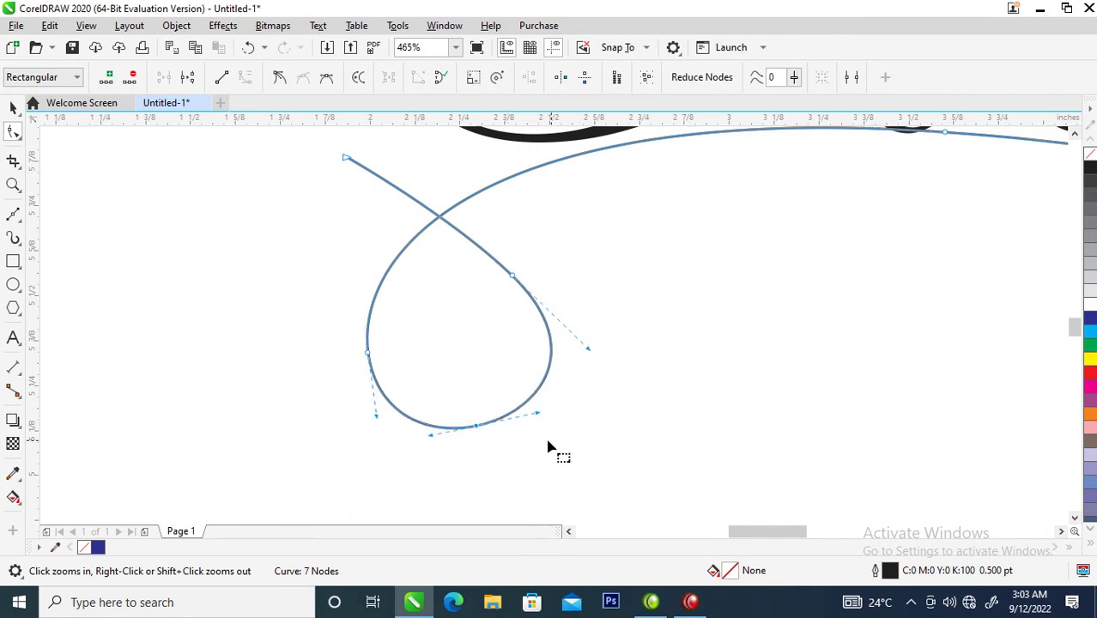
{"action": "key", "text": "Delete"}
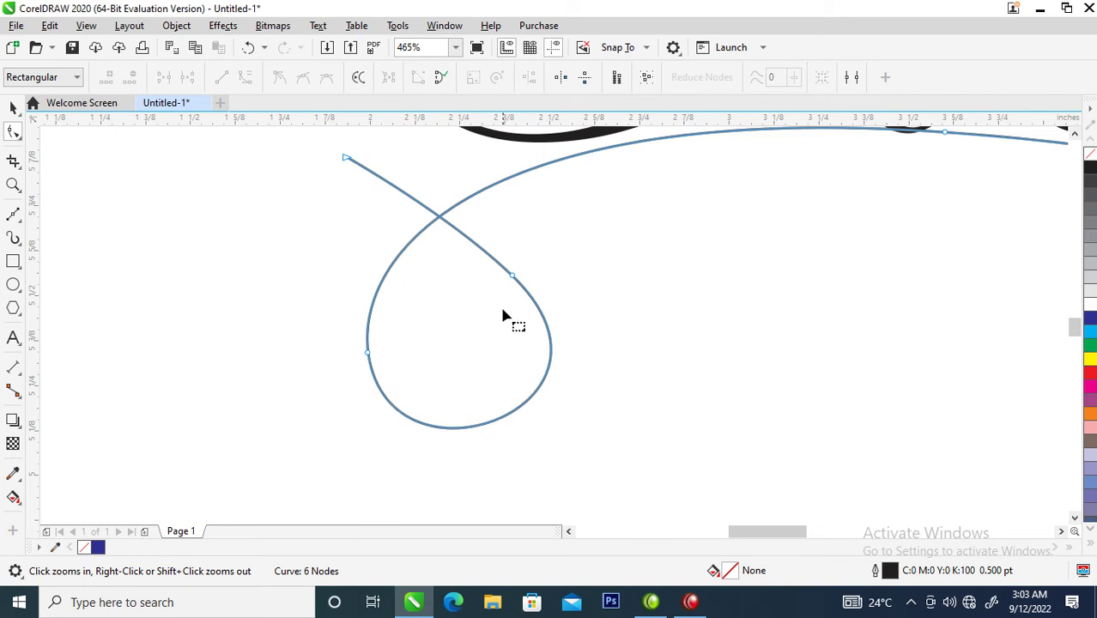
- Zoom to where the flourish meets the c and bring up the Outline Pen settings
{"action": "key", "text": "space"}
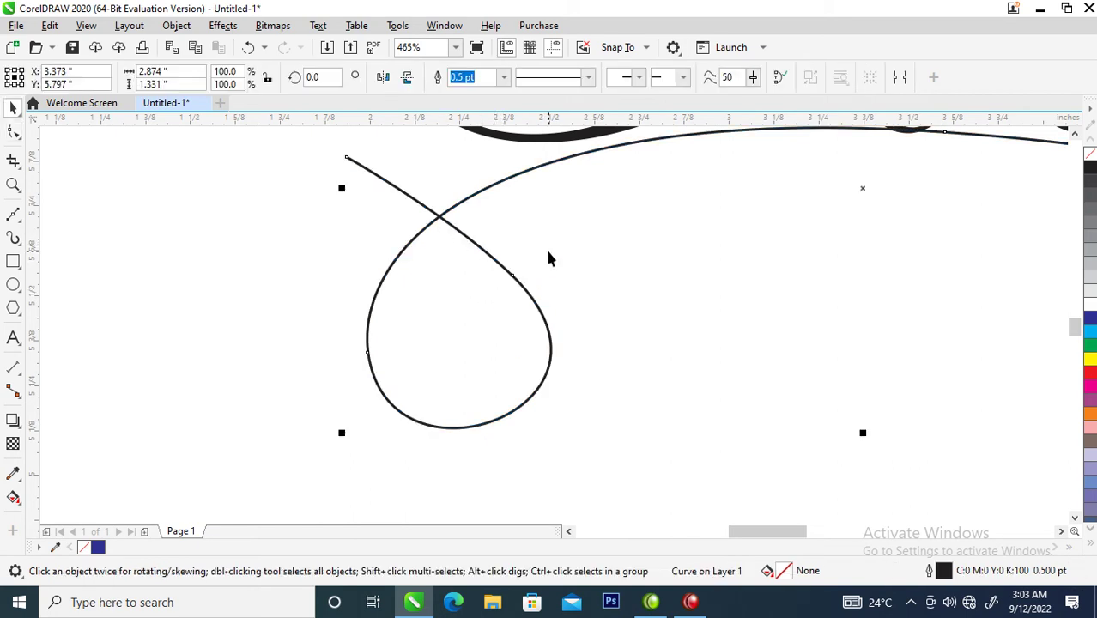
{"action": "scroll", "coordinate": [550, 248], "scroll_direction": "down", "scroll_amount": 4}
{"action": "key", "text": "z"}
{"action": "left_click", "coordinate": [678, 248]}
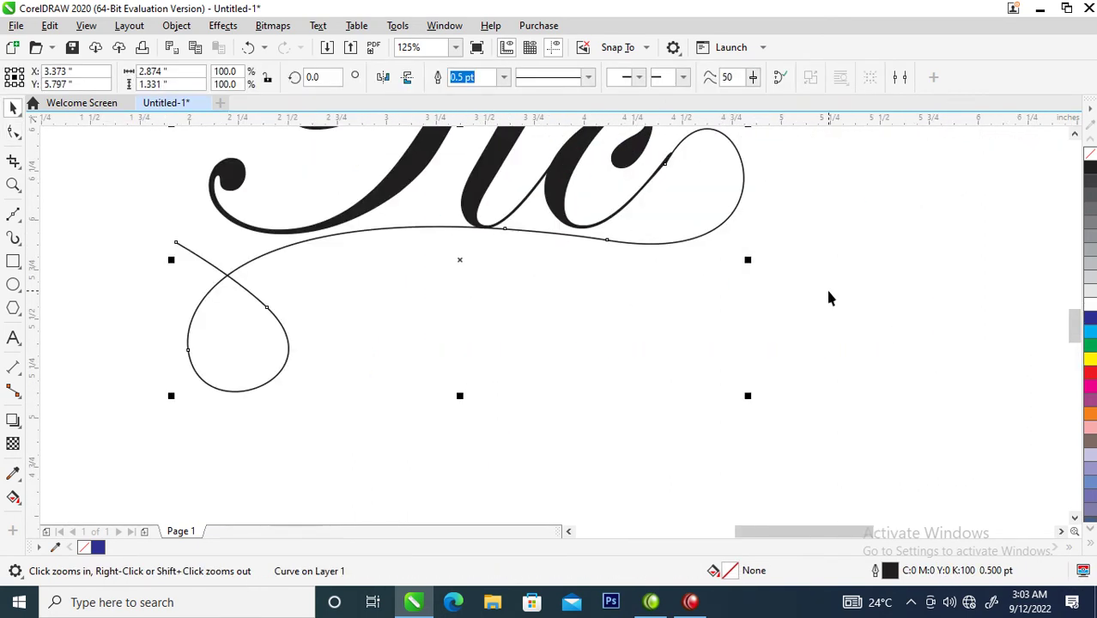
{"action": "left_click_drag", "start_coordinate": [659, 213], "coordinate": [747, 146]}
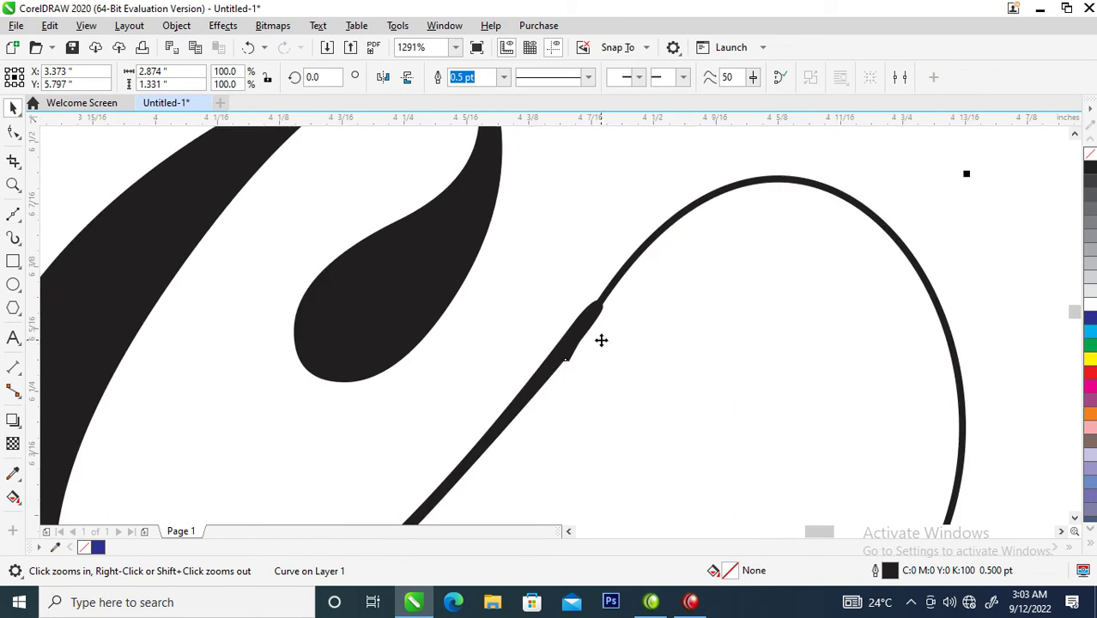
{"action": "key", "text": "F12"}
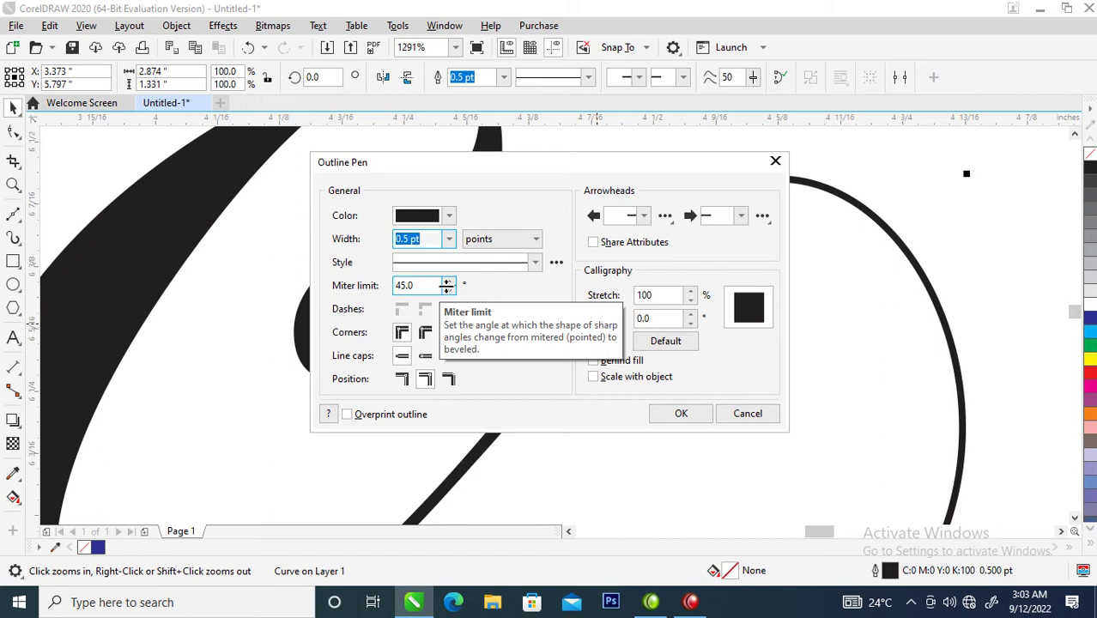
- Set the flourish outline to 1 pt width, drawn behind the fill and scaled with the object
{"action": "type", "text": "3"}
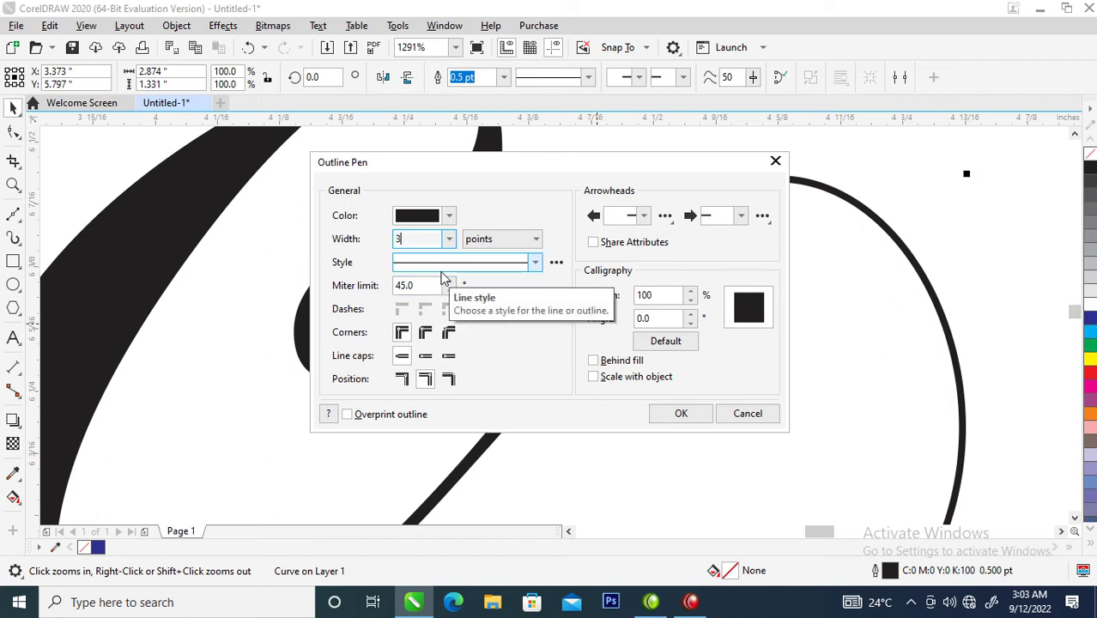
{"action": "left_click", "coordinate": [593, 361]}
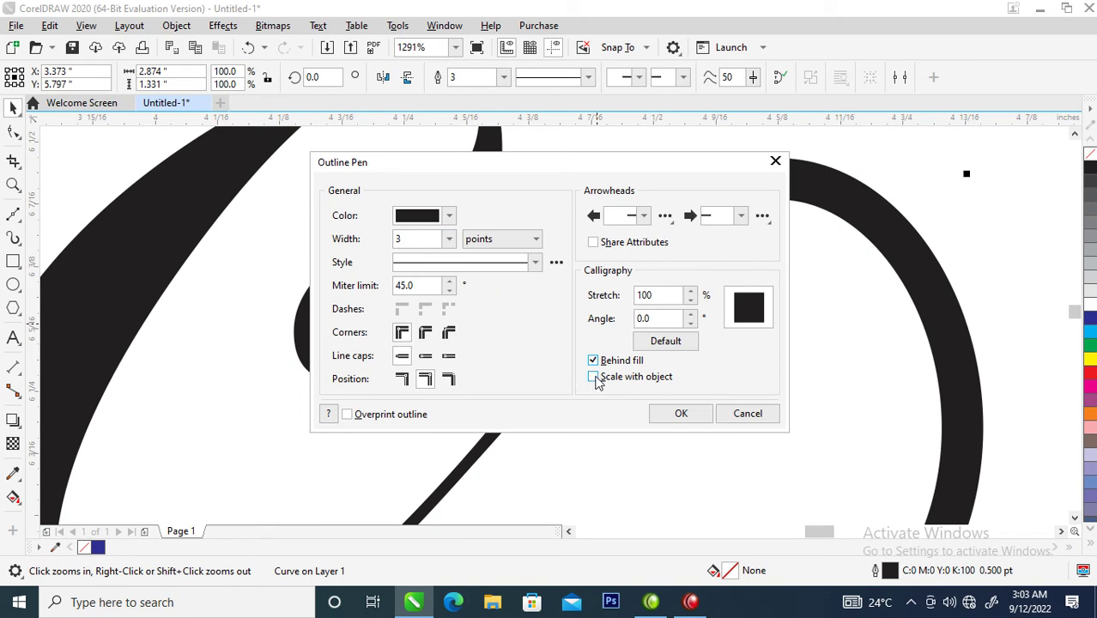
{"action": "double_click", "coordinate": [388, 240]}
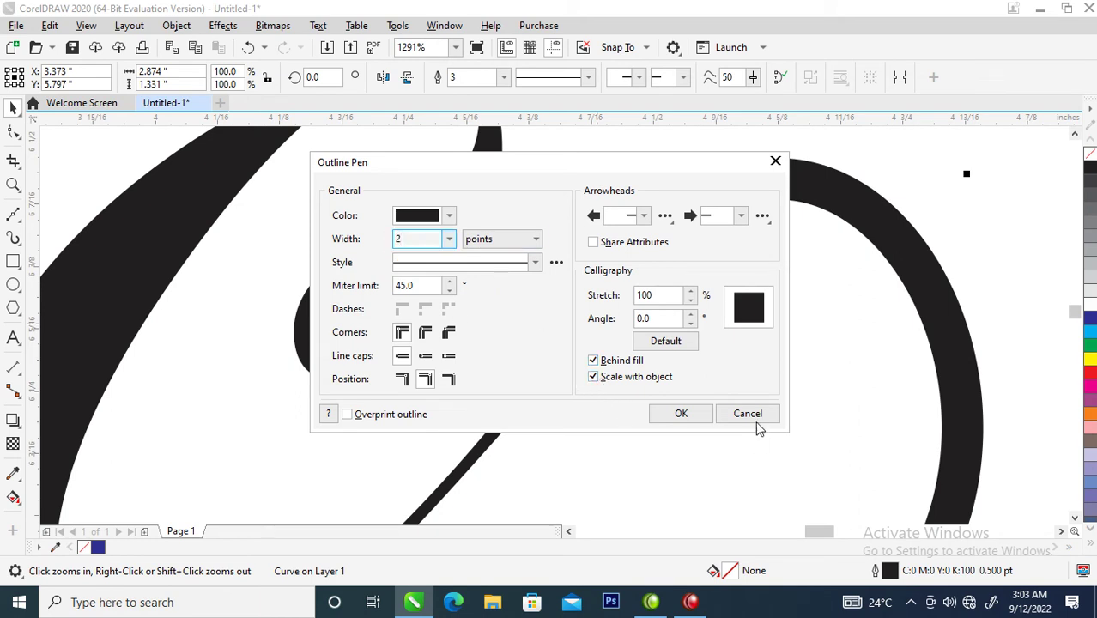
{"action": "left_click", "coordinate": [680, 415]}
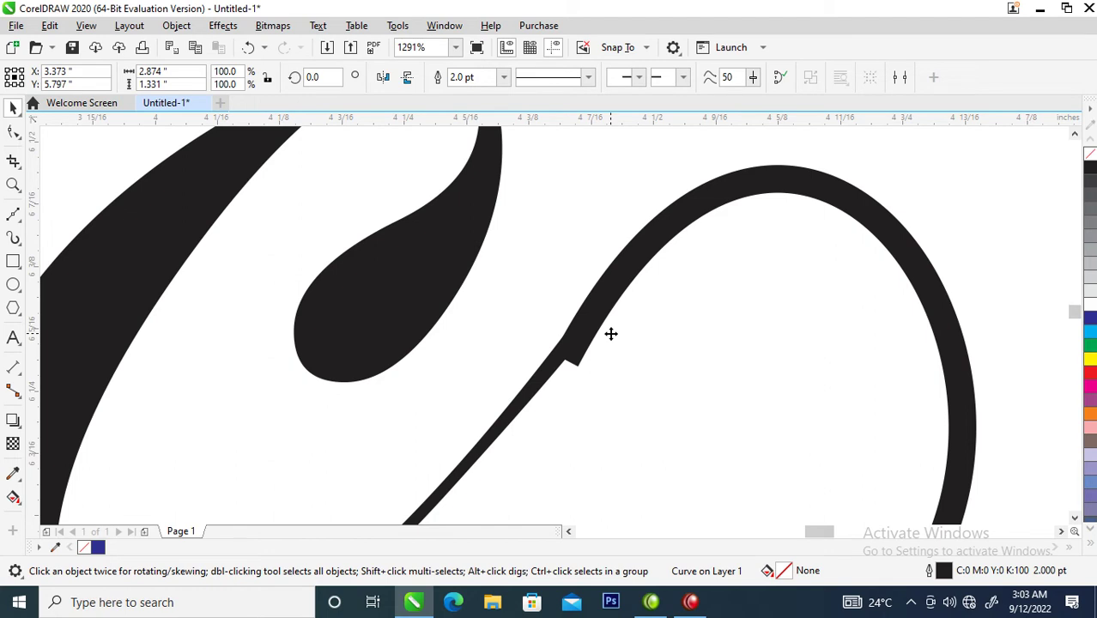
{"action": "key", "text": "F12"}
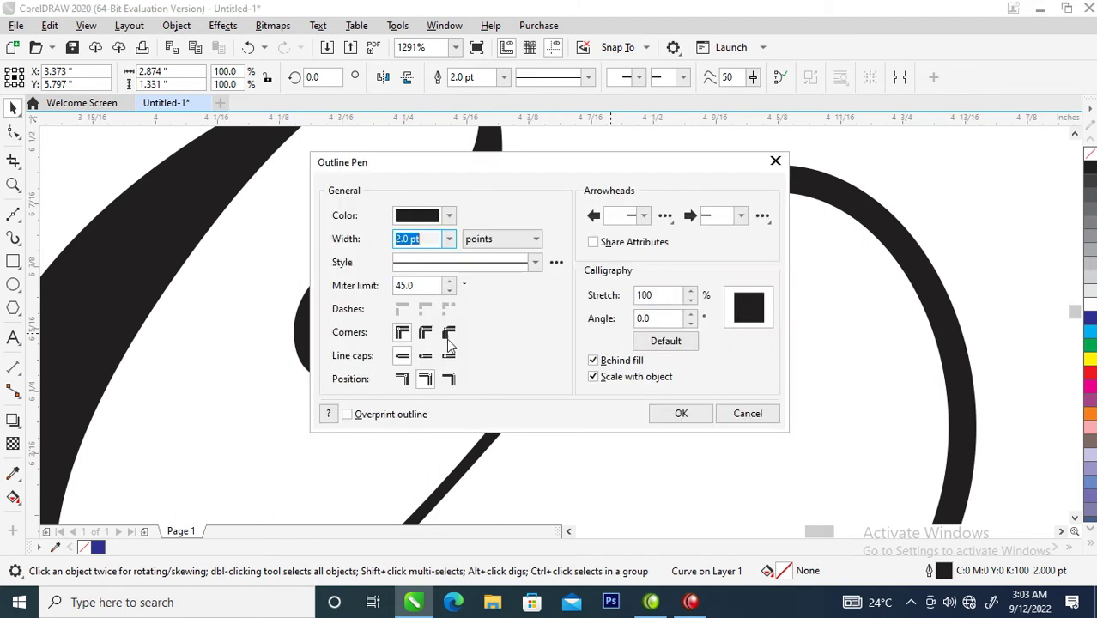
{"action": "type", "text": "1"}
{"action": "key", "text": "Return"}
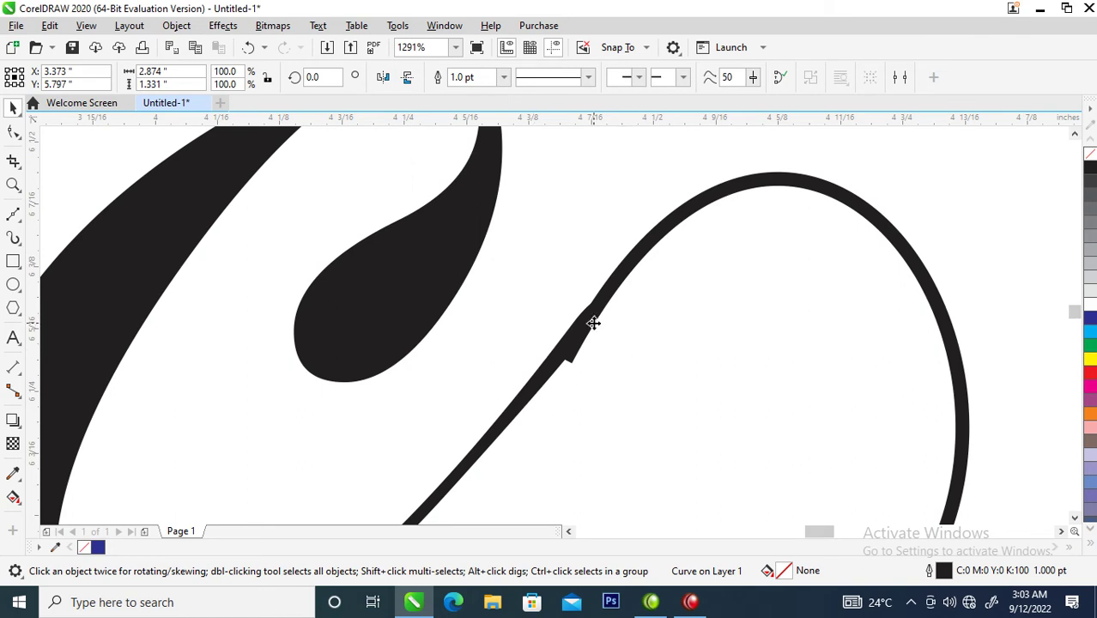
{"action": "scroll", "coordinate": [585, 318], "scroll_direction": "down", "scroll_amount": 4}
- Convert the flourish's 1 pt outline into an object via Object > Convert Outline to Object
{"action": "key", "text": "z"}
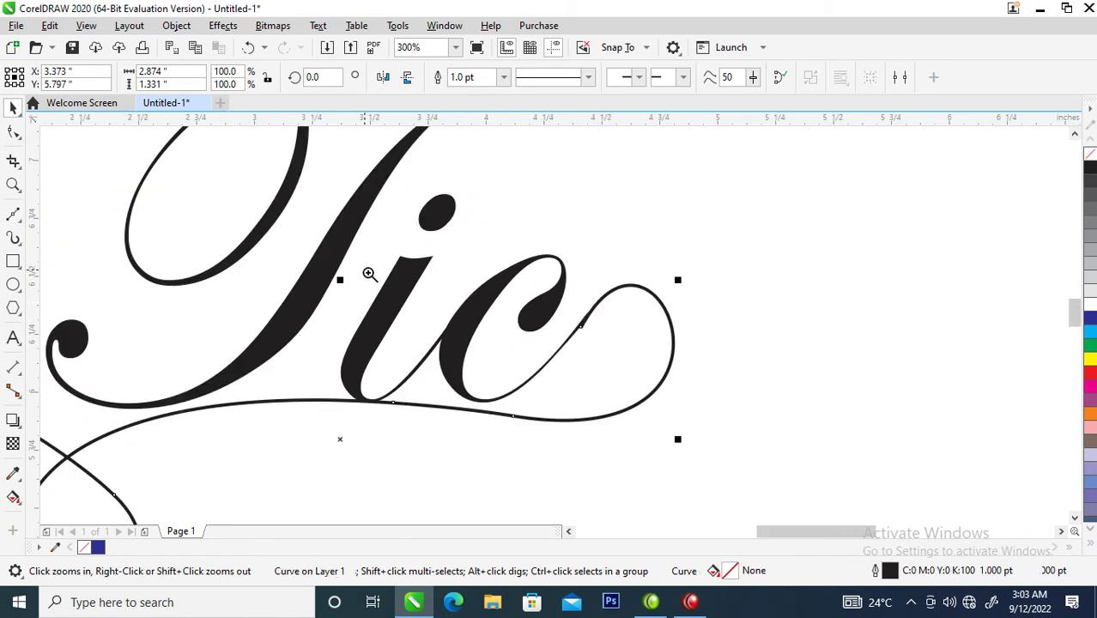
{"action": "left_click_drag", "start_coordinate": [264, 228], "coordinate": [742, 460]}
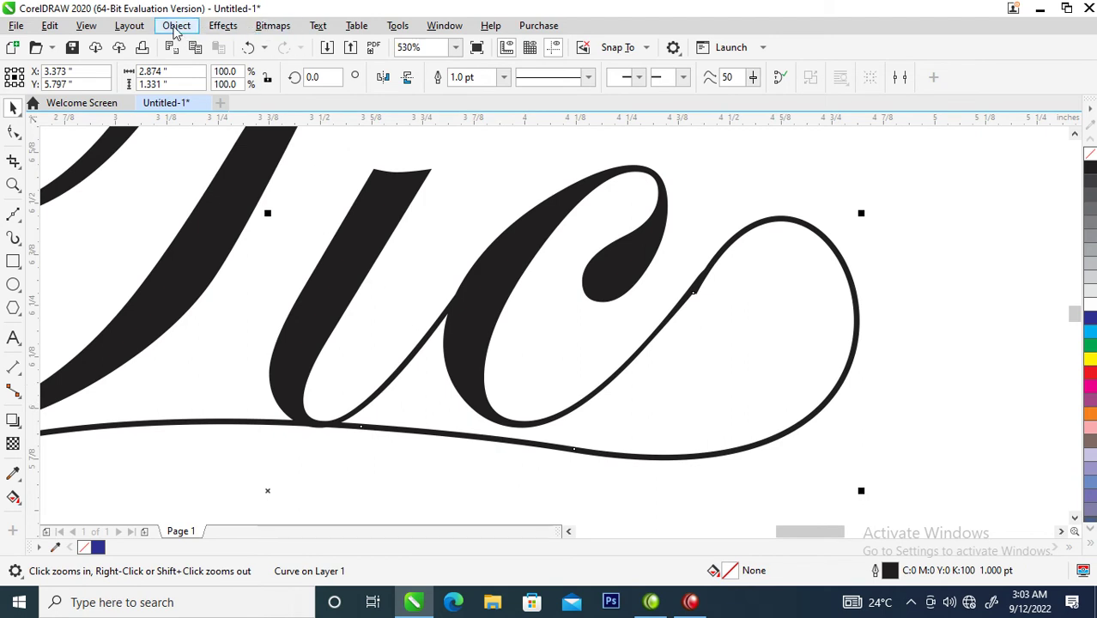
{"action": "left_click", "coordinate": [176, 26]}
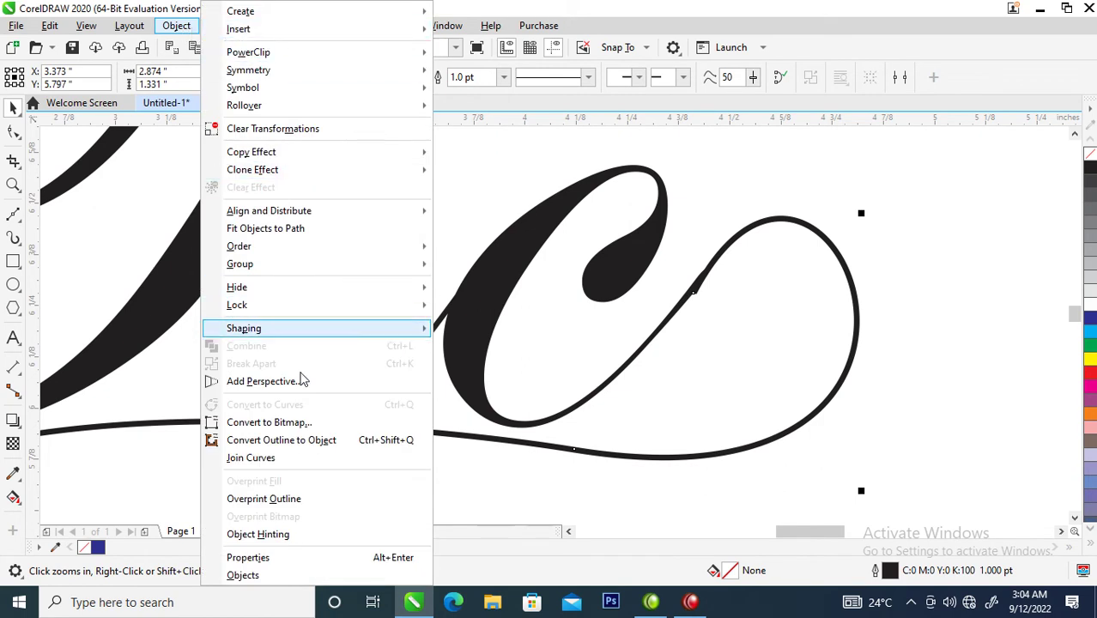
{"action": "mouse_move", "coordinate": [300, 380]}
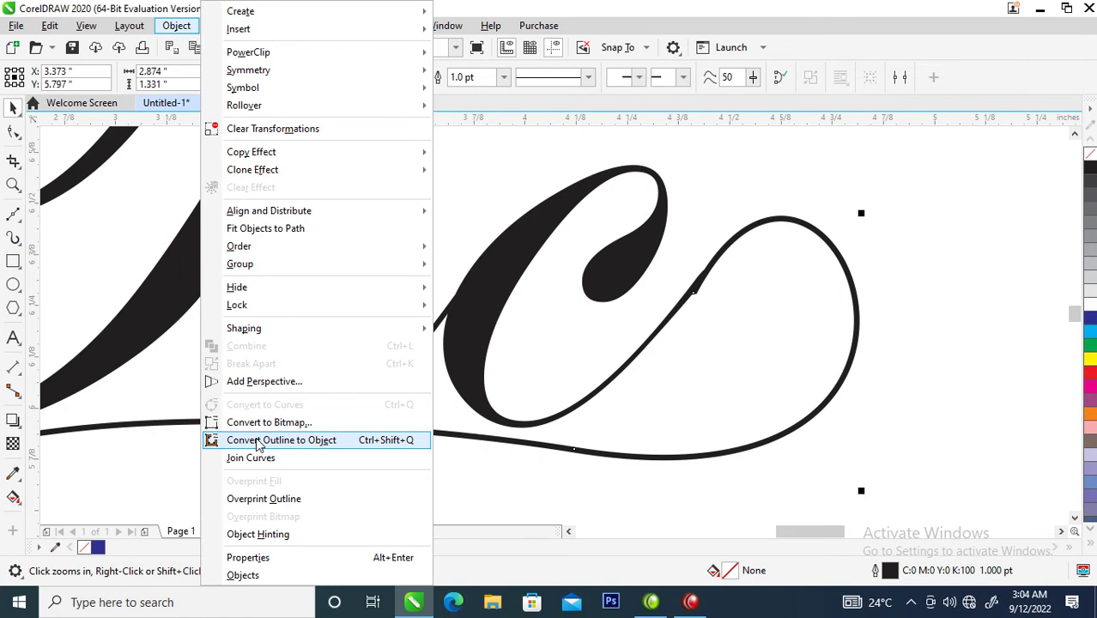
{"action": "left_click", "coordinate": [176, 26]}
{"action": "left_click", "coordinate": [176, 26]}
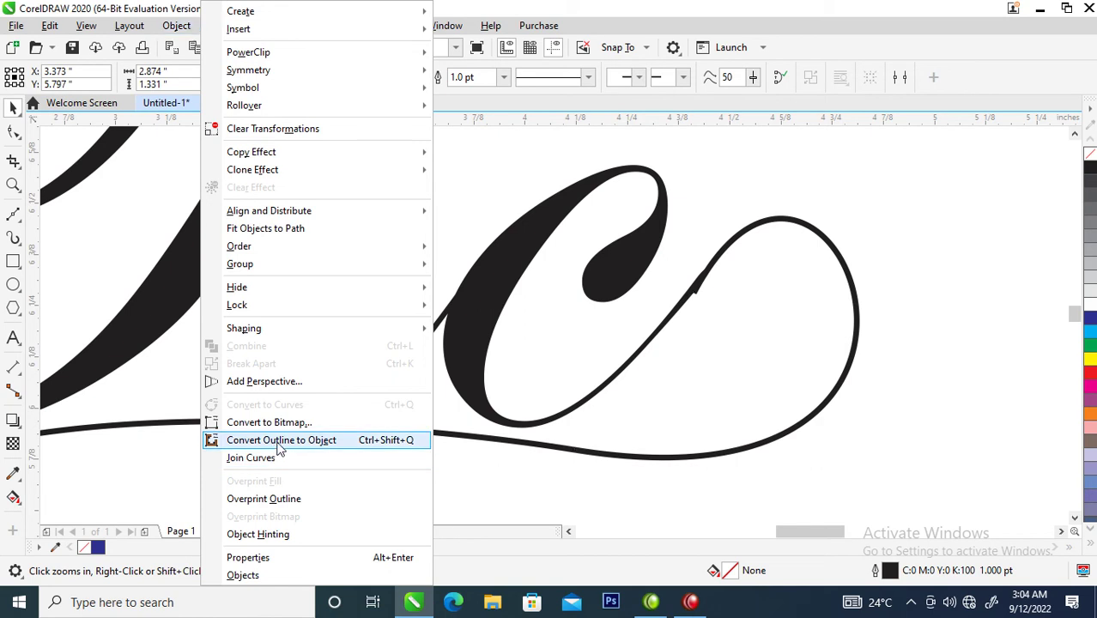
{"action": "left_click", "coordinate": [277, 441]}
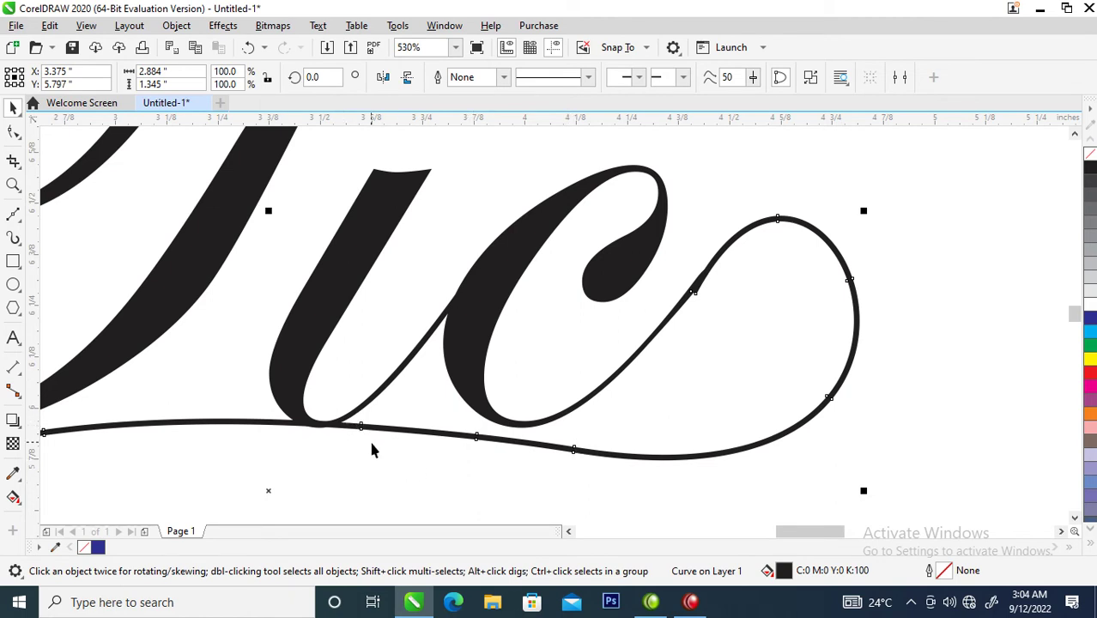
- Pull a node down to thicken the flourish and remove two nodes to smooth its bump
{"action": "key", "text": "z"}
{"action": "left_click_drag", "start_coordinate": [739, 369], "coordinate": [196, 503]}
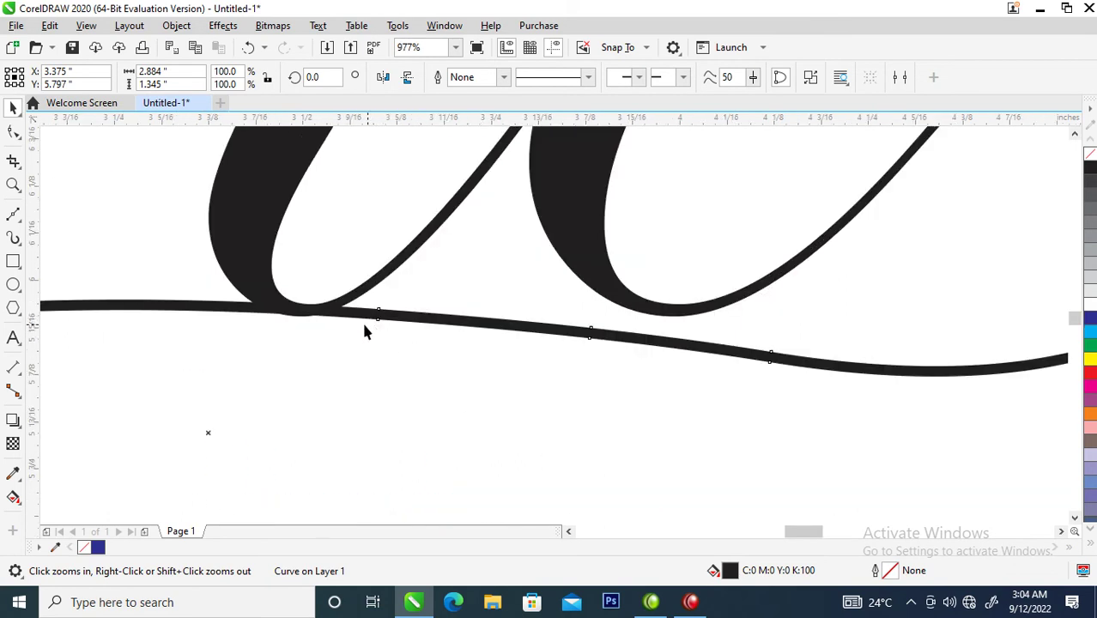
{"action": "key", "text": "space"}
{"action": "key", "text": "F10"}
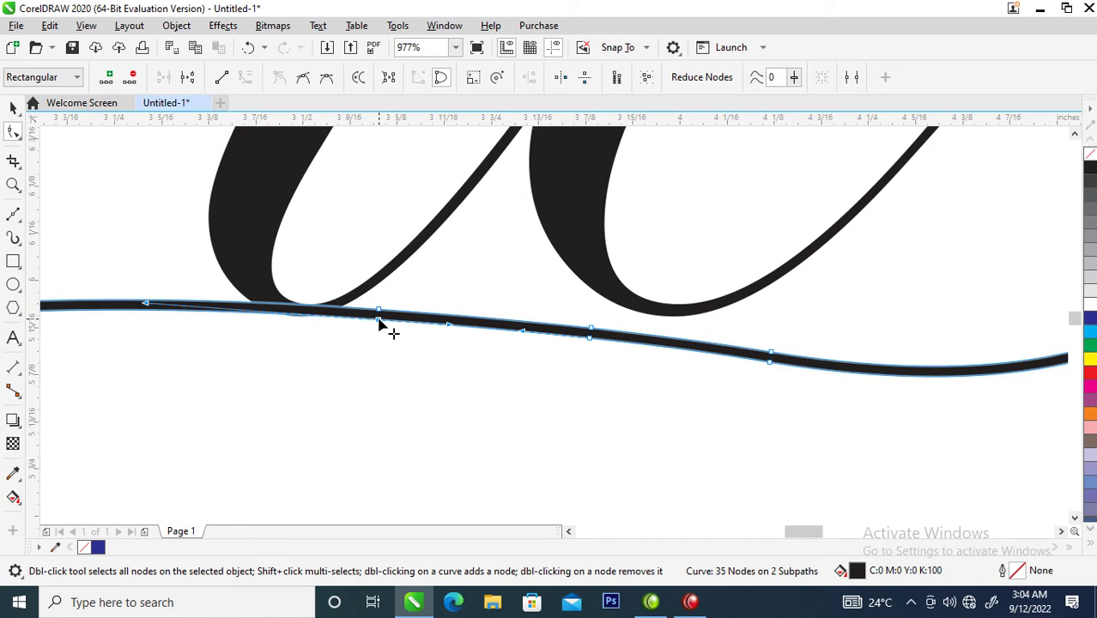
{"action": "left_click_drag", "start_coordinate": [378, 322], "coordinate": [374, 368]}
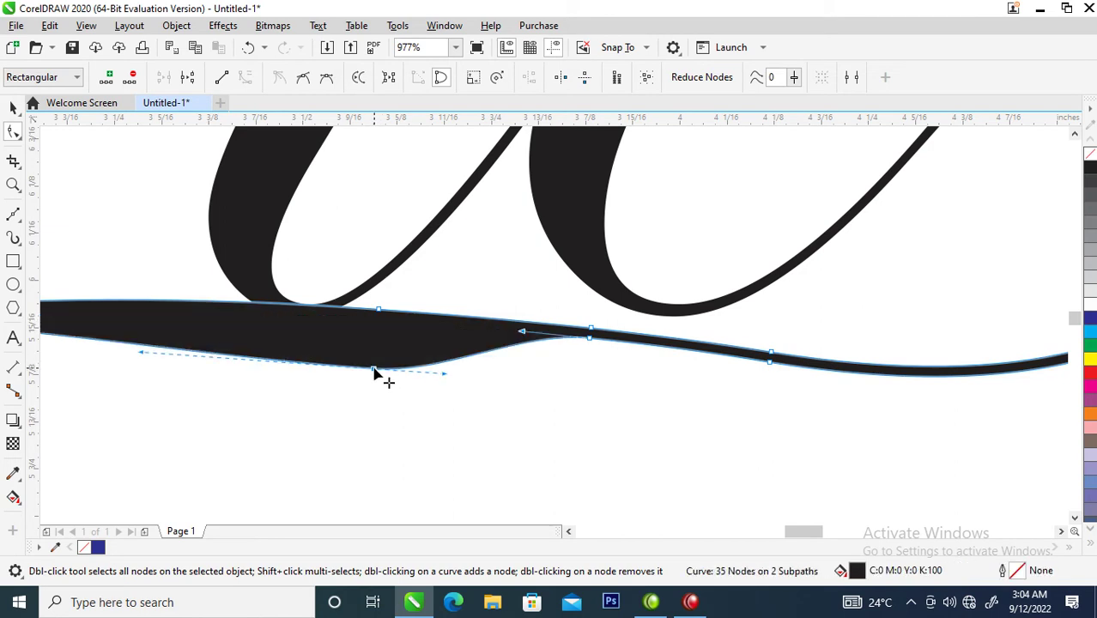
{"action": "double_click", "coordinate": [592, 340]}
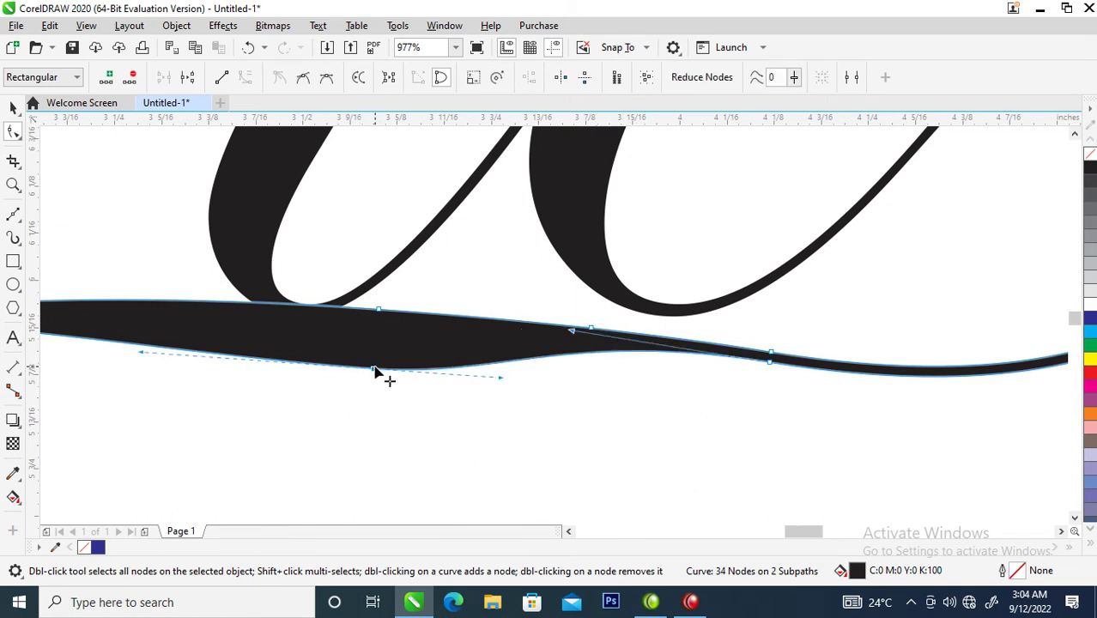
{"action": "double_click", "coordinate": [374, 369]}
- Delete the stray node on the lower flourish, leaving the curve at 32 nodes
{"action": "scroll", "coordinate": [700, 393], "scroll_direction": "down", "scroll_amount": 2}
{"action": "scroll", "coordinate": [699, 393], "scroll_direction": "down", "scroll_amount": 2}
{"action": "key", "text": "z"}
{"action": "left_click_drag", "start_coordinate": [290, 282], "coordinate": [825, 453]}
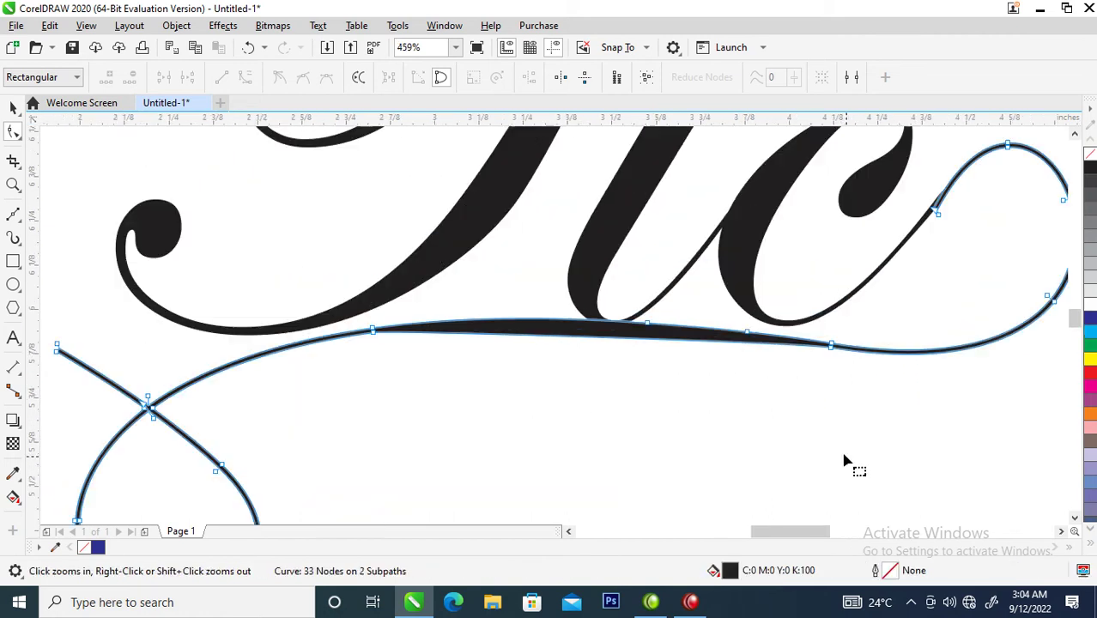
{"action": "double_click", "coordinate": [836, 356]}
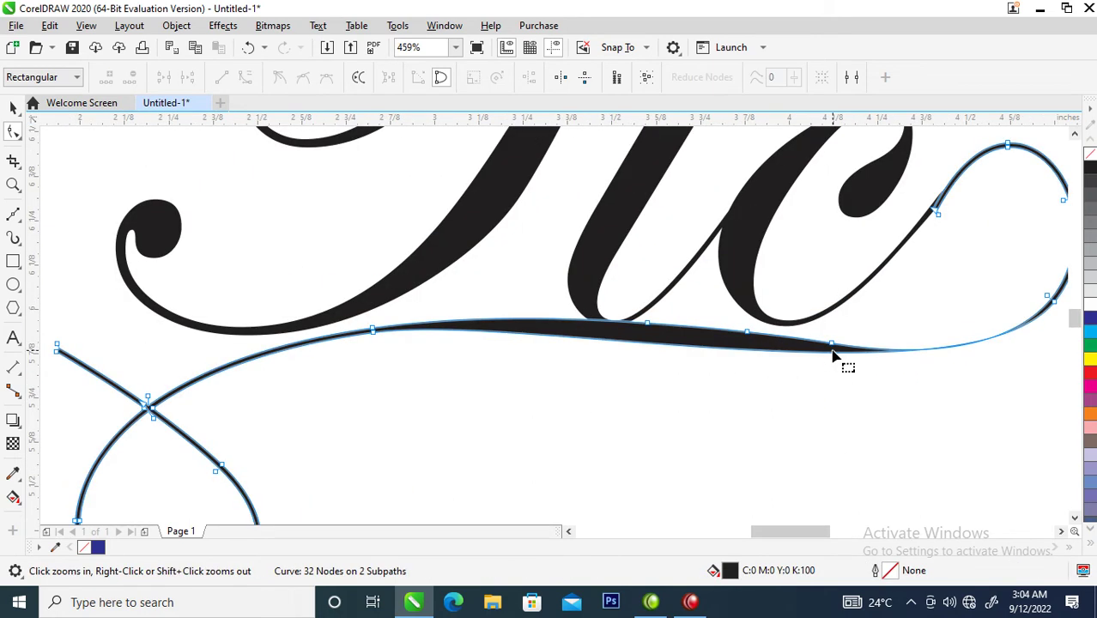
{"action": "key", "text": "space"}
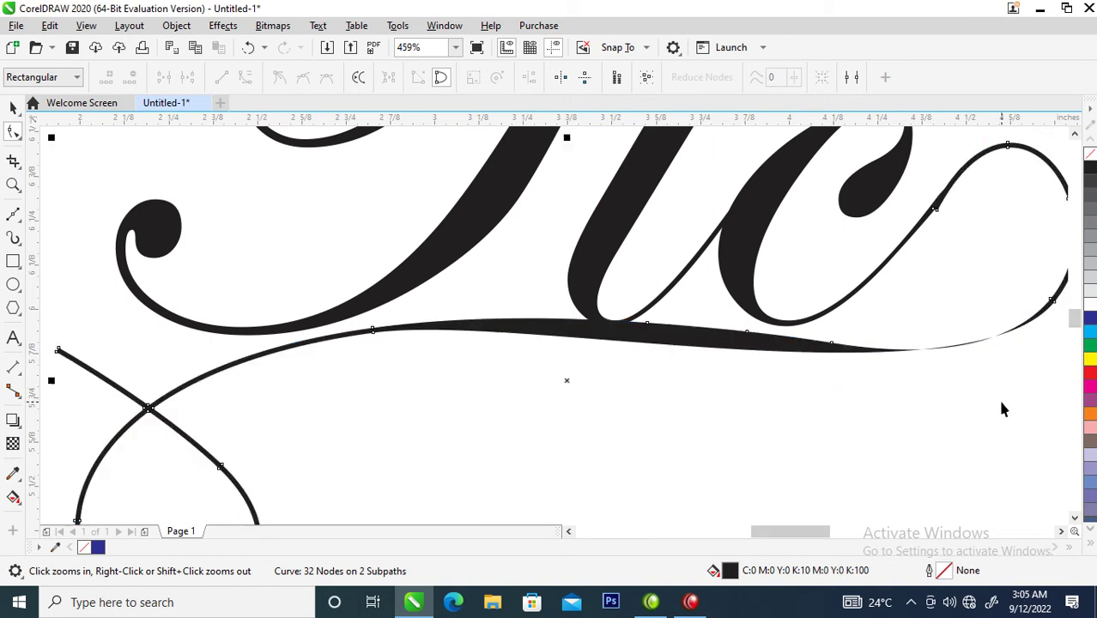
{"action": "scroll", "coordinate": [861, 357], "scroll_direction": "down", "scroll_amount": 4}
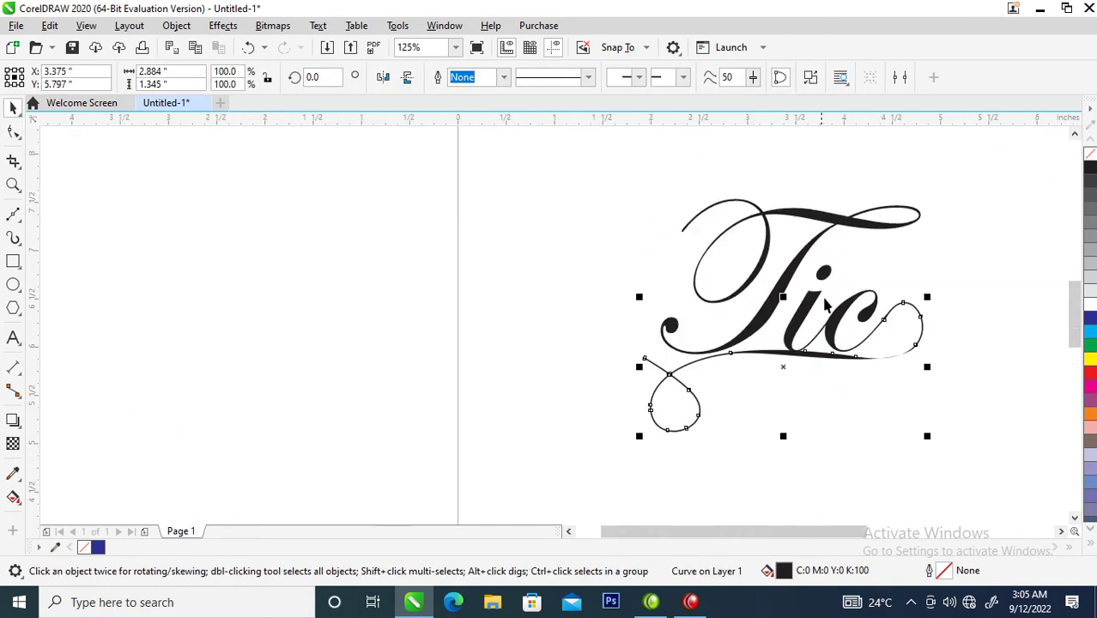
- Reshape the curve where the tapered flourish joins the loop, then inspect the c's teardrop
{"action": "key", "text": "z"}
{"action": "scroll", "coordinate": [921, 377], "scroll_direction": "up", "scroll_amount": 4}
{"action": "key", "text": "F10"}
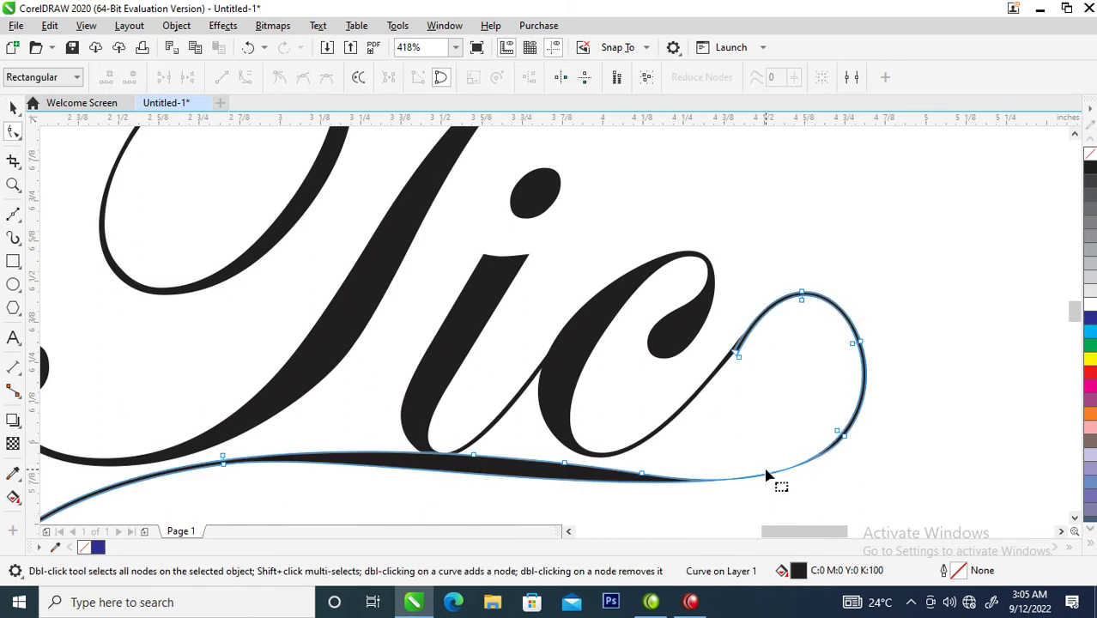
{"action": "left_click_drag", "start_coordinate": [768, 478], "coordinate": [770, 481]}
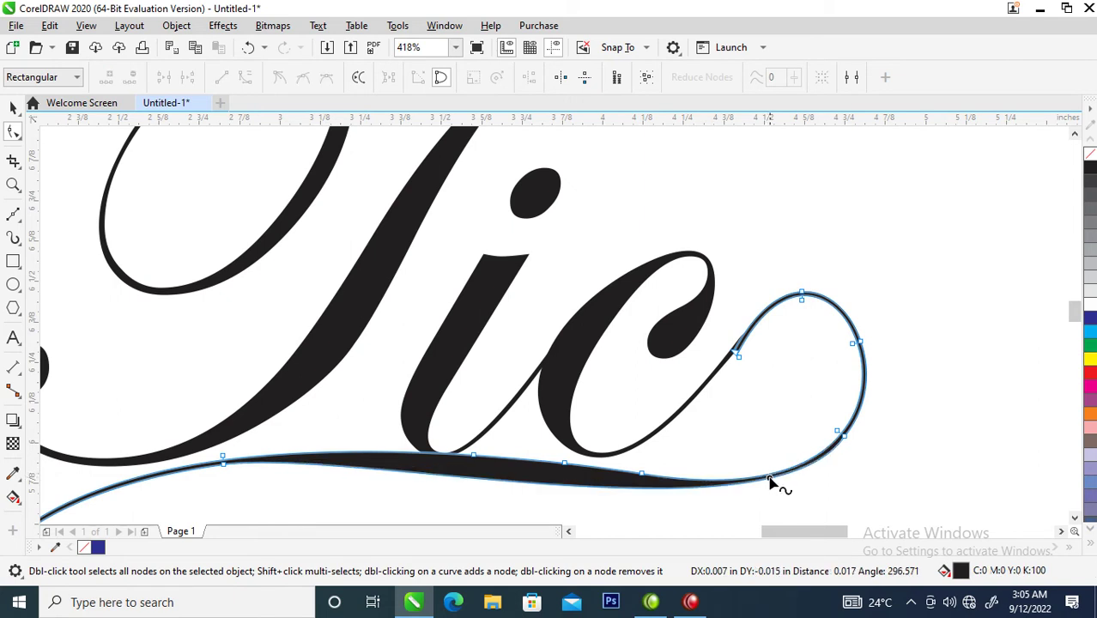
{"action": "key", "text": "space"}
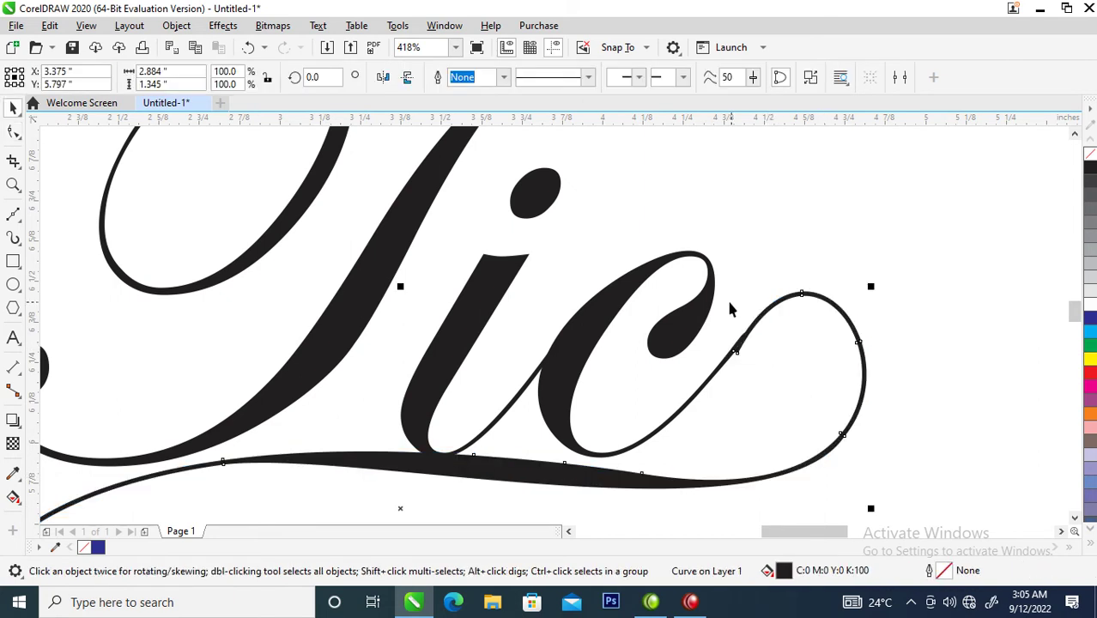
{"action": "key", "text": "z"}
{"action": "left_click_drag", "start_coordinate": [617, 235], "coordinate": [913, 465]}
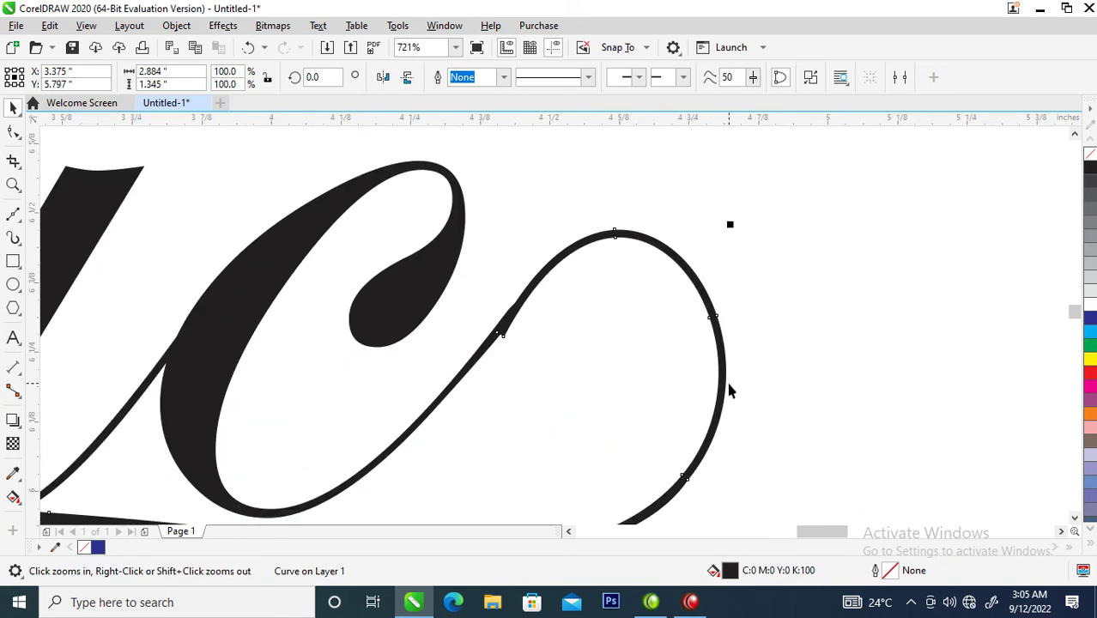
{"action": "left_click_drag", "start_coordinate": [363, 245], "coordinate": [421, 334]}
{"action": "key", "text": "space"}
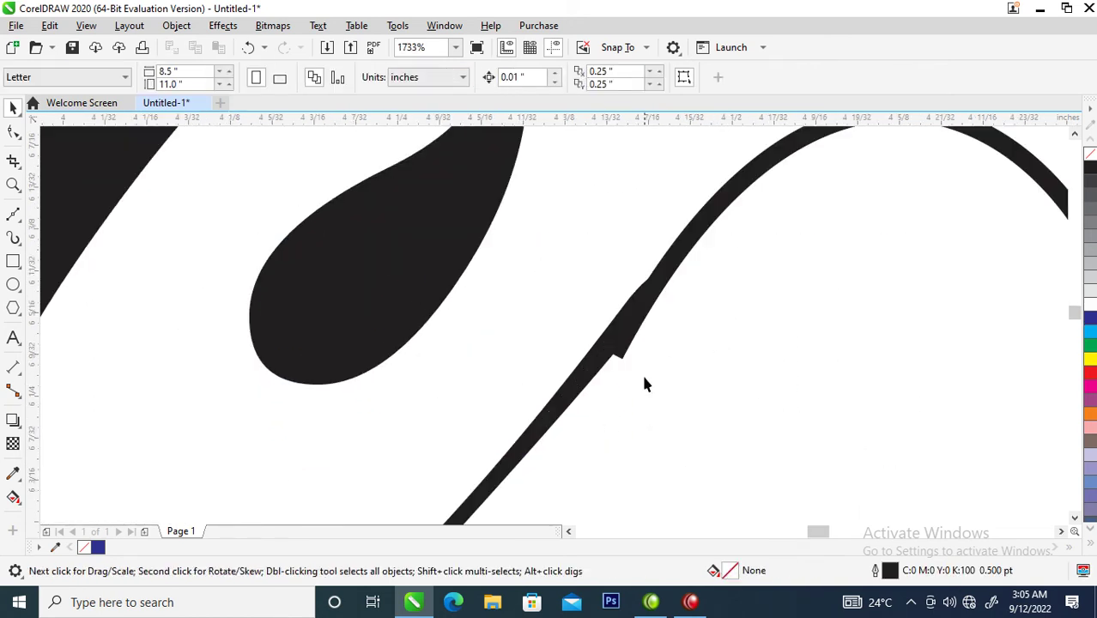
{"action": "scroll", "coordinate": [644, 382], "scroll_direction": "down", "scroll_amount": 1}
{"action": "scroll", "coordinate": [645, 383], "scroll_direction": "down", "scroll_amount": 2}
- Try moving the loop away from the c, undo it, and select the Tic text
{"action": "left_click", "coordinate": [666, 339]}
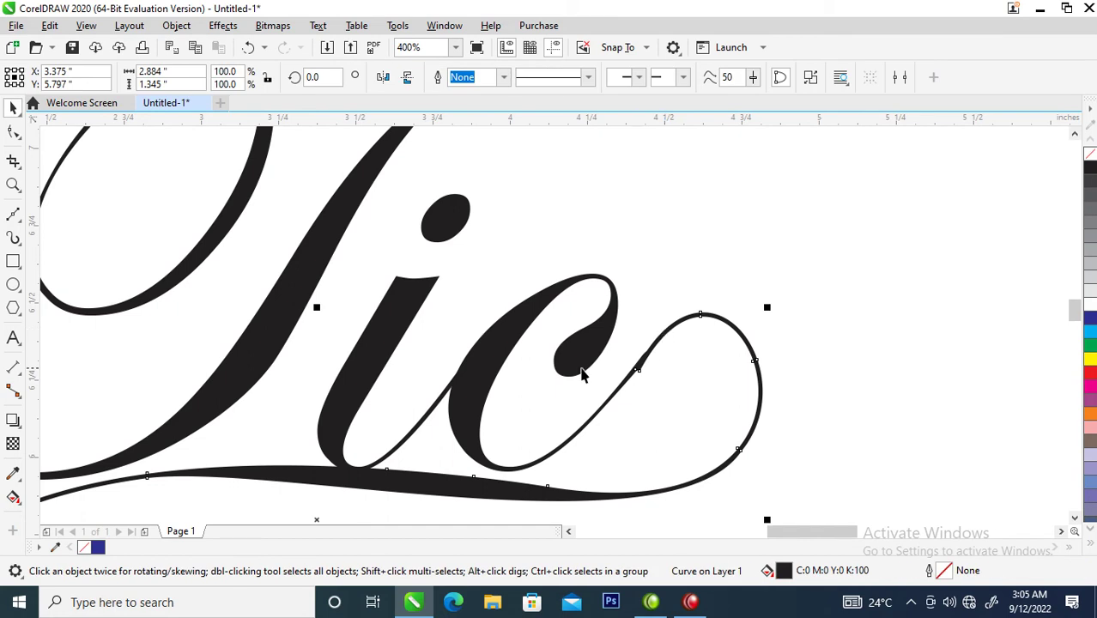
{"action": "left_click", "coordinate": [484, 348], "text": "shift"}
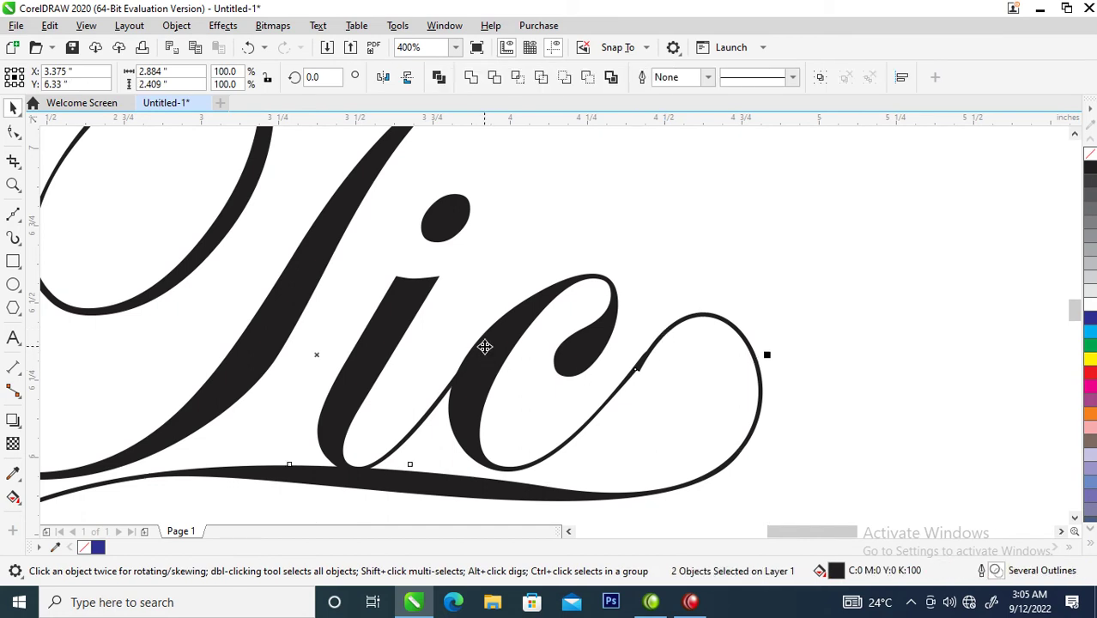
{"action": "left_click", "coordinate": [768, 392]}
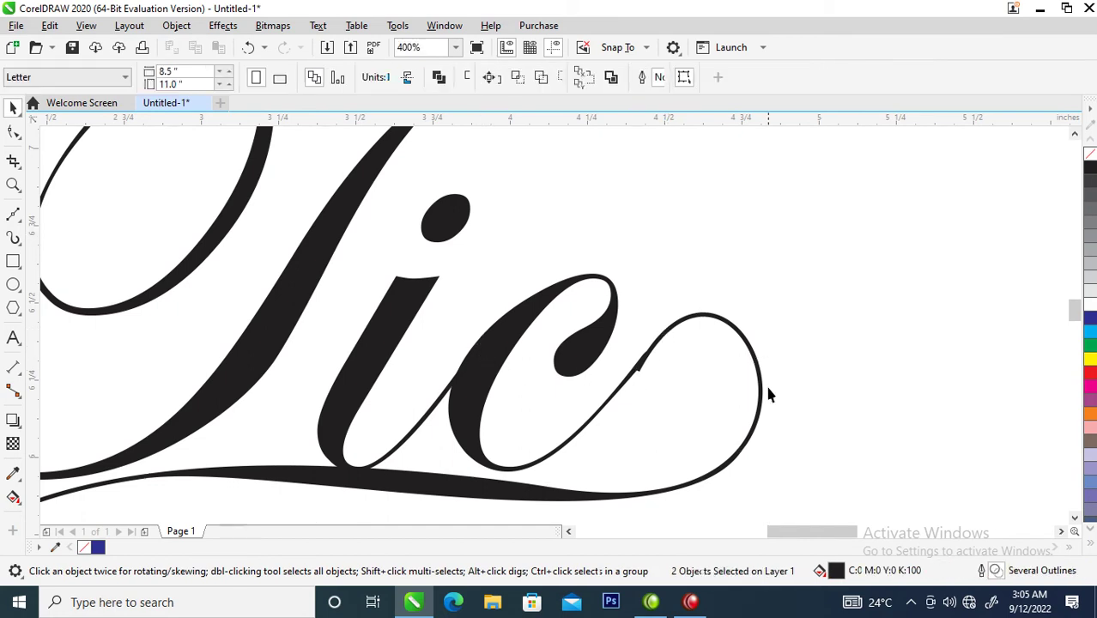
{"action": "left_click_drag", "start_coordinate": [758, 419], "coordinate": [775, 474]}
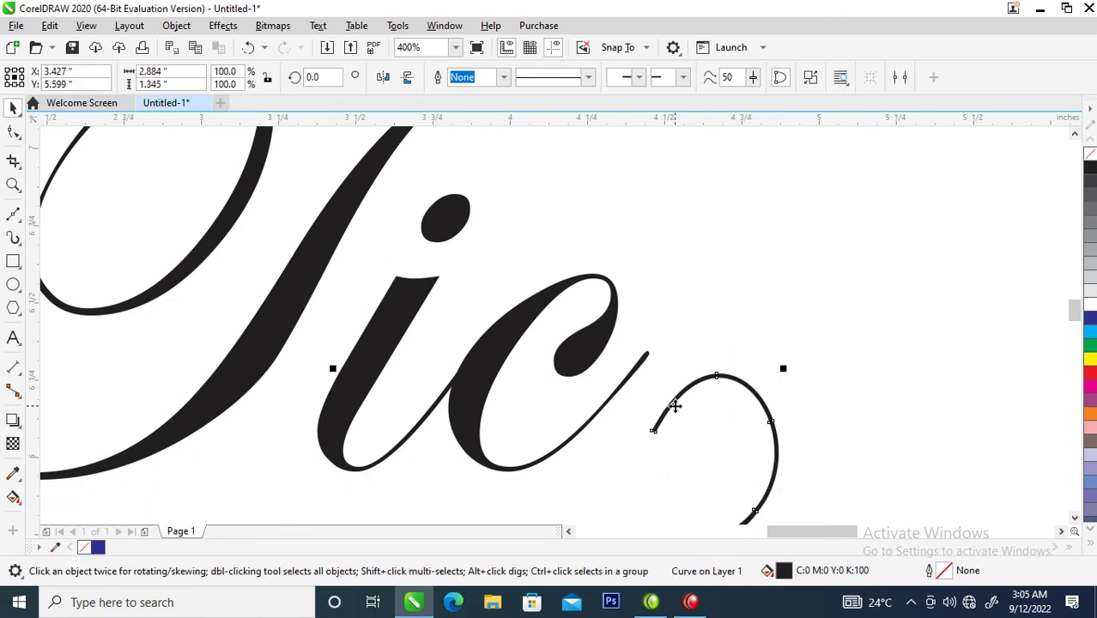
{"action": "key", "text": "ctrl+z"}
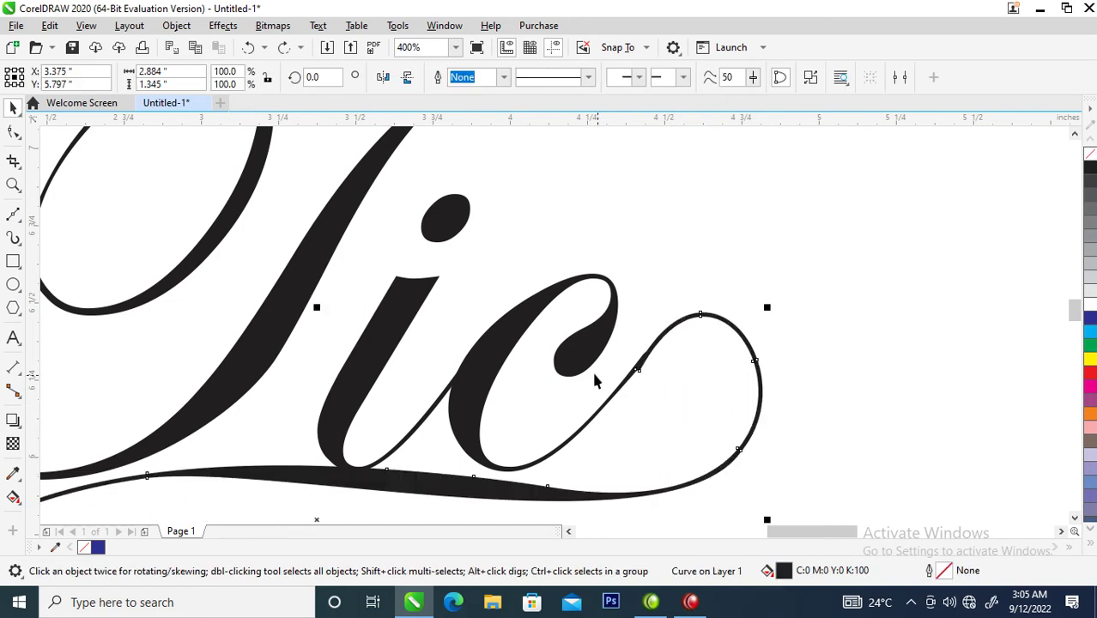
{"action": "left_click", "coordinate": [607, 133]}
{"action": "left_click", "coordinate": [494, 343]}
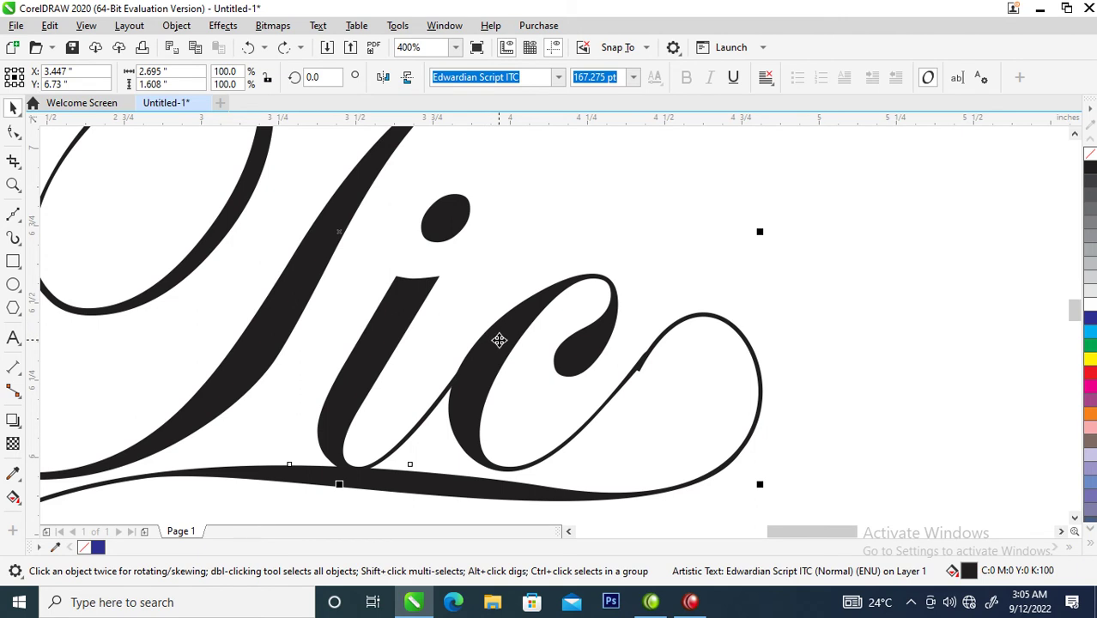
- Convert the Tic lettering to curves
{"action": "right_click", "coordinate": [498, 339]}
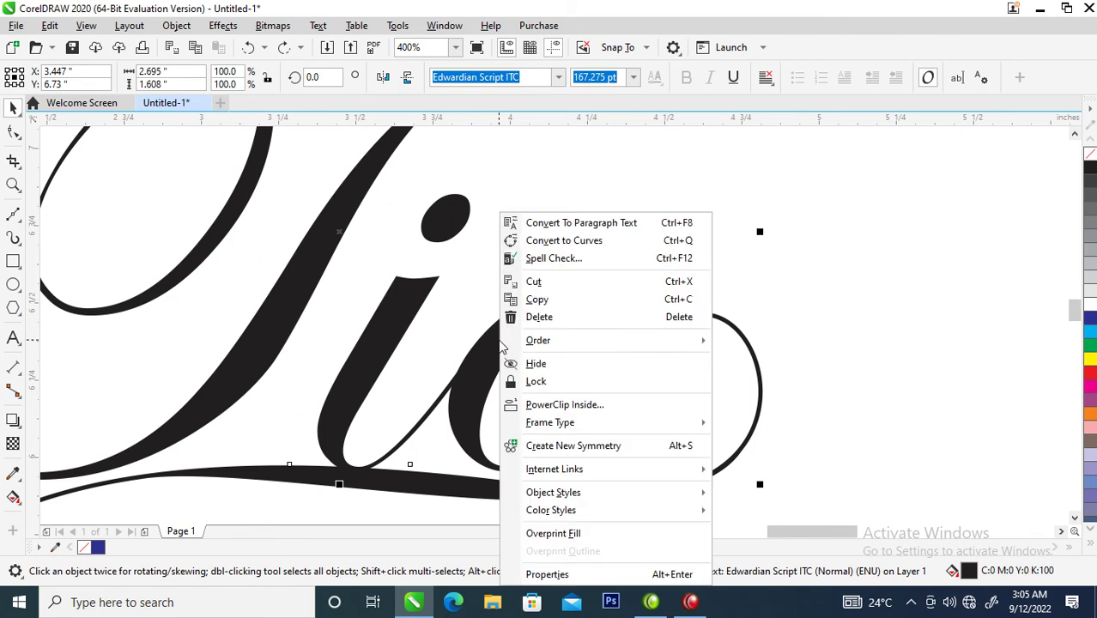
{"action": "left_click", "coordinate": [568, 249]}
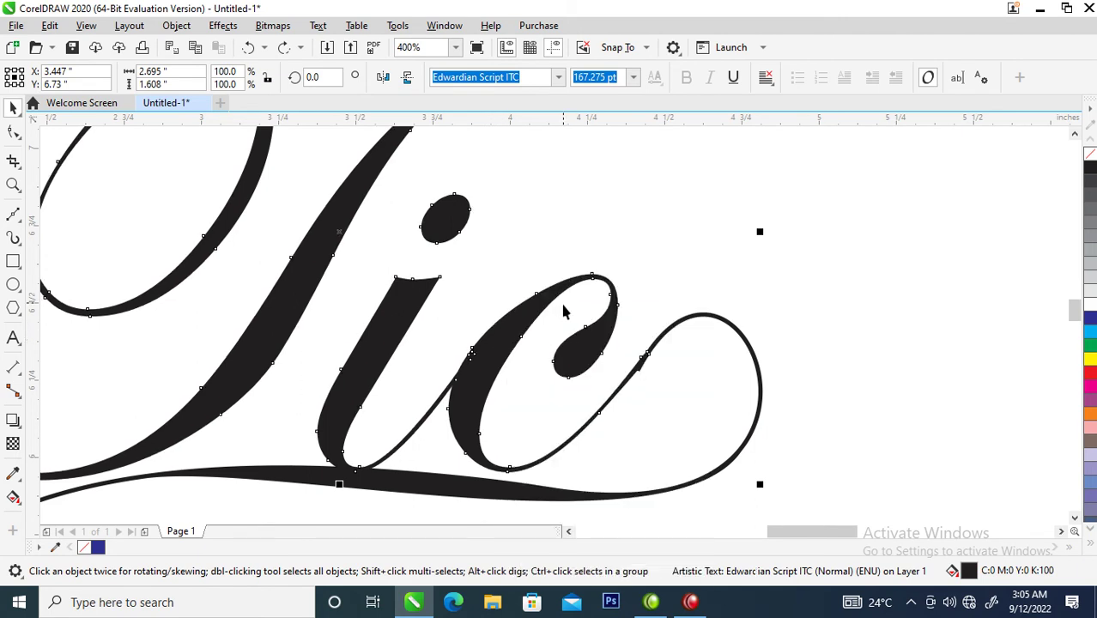
{"action": "left_click", "coordinate": [789, 278]}
- Weld the lettering and flourish loop into one curve, then zoom in on the join beside the c
{"action": "left_click", "coordinate": [483, 363]}
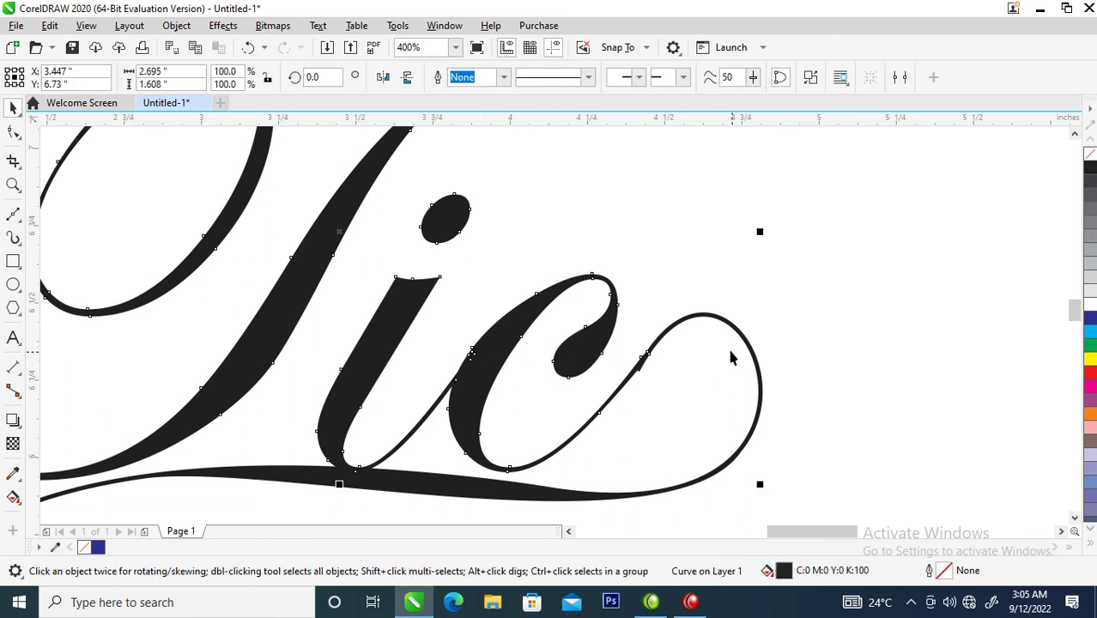
{"action": "left_click", "coordinate": [753, 438], "text": "shift"}
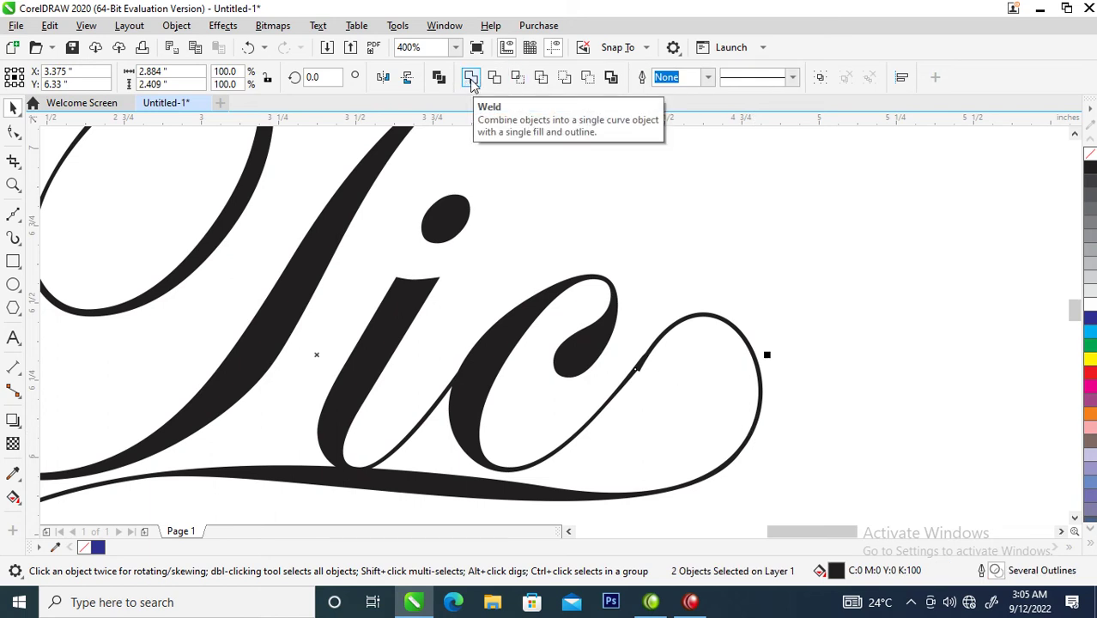
{"action": "left_click", "coordinate": [471, 79]}
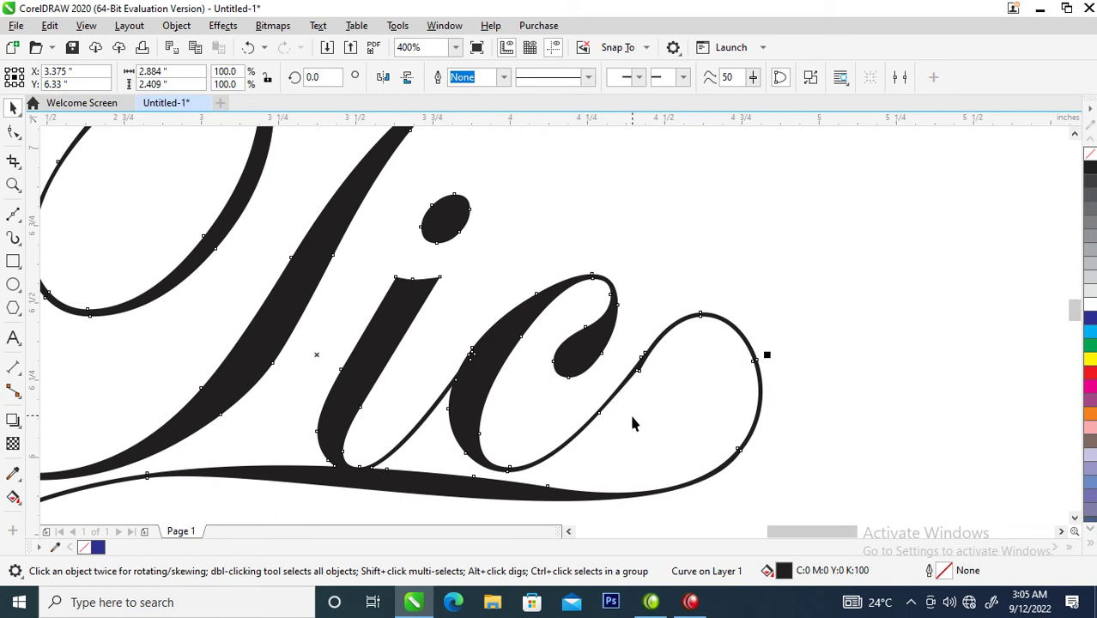
{"action": "key", "text": "z"}
{"action": "left_click_drag", "start_coordinate": [568, 306], "coordinate": [665, 417]}
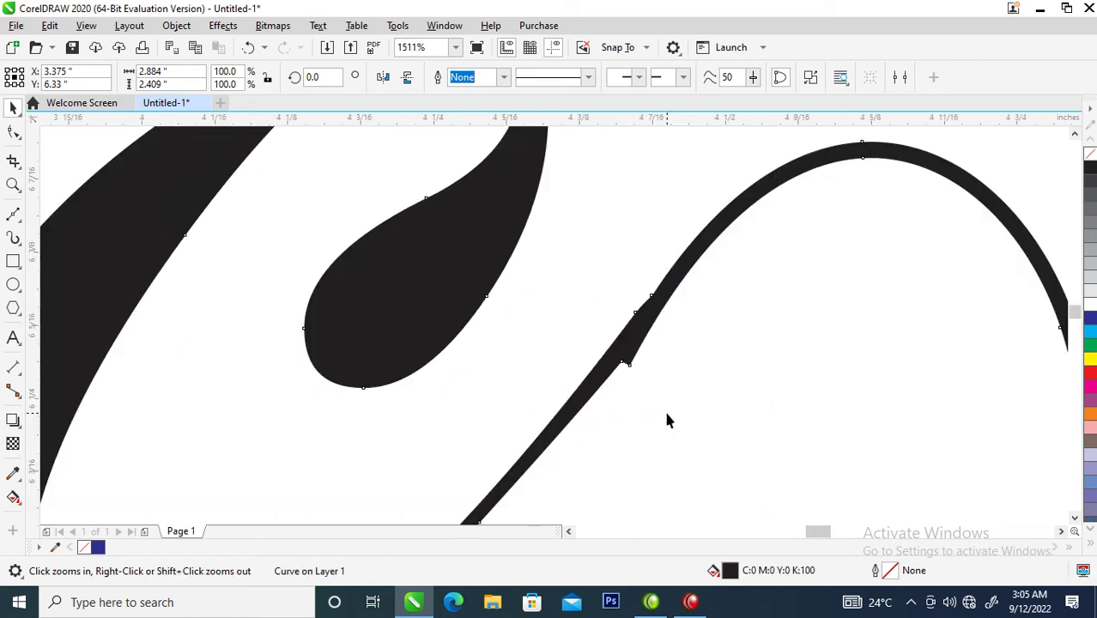
- Smooth out the notch in the c's stroke by adding and deleting nodes around it
{"action": "left_click_drag", "start_coordinate": [548, 254], "coordinate": [686, 412]}
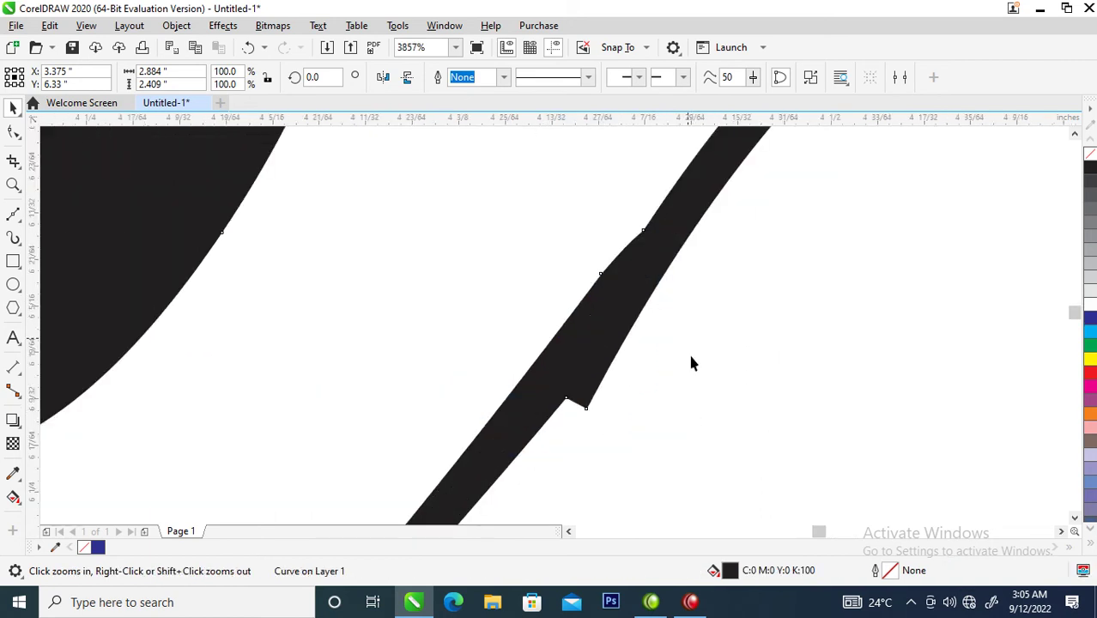
{"action": "key", "text": "F10"}
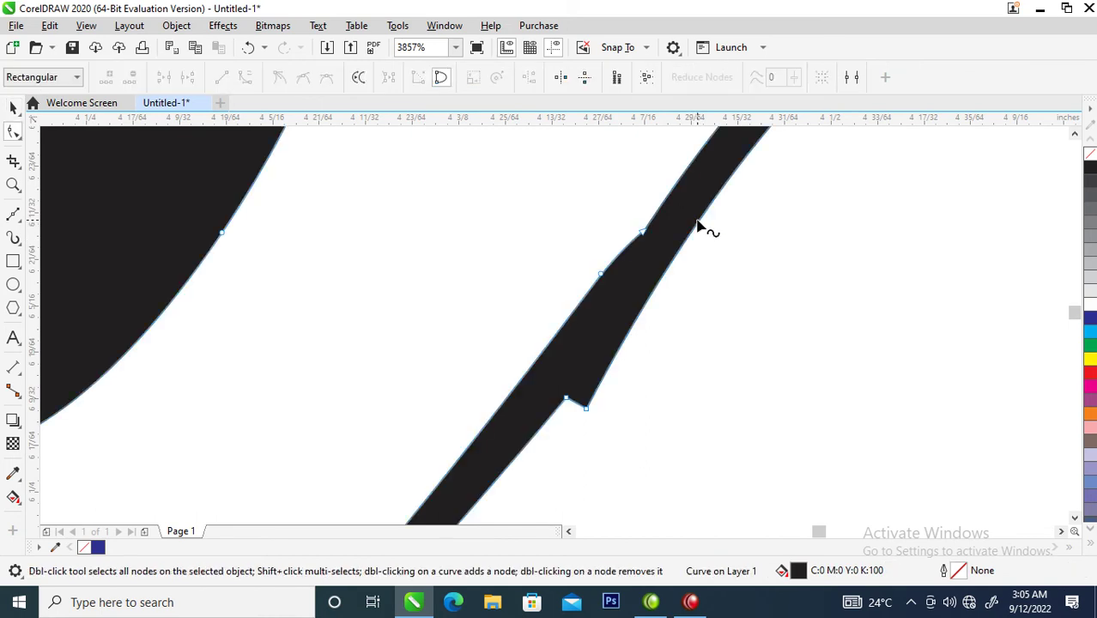
{"action": "double_click", "coordinate": [698, 221]}
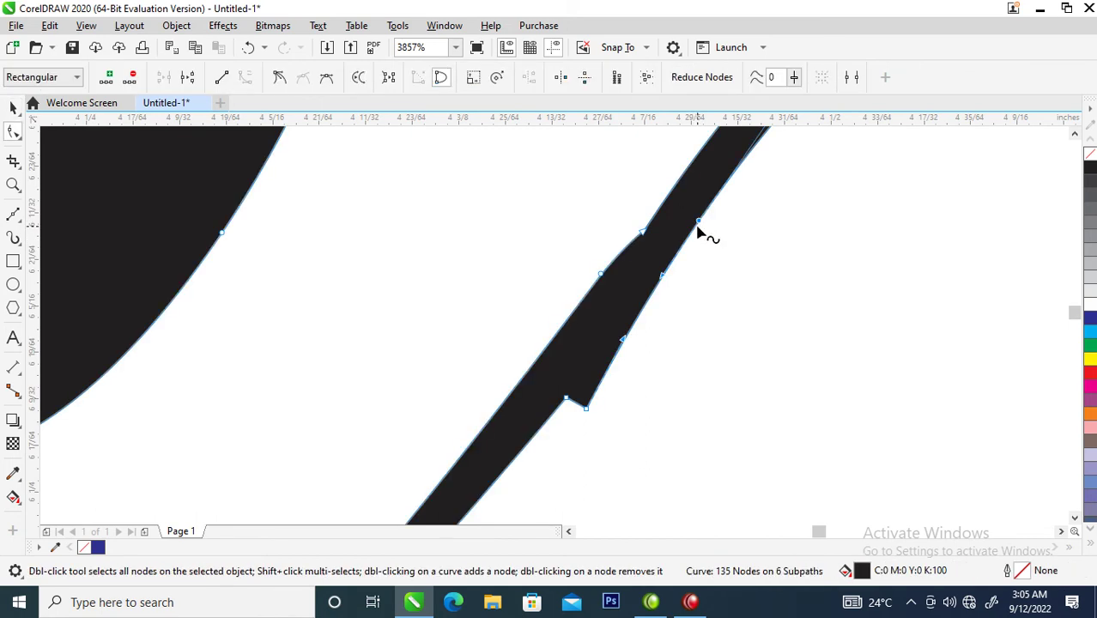
{"action": "double_click", "coordinate": [586, 410]}
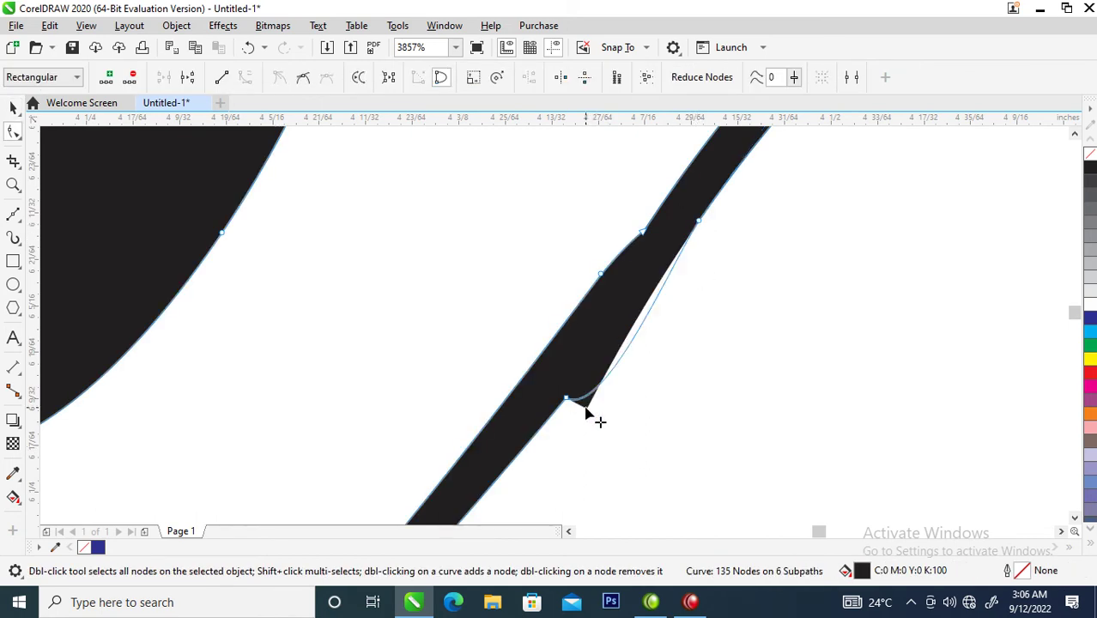
{"action": "double_click", "coordinate": [565, 400]}
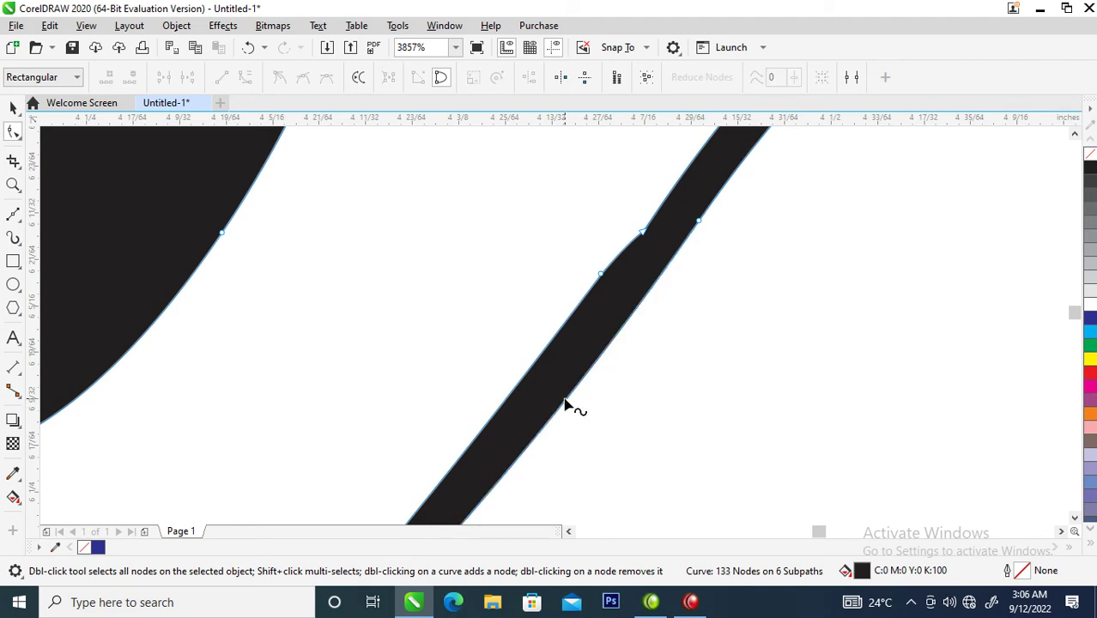
{"action": "double_click", "coordinate": [677, 182]}
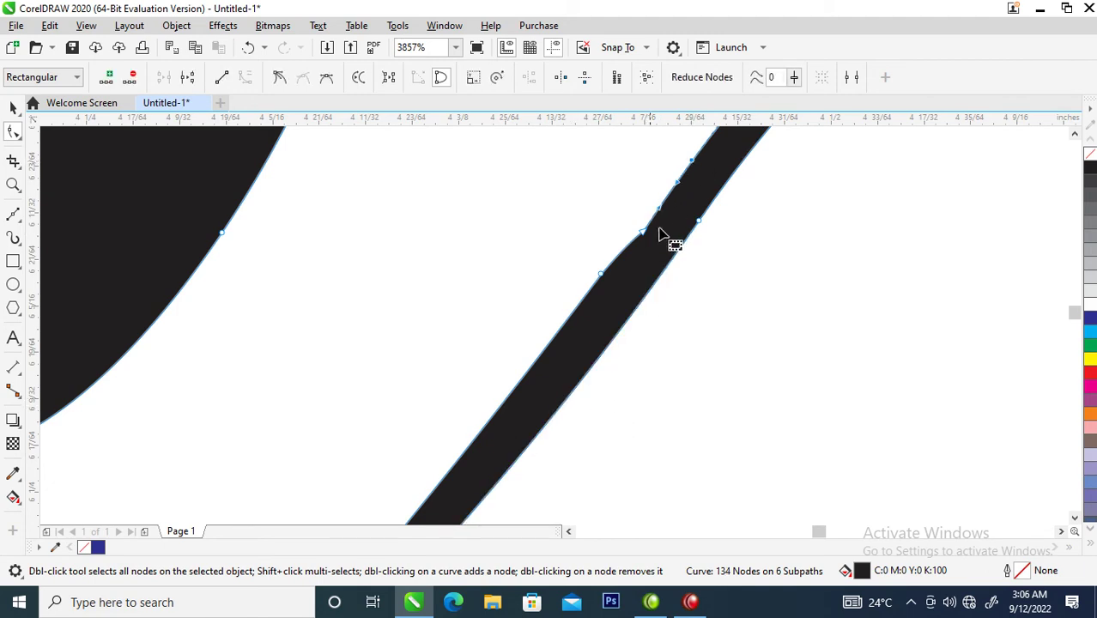
{"action": "double_click", "coordinate": [643, 233]}
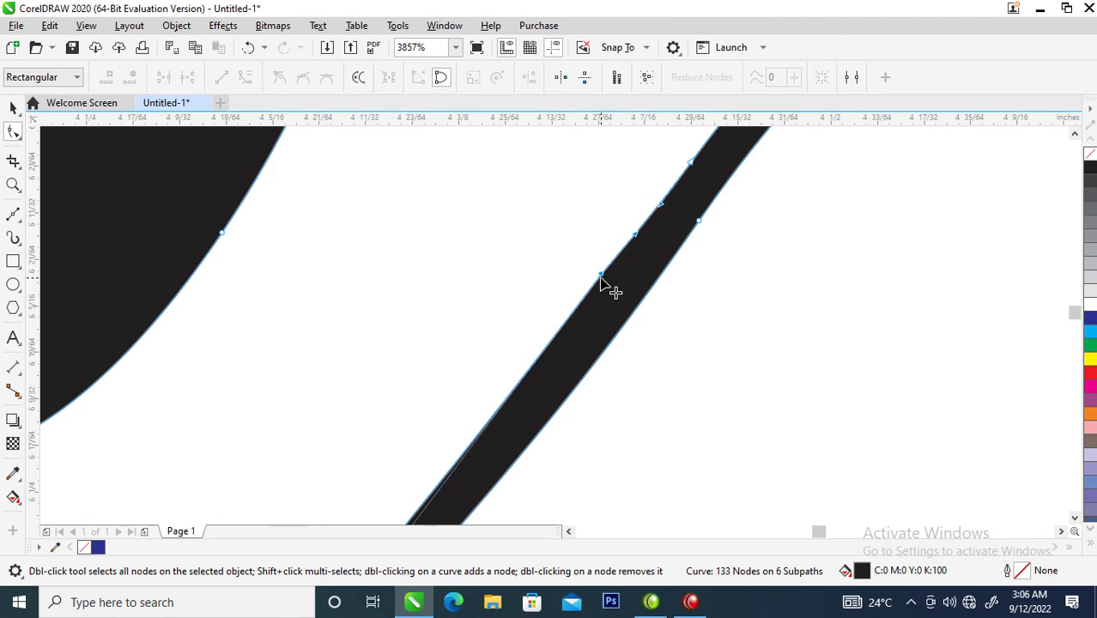
{"action": "key", "text": "space"}
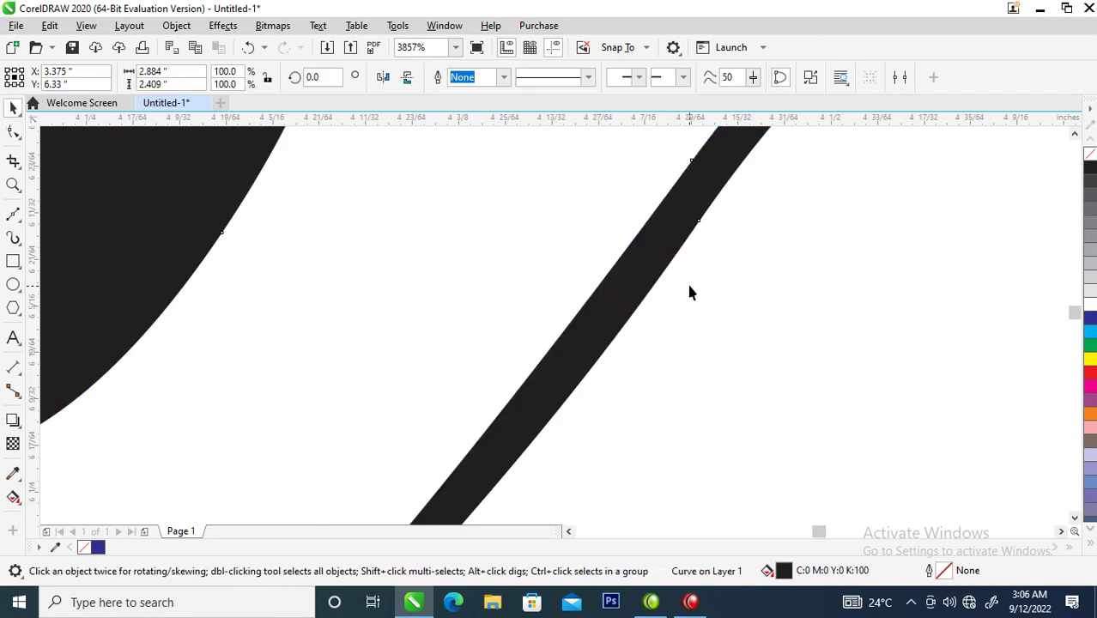
- Swell the right side of the loop after the c into a thick stroke, then fit all objects in view
{"action": "scroll", "coordinate": [689, 293], "scroll_direction": "down", "scroll_amount": 3}
{"action": "scroll", "coordinate": [699, 336], "scroll_direction": "down", "scroll_amount": 2}
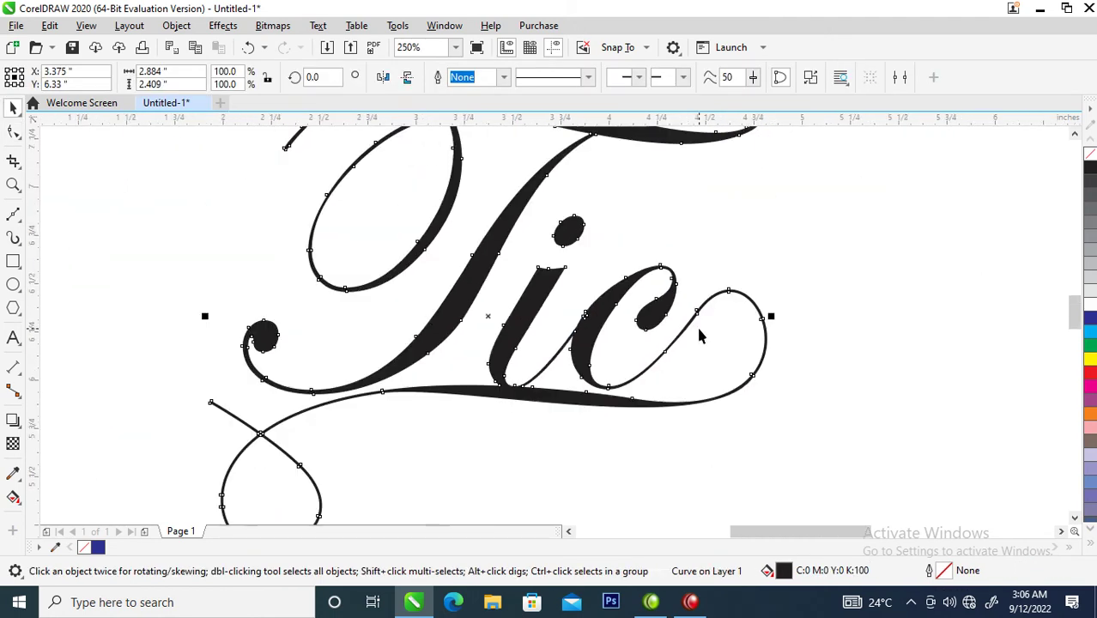
{"action": "key", "text": "z"}
{"action": "right_click", "coordinate": [692, 276]}
{"action": "left_click_drag", "start_coordinate": [573, 228], "coordinate": [737, 352]}
{"action": "left_click_drag", "start_coordinate": [608, 220], "coordinate": [864, 456]}
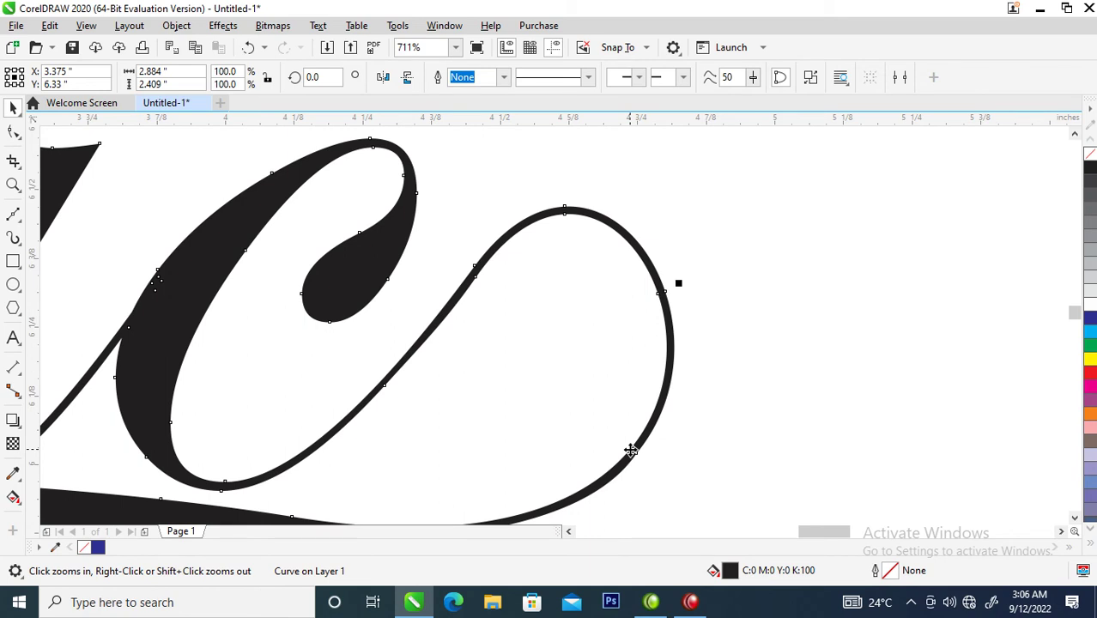
{"action": "key", "text": "F10"}
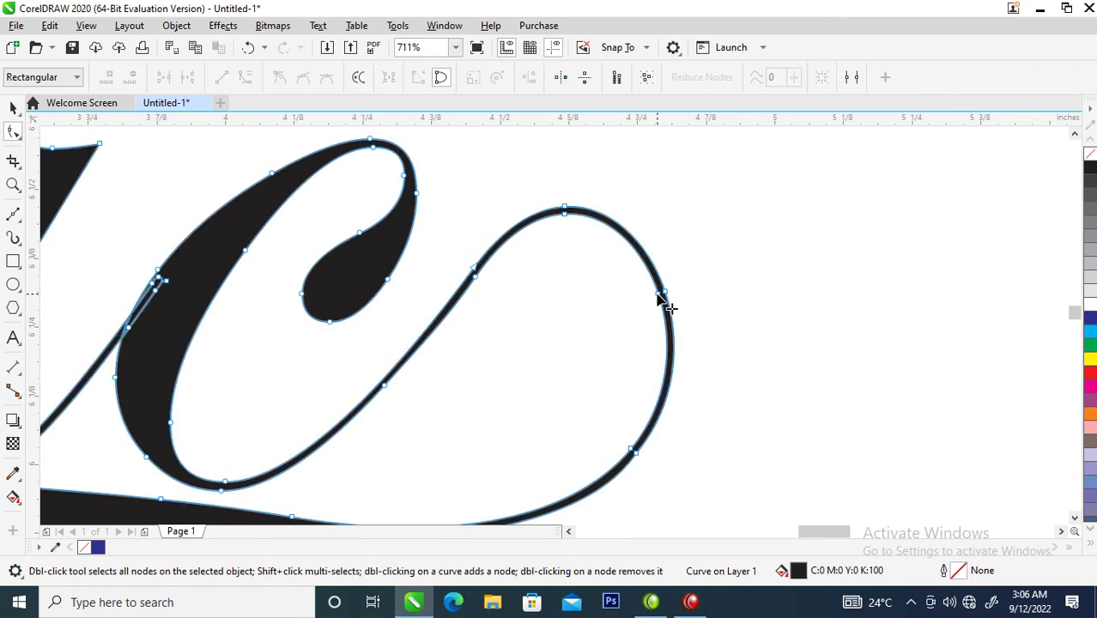
{"action": "left_click_drag", "start_coordinate": [658, 295], "coordinate": [628, 307]}
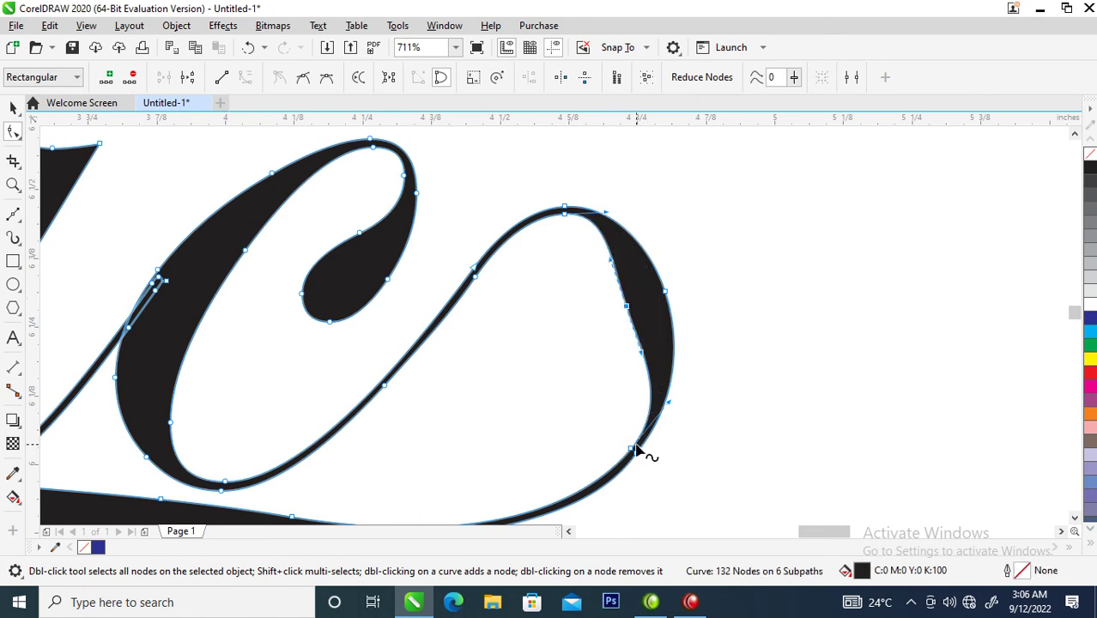
{"action": "double_click", "coordinate": [628, 307]}
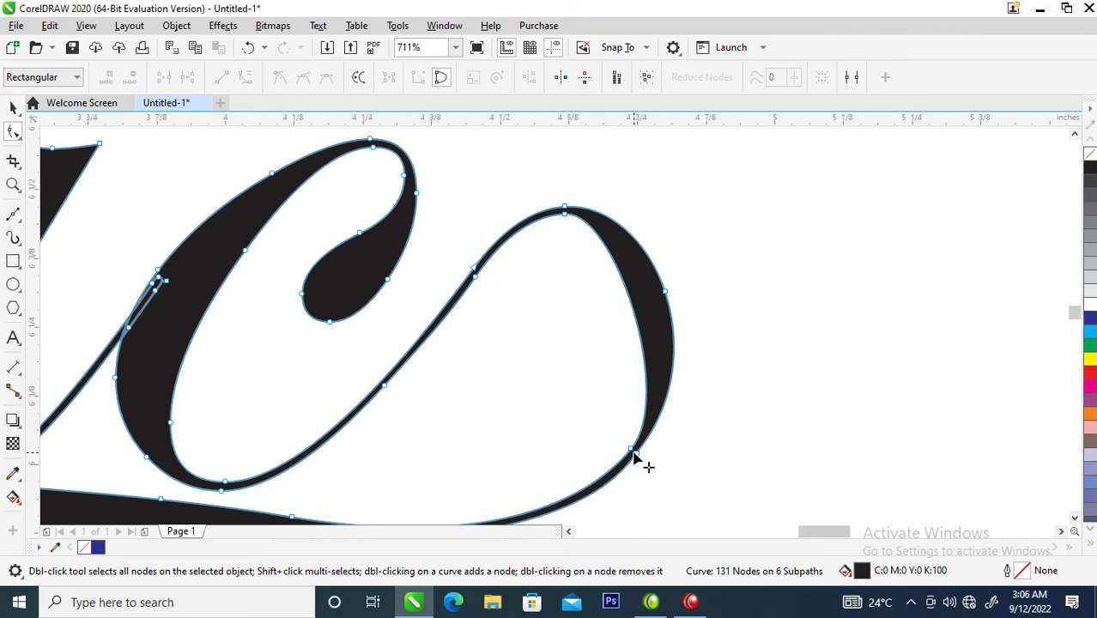
{"action": "key", "text": "F4"}
{"action": "key", "text": "space"}
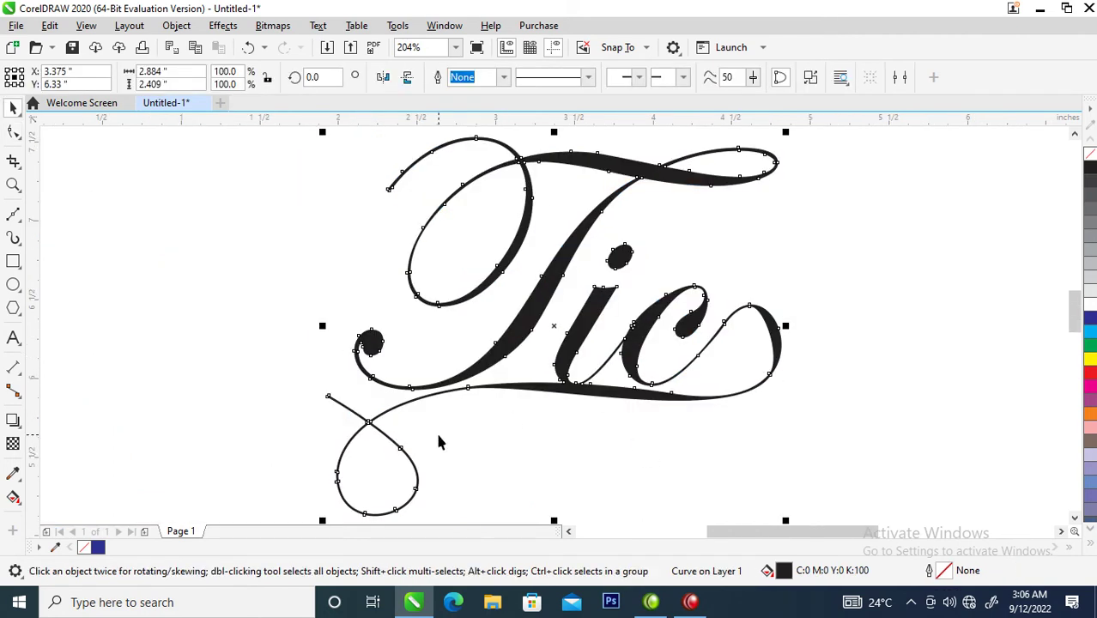
- Draw a small circle beside the lower-left loop's loose end with the Ellipse tool
{"action": "scroll", "coordinate": [436, 440], "scroll_direction": "down", "scroll_amount": 3}
{"action": "key", "text": "z"}
{"action": "left_click_drag", "start_coordinate": [306, 352], "coordinate": [565, 496]}
{"action": "left_click_drag", "start_coordinate": [318, 245], "coordinate": [594, 442]}
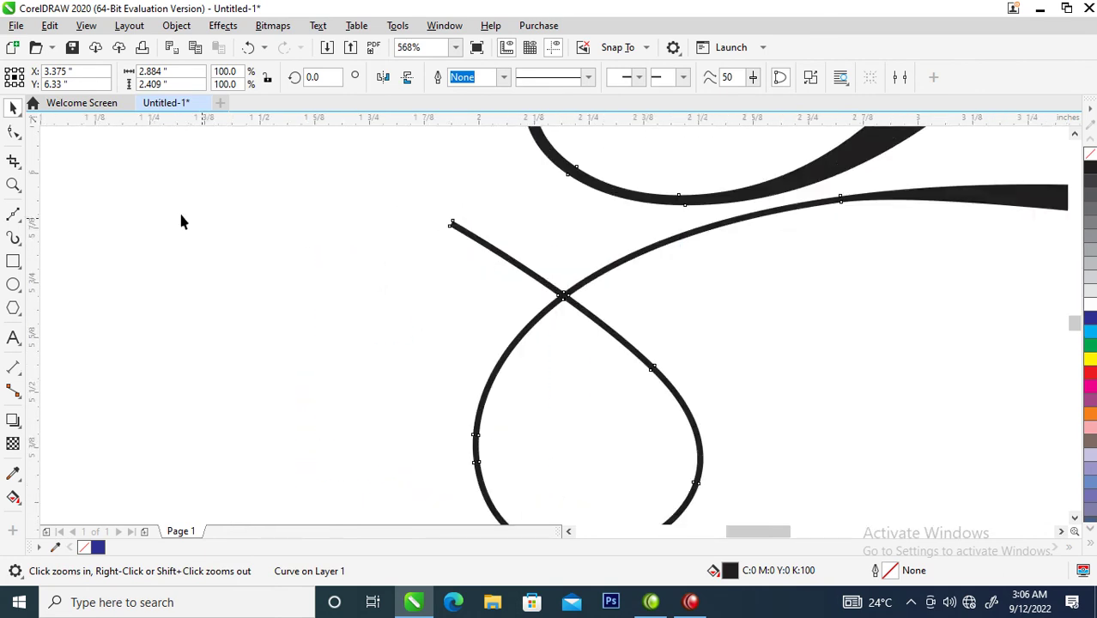
{"action": "double_click", "coordinate": [13, 285]}
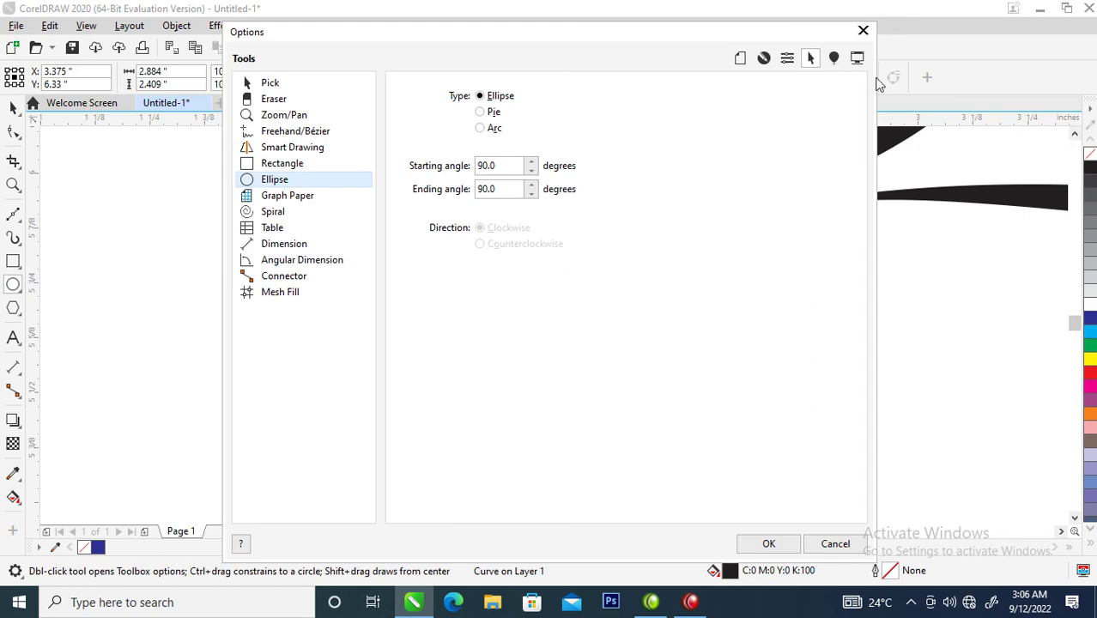
{"action": "left_click", "coordinate": [863, 31]}
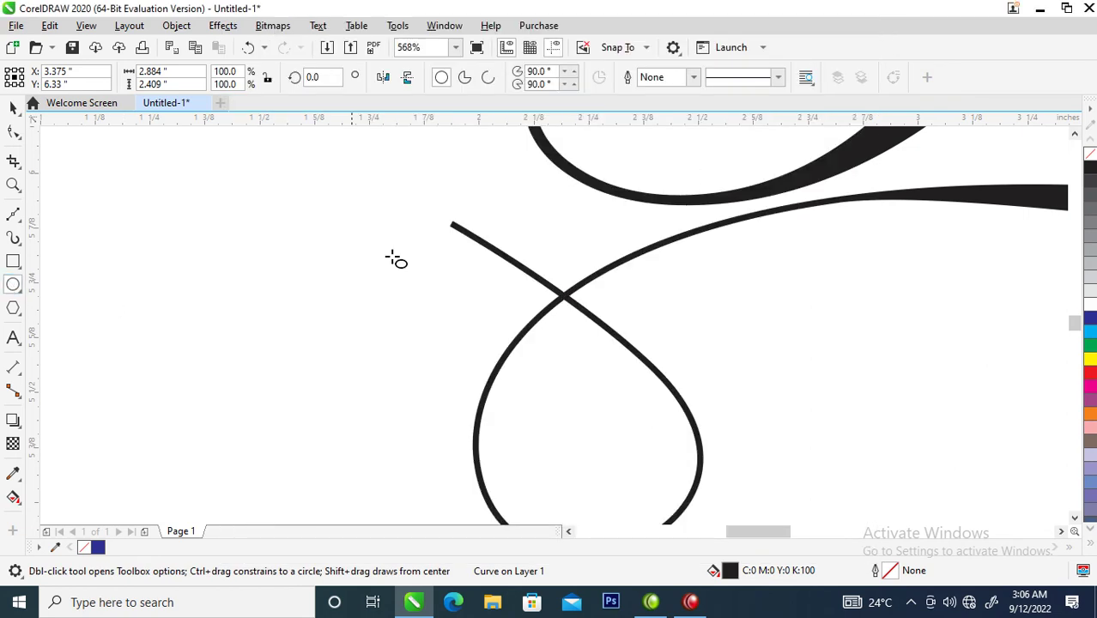
{"action": "left_click_drag", "start_coordinate": [434, 219], "coordinate": [456, 232]}
{"action": "key", "text": "space"}
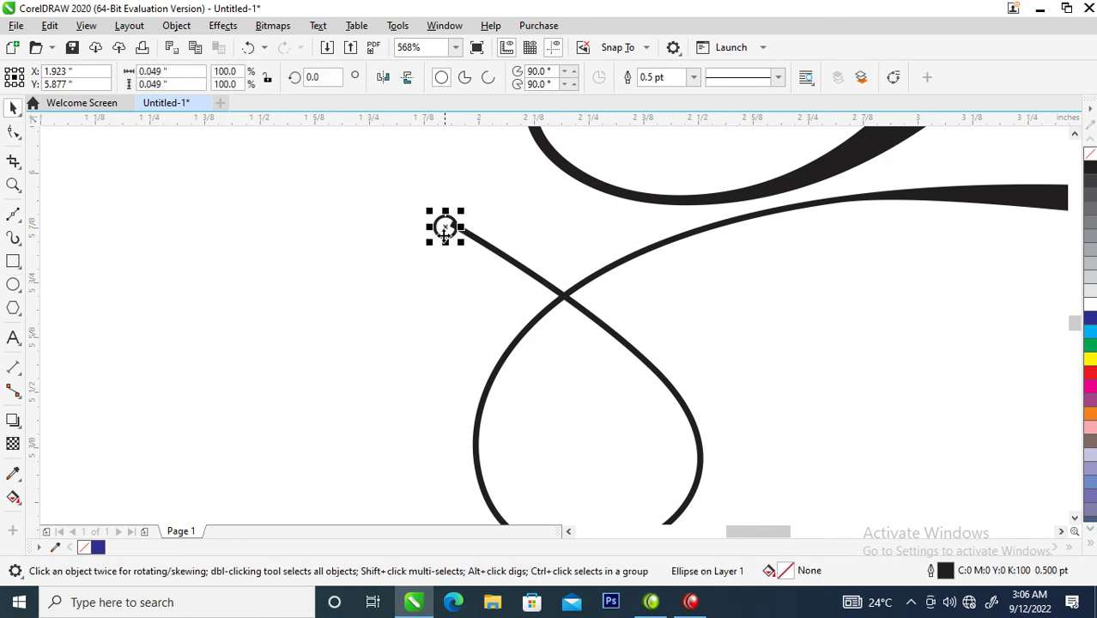
- Move the circle onto the stroke's end and weld both into one curve
{"action": "key", "text": "z"}
{"action": "left_click_drag", "start_coordinate": [362, 167], "coordinate": [617, 352]}
{"action": "key", "text": "space"}
{"action": "left_click", "coordinate": [479, 282]}
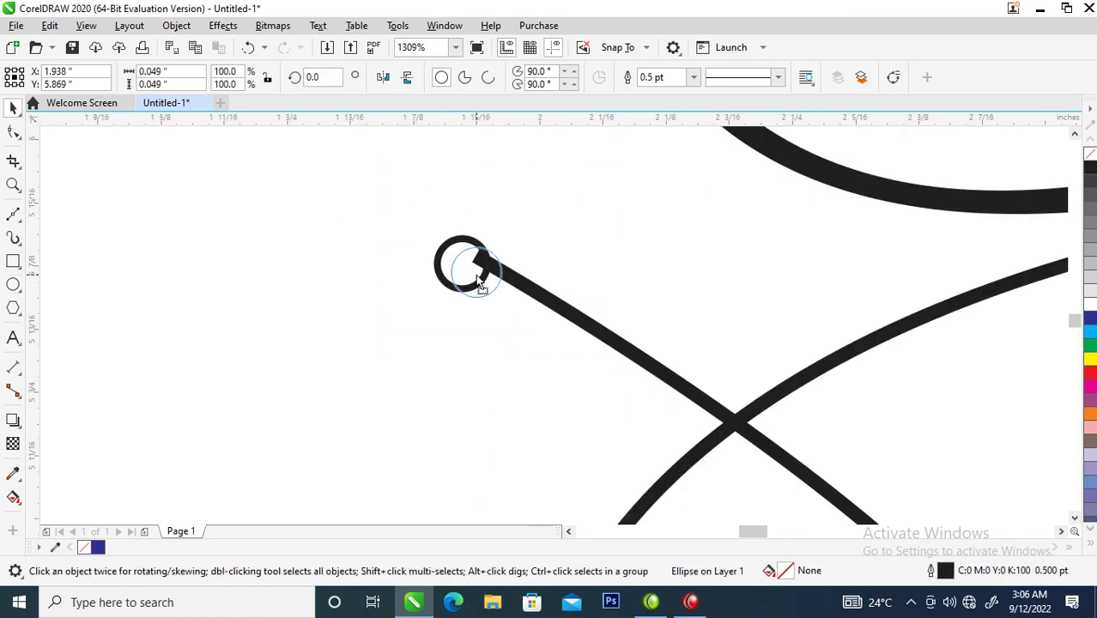
{"action": "left_click_drag", "start_coordinate": [474, 272], "coordinate": [473, 273]}
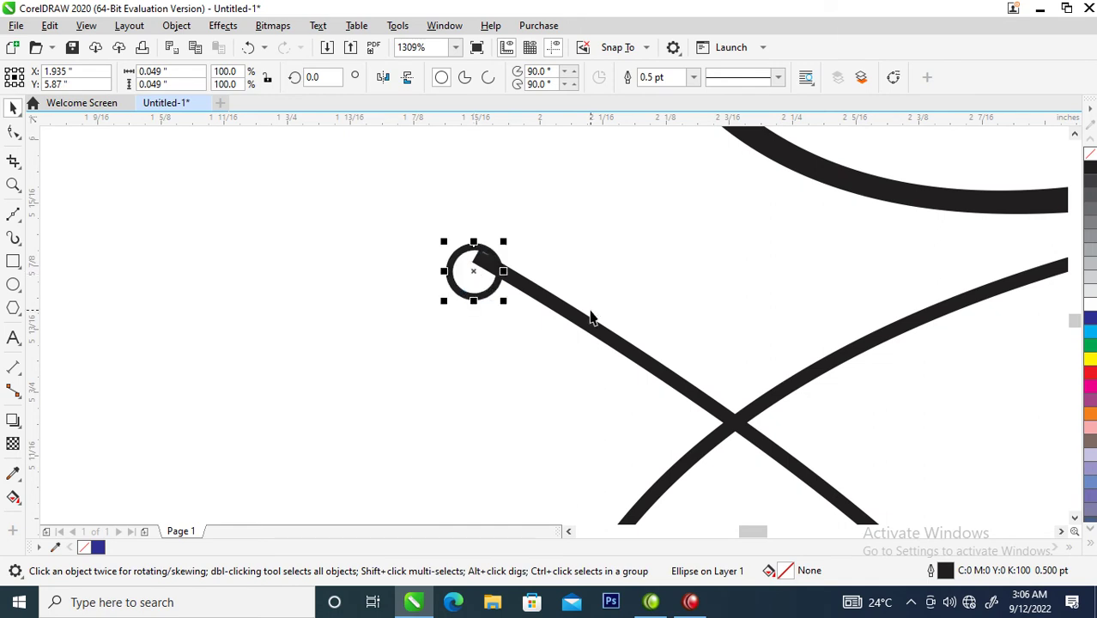
{"action": "left_click", "coordinate": [582, 325], "text": "shift"}
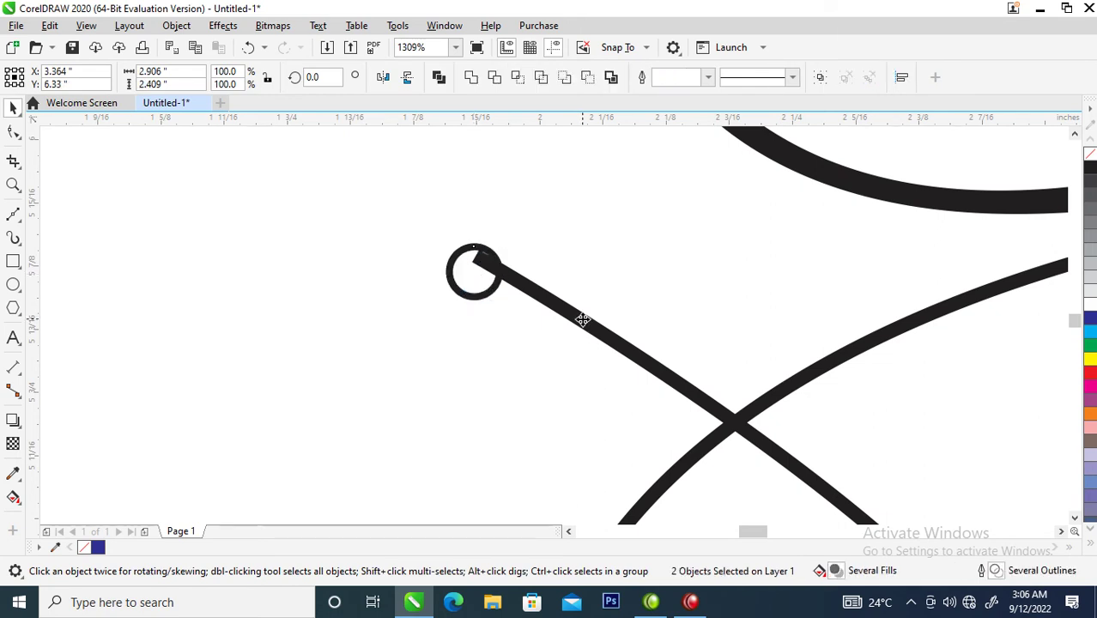
{"action": "left_click", "coordinate": [472, 78]}
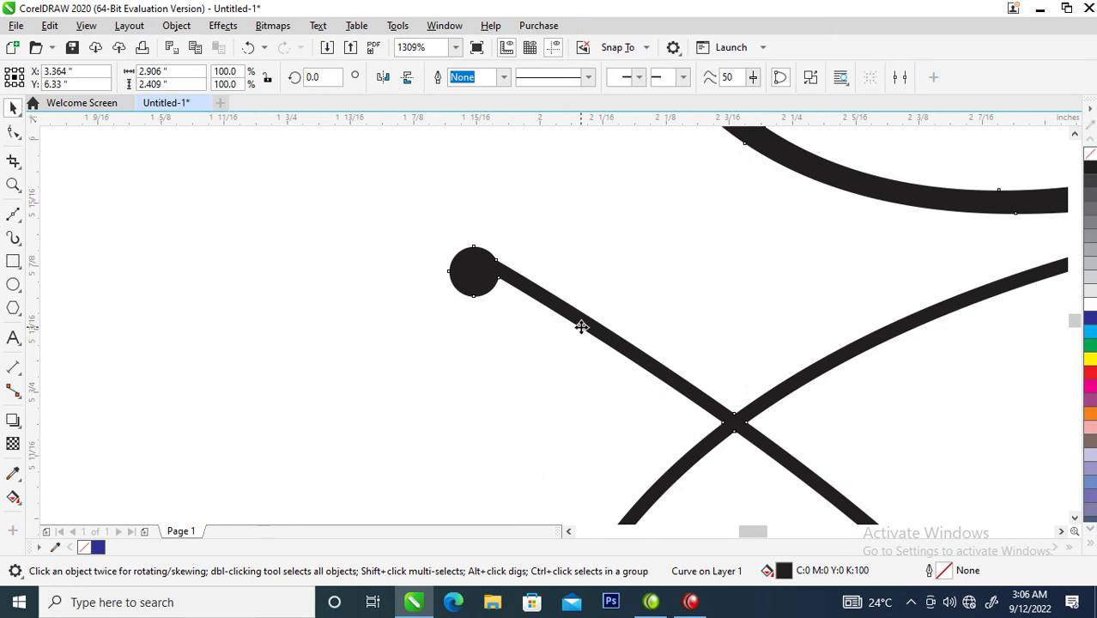
{"action": "scroll", "coordinate": [580, 326], "scroll_direction": "down", "scroll_amount": 3}
{"action": "scroll", "coordinate": [580, 326], "scroll_direction": "down", "scroll_amount": 2}
- Delete the loop's redundant left and lower-right nodes and pull its bottom into a thick crescent, leaving 131 nodes
{"action": "key", "text": "z"}
{"action": "left_click_drag", "start_coordinate": [488, 287], "coordinate": [717, 443]}
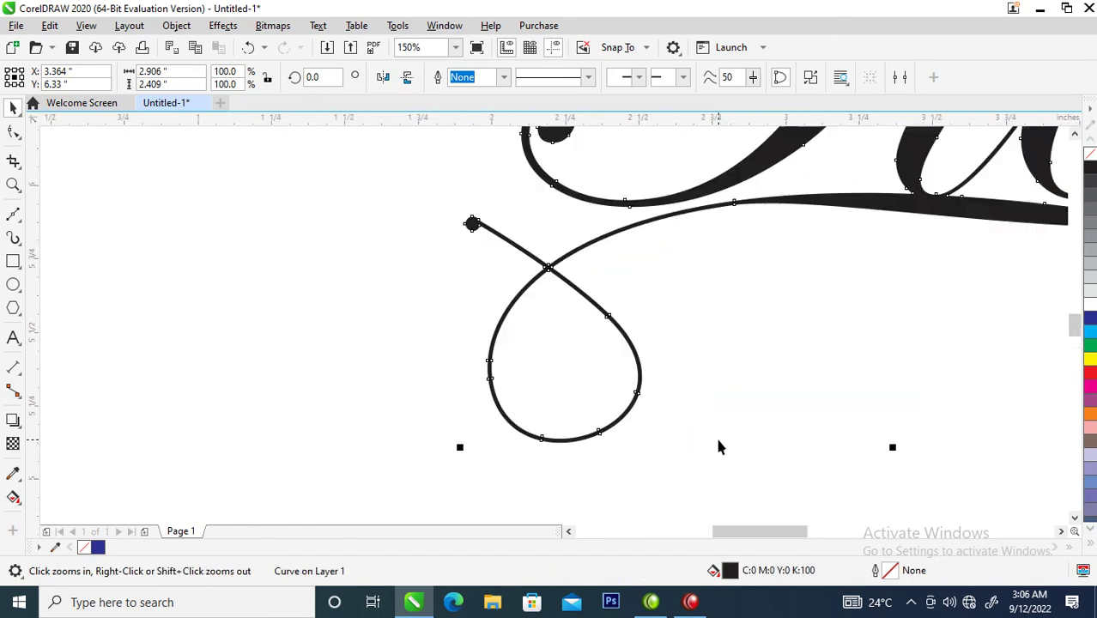
{"action": "left_click_drag", "start_coordinate": [403, 221], "coordinate": [682, 476]}
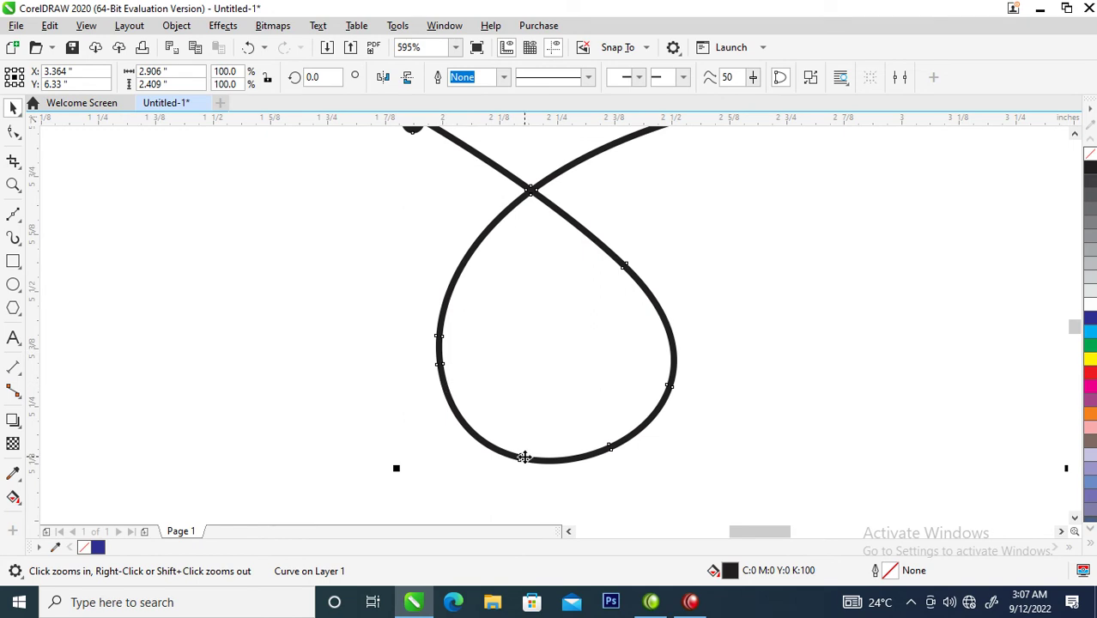
{"action": "key", "text": "F10"}
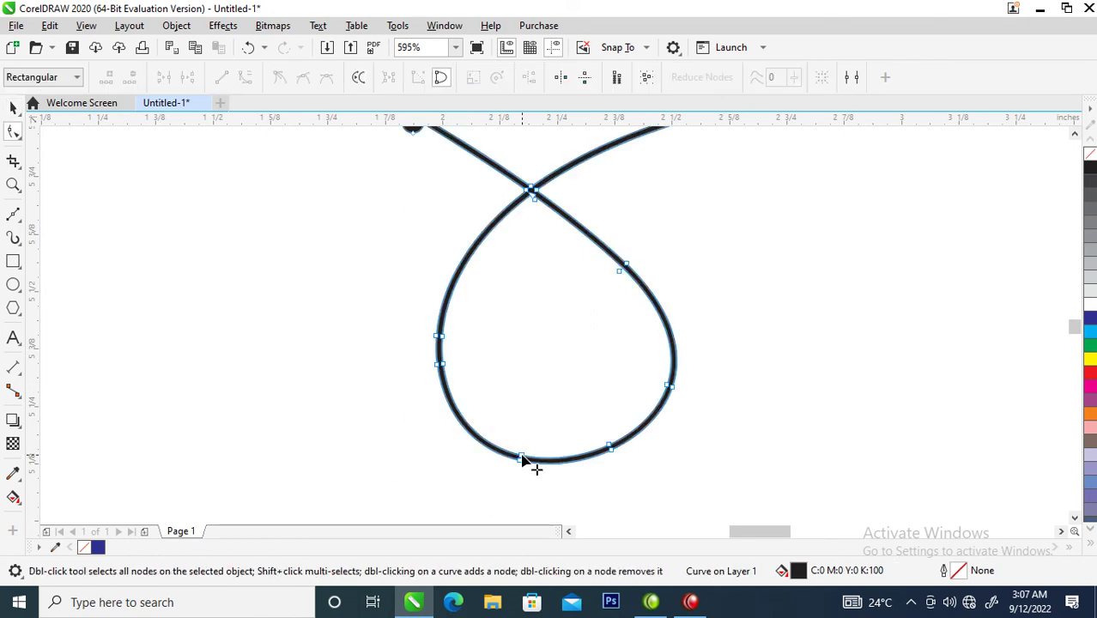
{"action": "left_click", "coordinate": [521, 460]}
{"action": "double_click", "coordinate": [520, 460]}
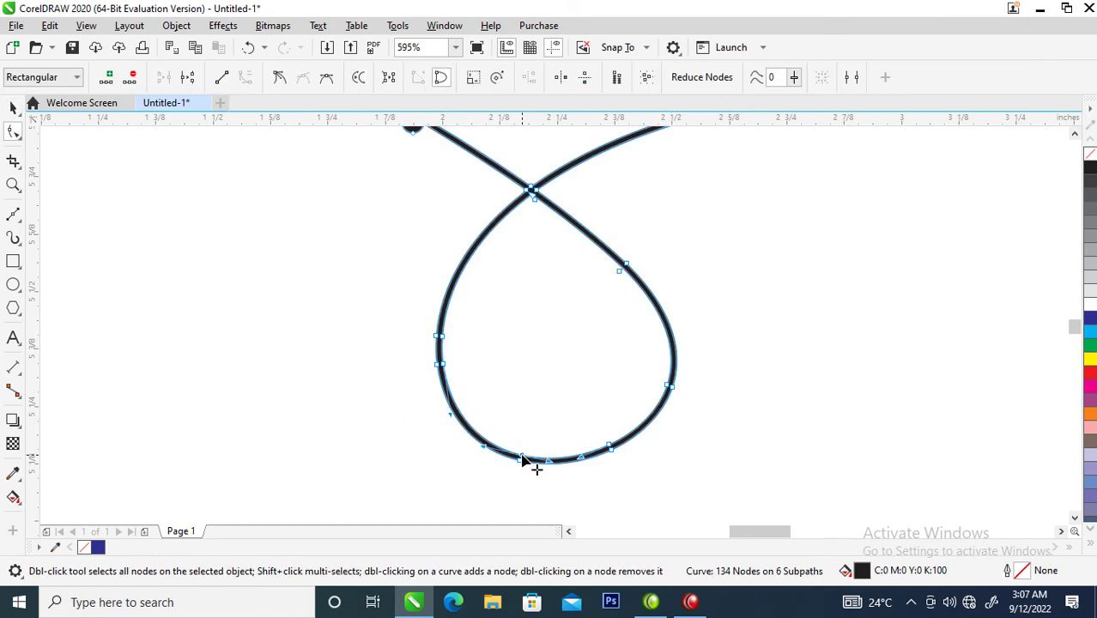
{"action": "double_click", "coordinate": [521, 460]}
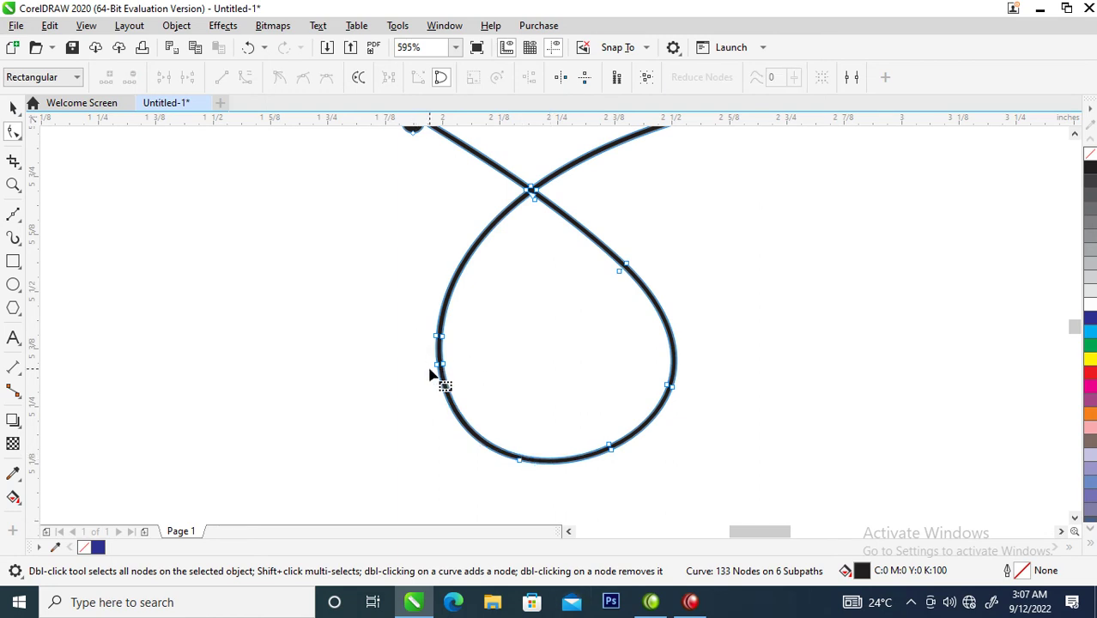
{"action": "double_click", "coordinate": [439, 364]}
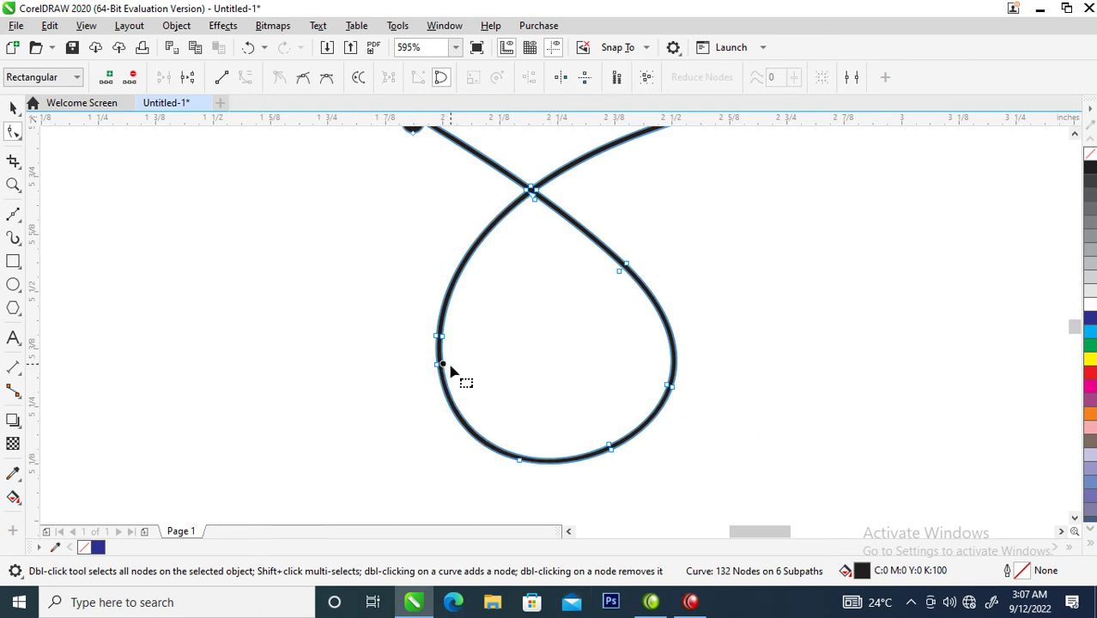
{"action": "left_click", "coordinate": [453, 375]}
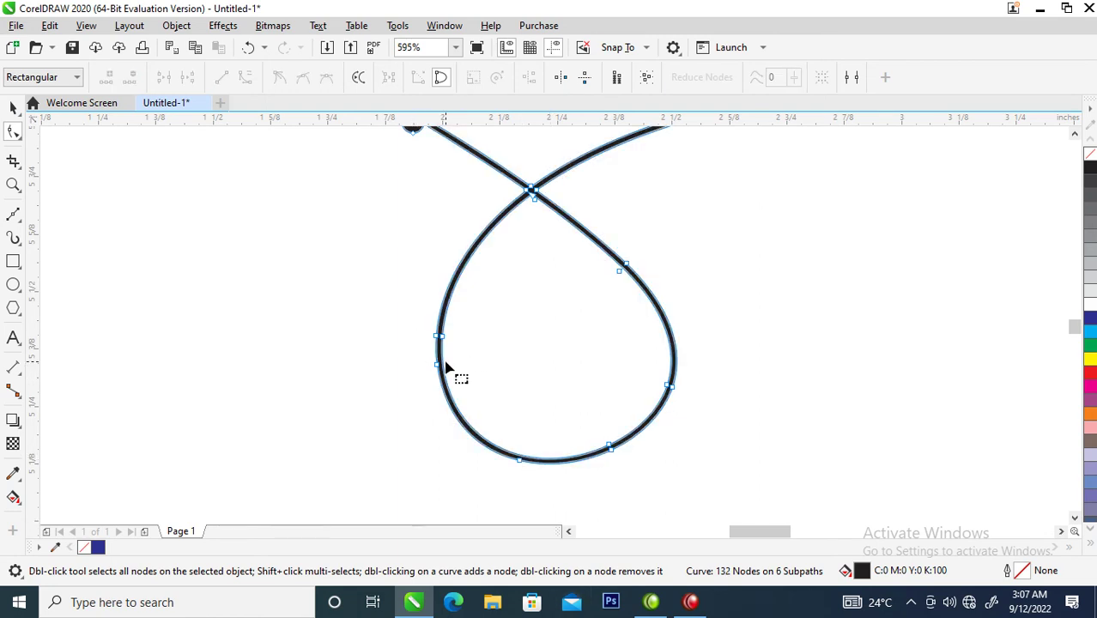
{"action": "double_click", "coordinate": [609, 447]}
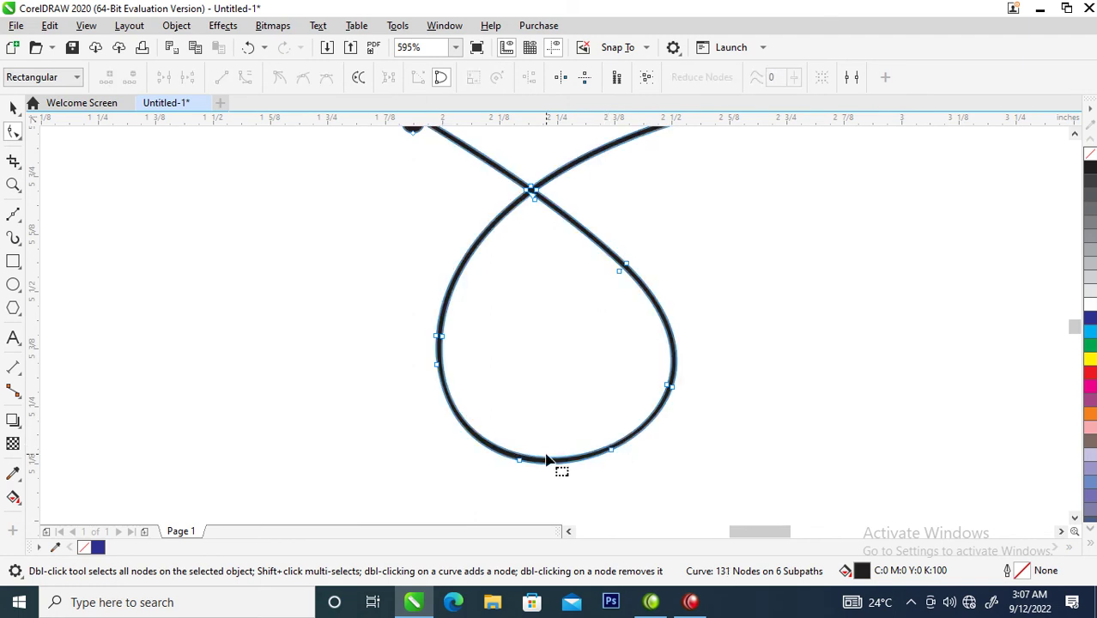
{"action": "left_click_drag", "start_coordinate": [546, 461], "coordinate": [560, 445]}
{"action": "key", "text": "space"}
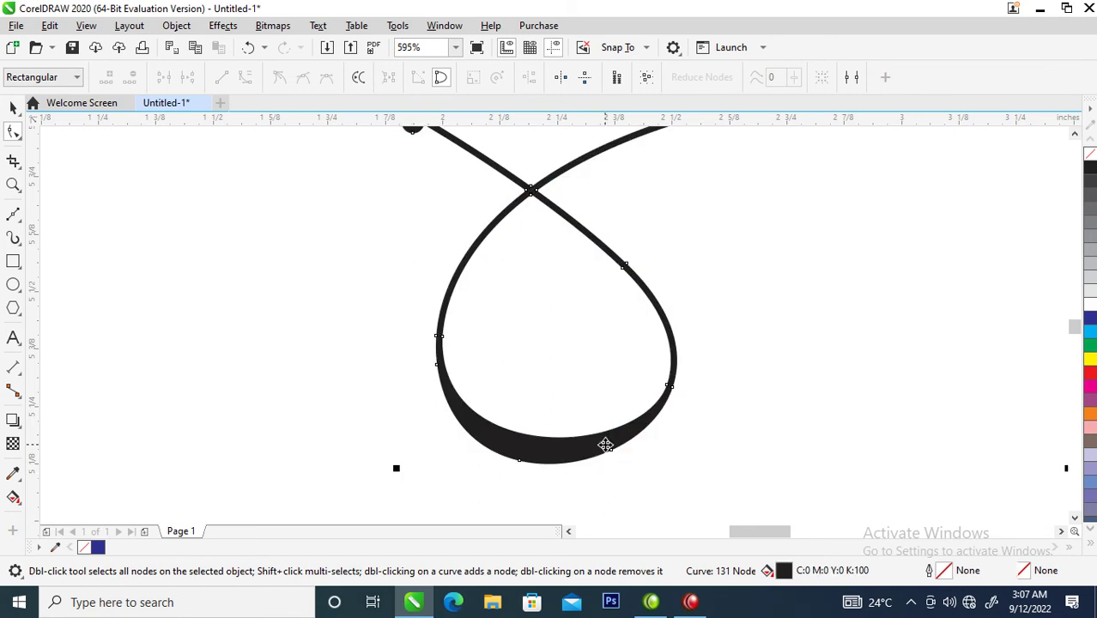
{"action": "scroll", "coordinate": [626, 312], "scroll_direction": "down", "scroll_amount": 3}
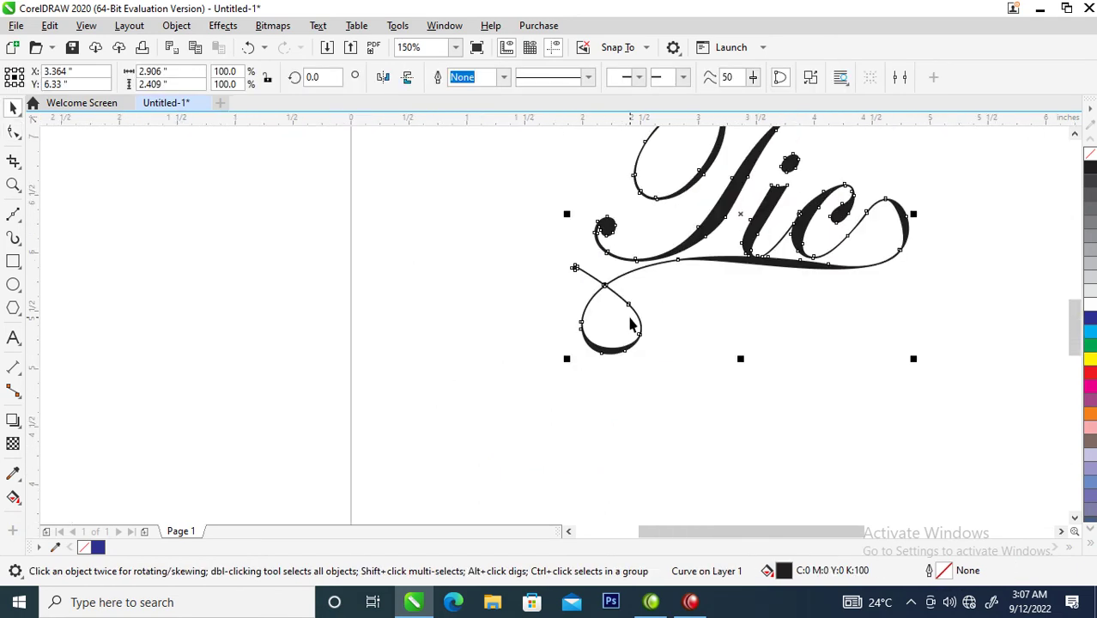
{"action": "scroll", "coordinate": [635, 258], "scroll_direction": "down", "scroll_amount": 1}
{"action": "key", "text": "z"}
{"action": "left_click_drag", "start_coordinate": [477, 343], "coordinate": [730, 151]}
{"action": "left_click_drag", "start_coordinate": [421, 196], "coordinate": [849, 393]}
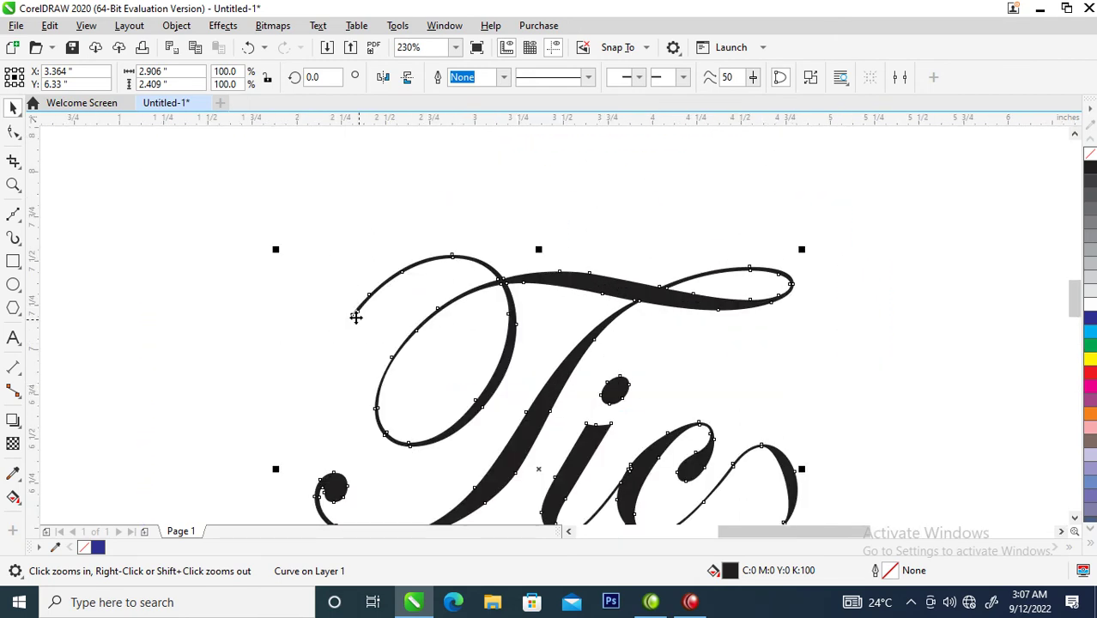
{"action": "left_click", "coordinate": [13, 214]}
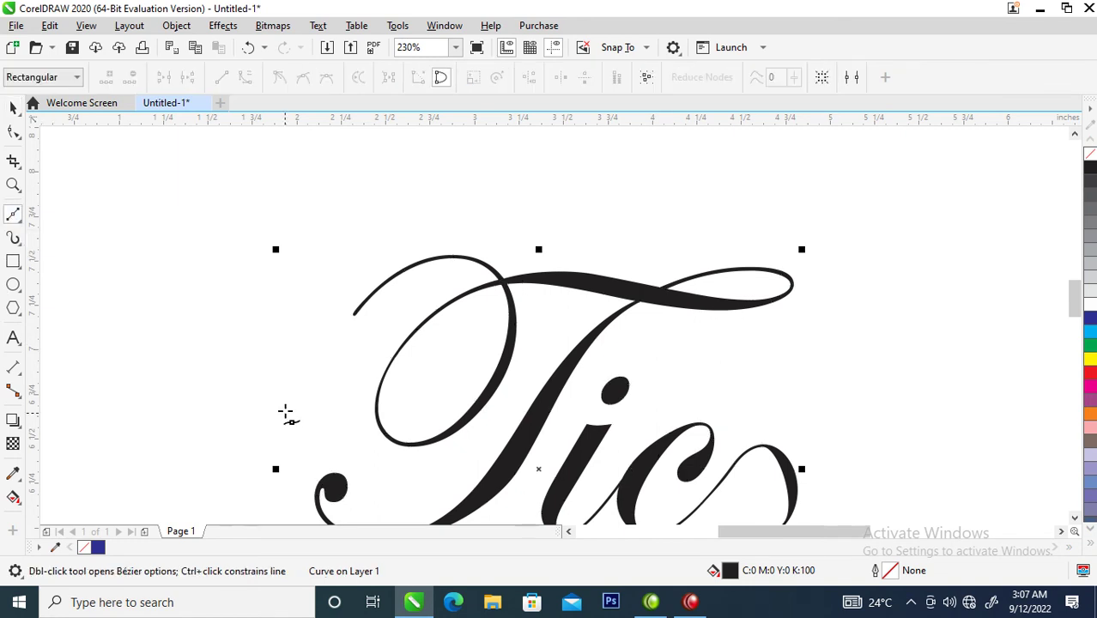
{"action": "left_click", "coordinate": [354, 313]}
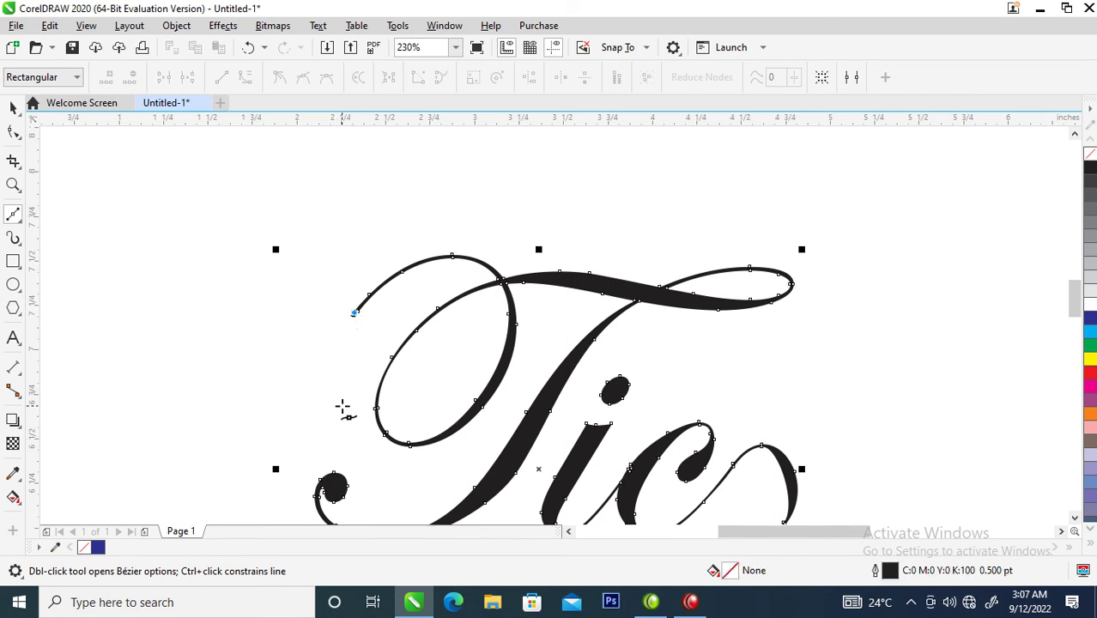
{"action": "left_click_drag", "start_coordinate": [342, 406], "coordinate": [367, 421]}
{"action": "left_click", "coordinate": [386, 432]}
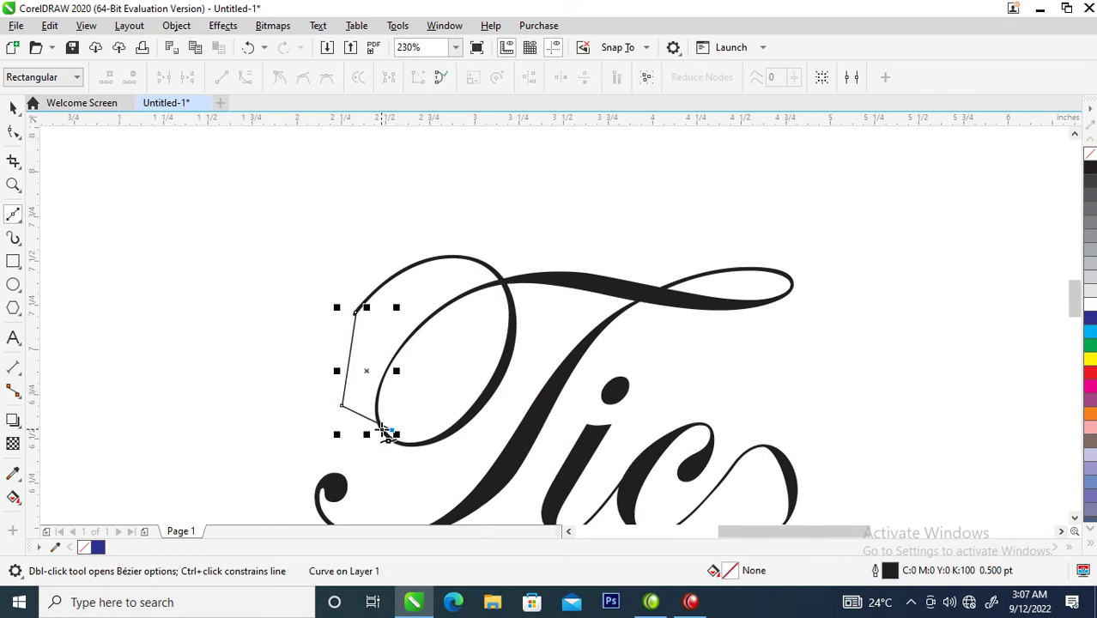
{"action": "key", "text": "space"}
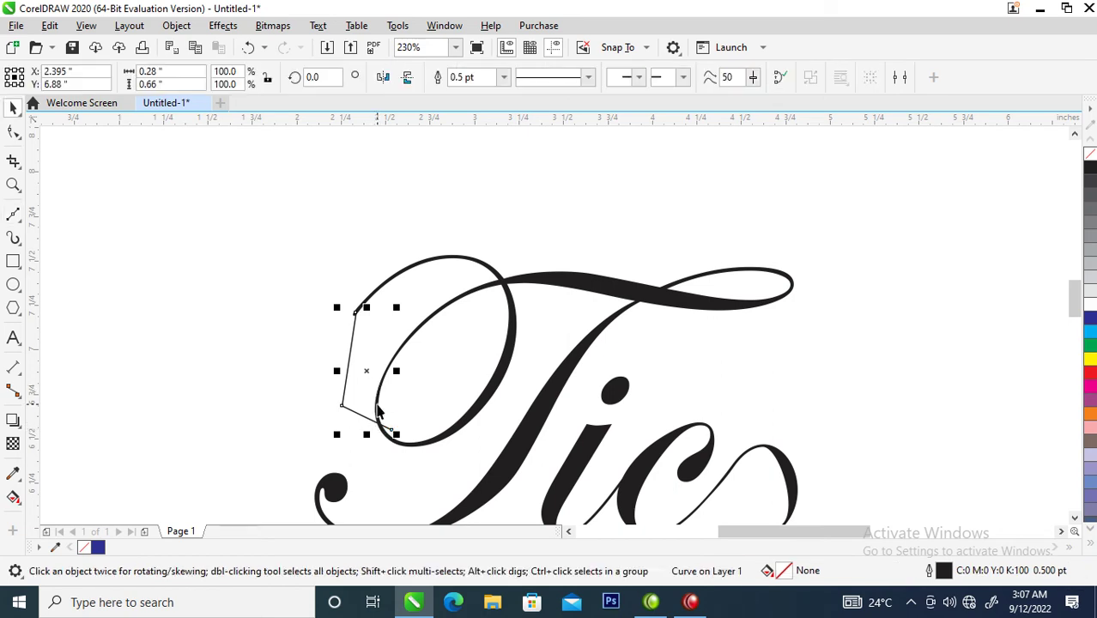
{"action": "key", "text": "ctrl+z"}
{"action": "key", "text": "ctrl+z"}
{"action": "key", "text": "ctrl+z"}
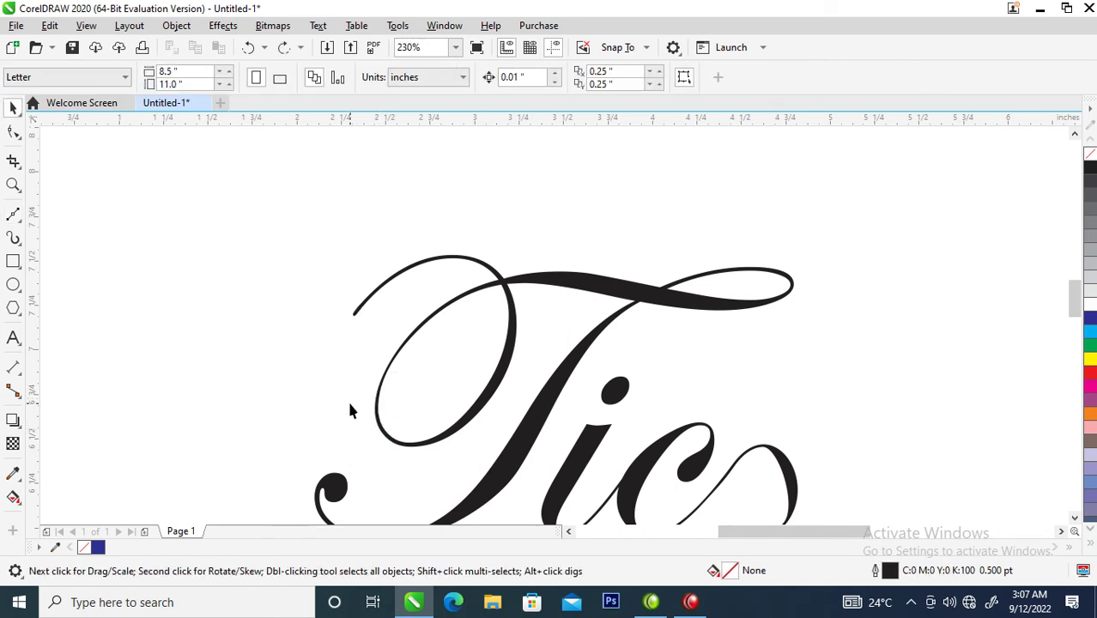
{"action": "key", "text": "space"}
- Start a Bezier flourish at the T's left end, curving down and then up across the crossbar
{"action": "left_click", "coordinate": [354, 315]}
{"action": "left_click_drag", "start_coordinate": [337, 372], "coordinate": [354, 390]}
{"action": "left_click_drag", "start_coordinate": [556, 322], "coordinate": [671, 220]}
{"action": "left_click_drag", "start_coordinate": [852, 211], "coordinate": [899, 245]}
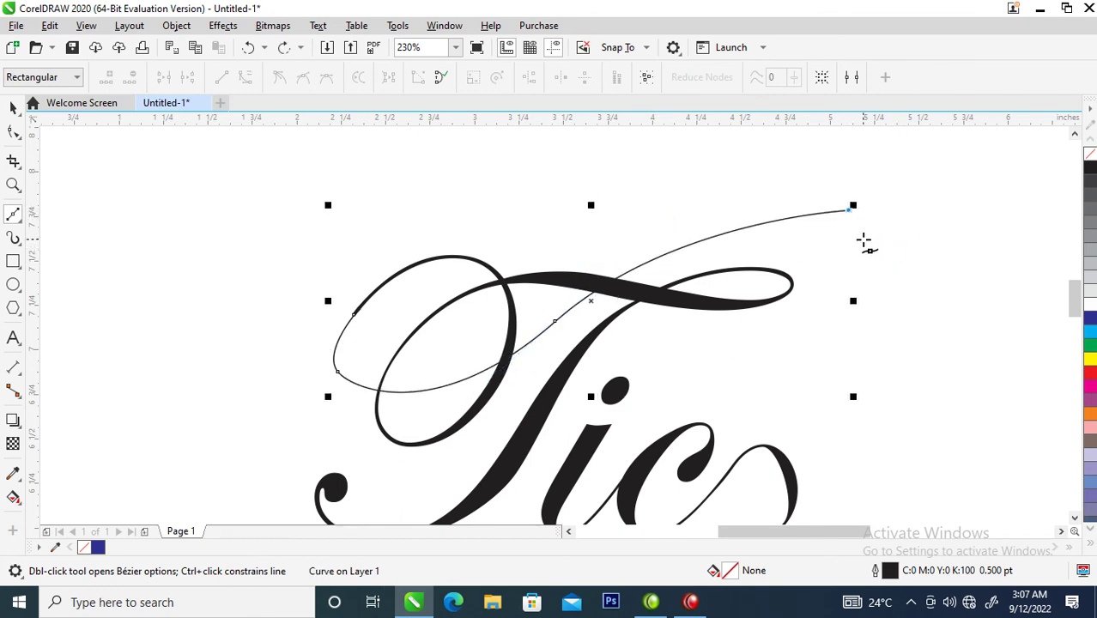
{"action": "key", "text": "ctrl+z"}
- Continue the flourish to the upper right, curl it into a loop, and finish with a rightward tail
{"action": "left_click_drag", "start_coordinate": [804, 210], "coordinate": [901, 247]}
{"action": "left_click_drag", "start_coordinate": [822, 388], "coordinate": [755, 408]}
{"action": "left_click_drag", "start_coordinate": [790, 325], "coordinate": [861, 292]}
{"action": "left_click", "coordinate": [979, 290]}
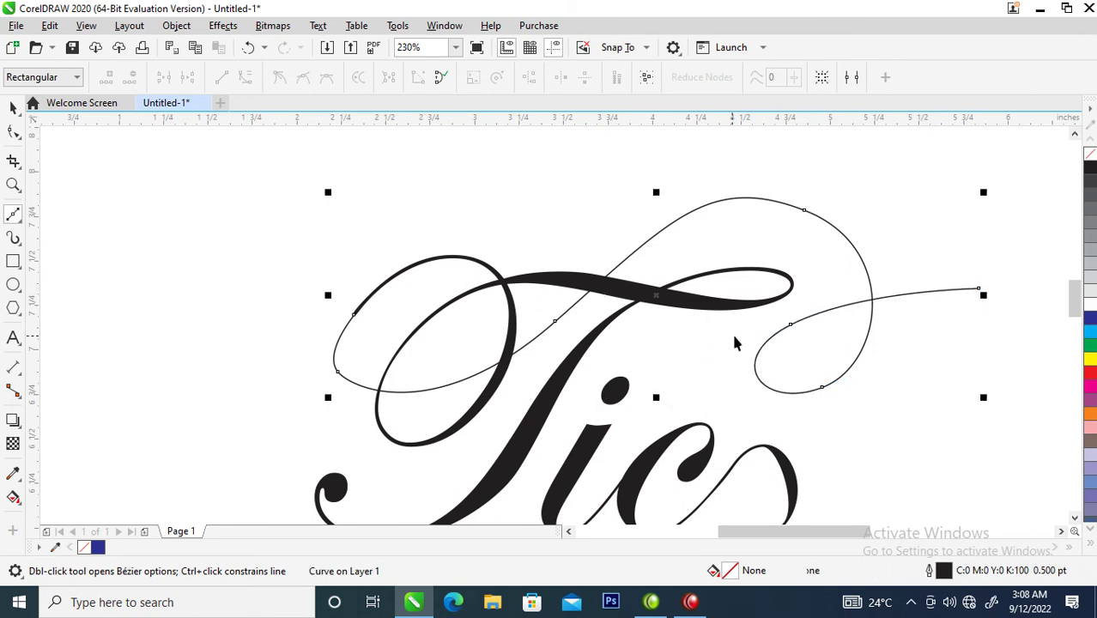
{"action": "key", "text": "space"}
{"action": "scroll", "coordinate": [710, 343], "scroll_direction": "down", "scroll_amount": 3}
{"action": "key", "text": "z"}
{"action": "left_click_drag", "start_coordinate": [532, 254], "coordinate": [837, 419]}
{"action": "left_click_drag", "start_coordinate": [342, 202], "coordinate": [816, 415]}
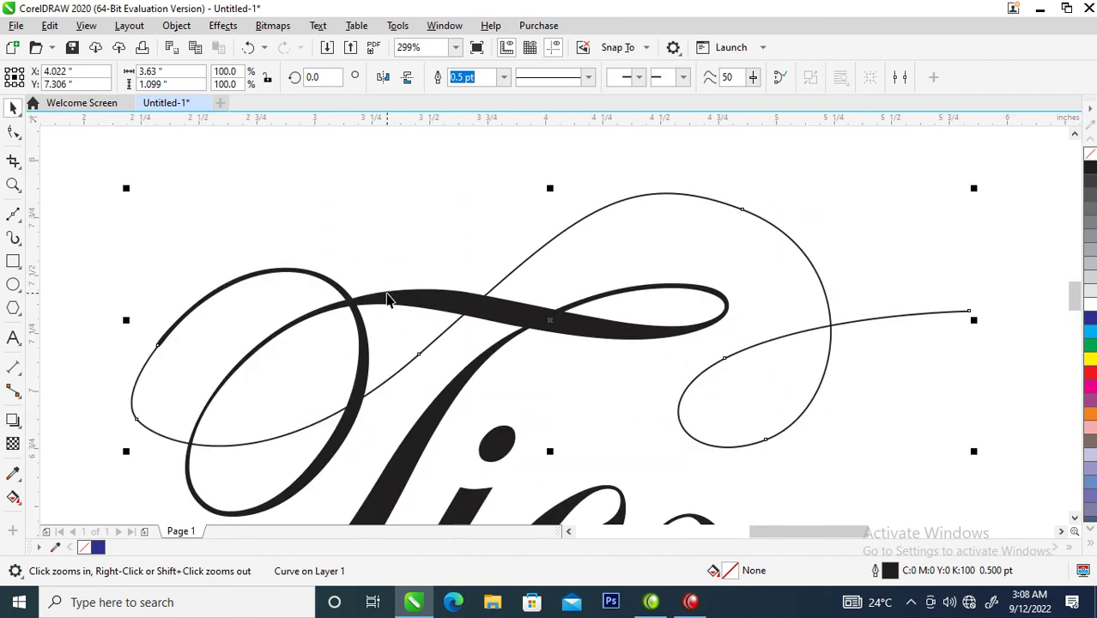
- Set the flourish's Outline Pen width to 1 pt
{"action": "key", "text": "F12"}
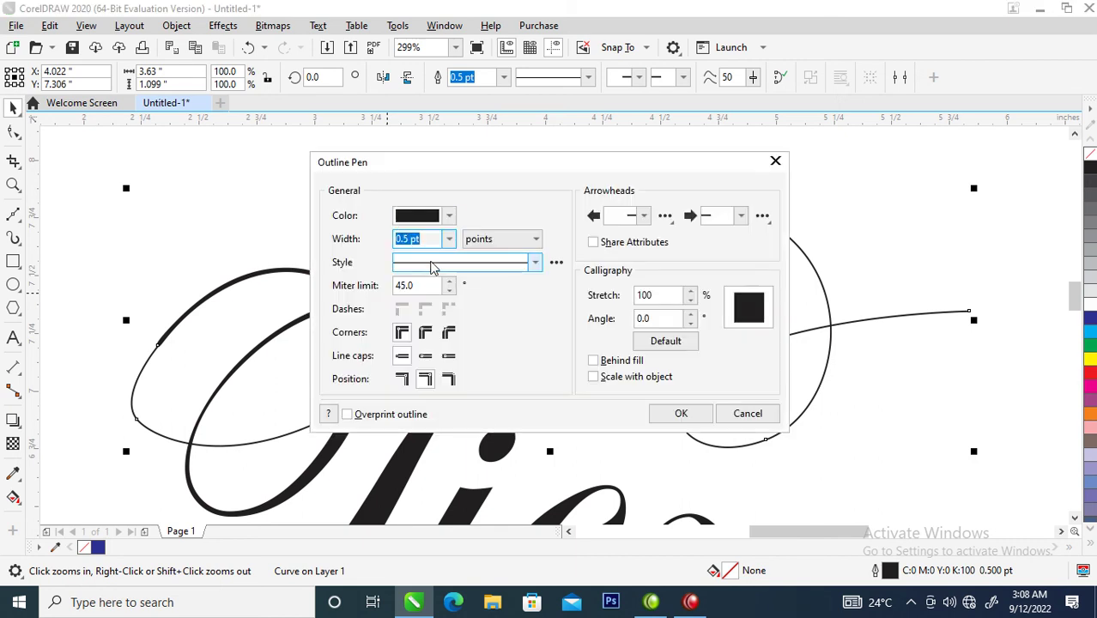
{"action": "type", "text": "1"}
{"action": "key", "text": "Return"}
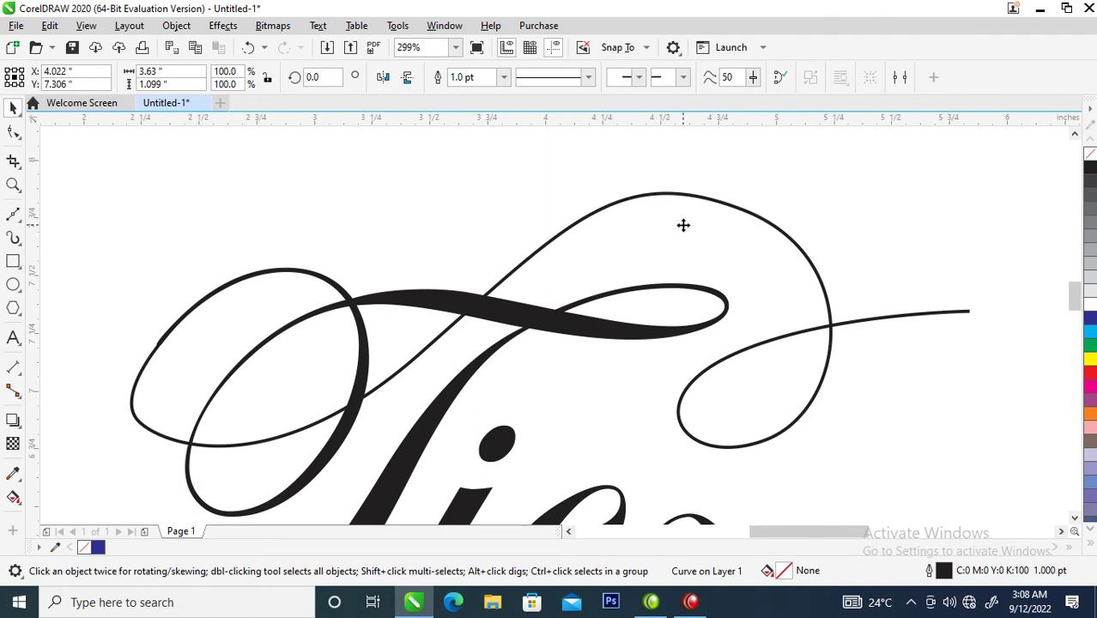
{"action": "key", "text": "F5"}
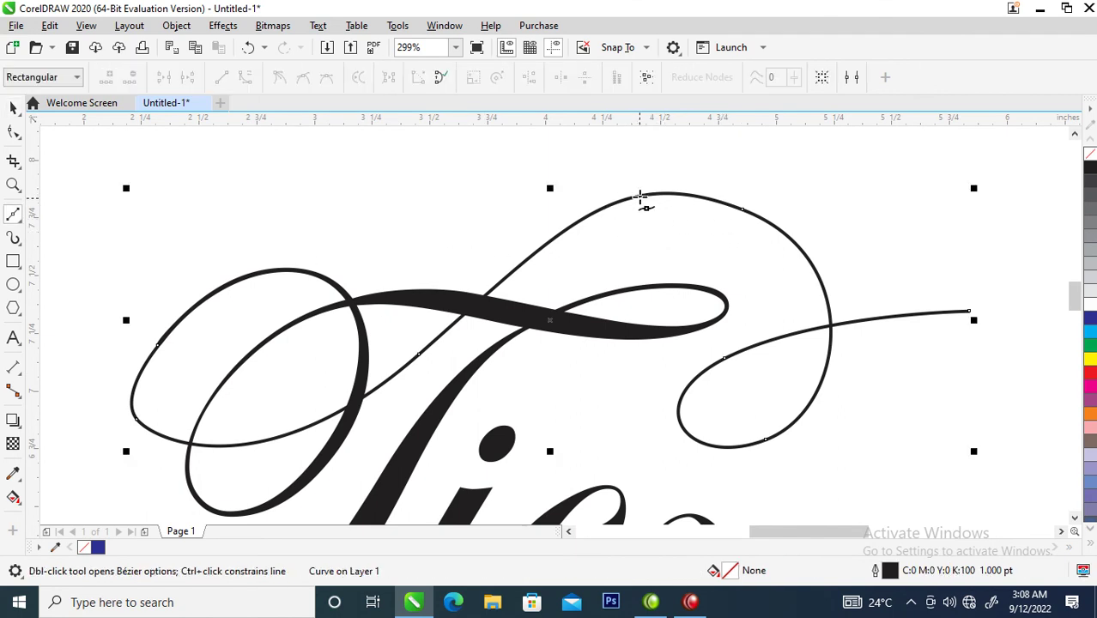
- Add and remove nodes at the swirl's top-right and lower-left bends, restoring a wrongly deleted middle node
{"action": "left_click", "coordinate": [13, 130]}
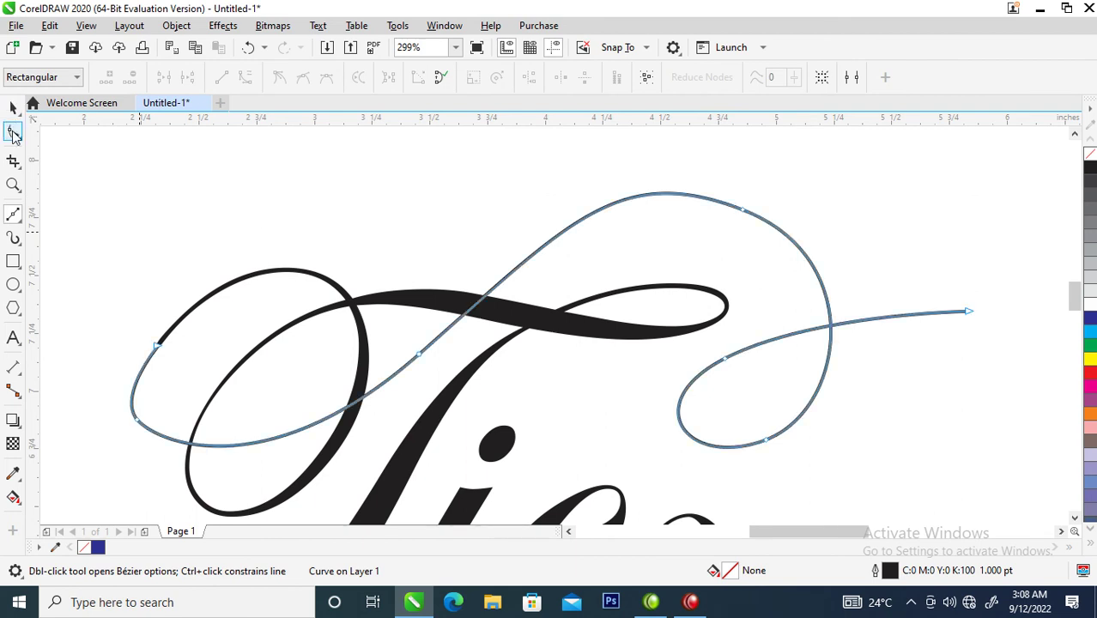
{"action": "double_click", "coordinate": [572, 227]}
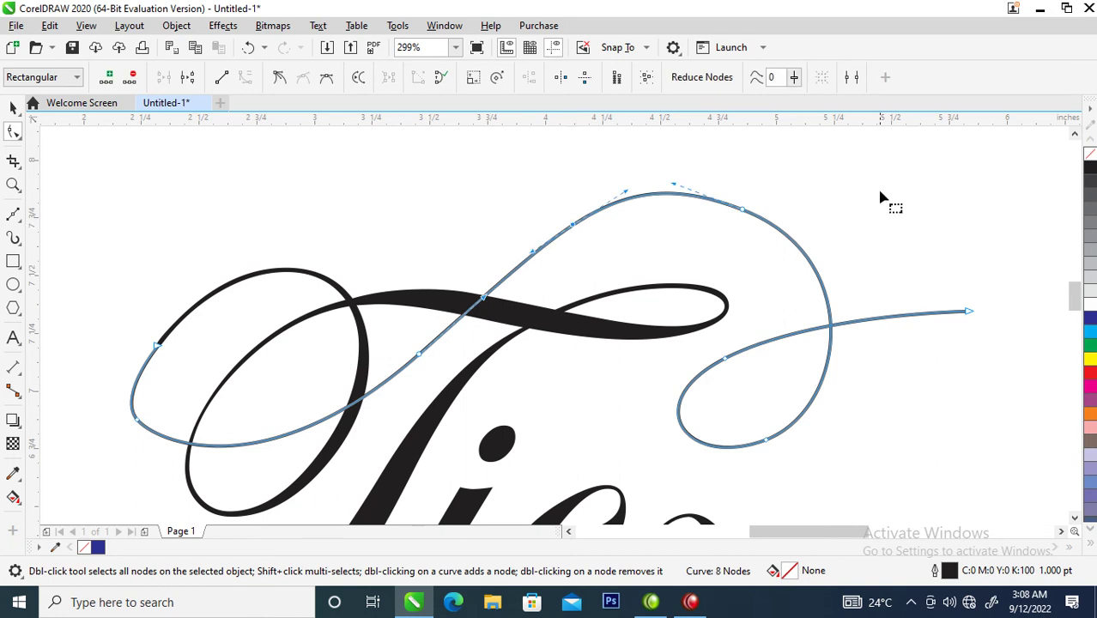
{"action": "double_click", "coordinate": [743, 212]}
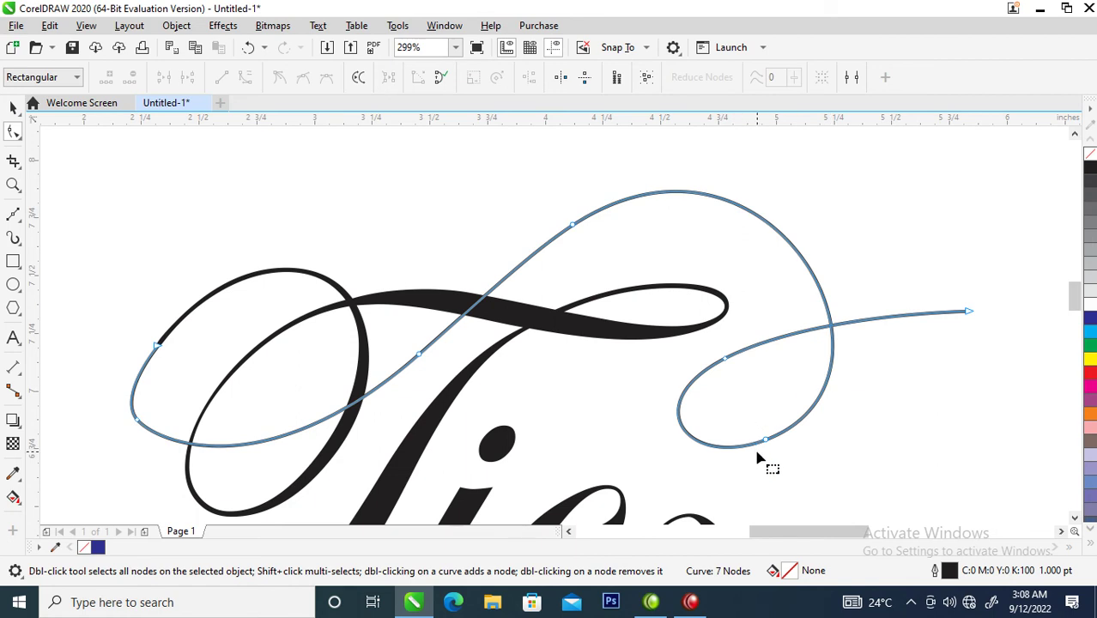
{"action": "double_click", "coordinate": [140, 378]}
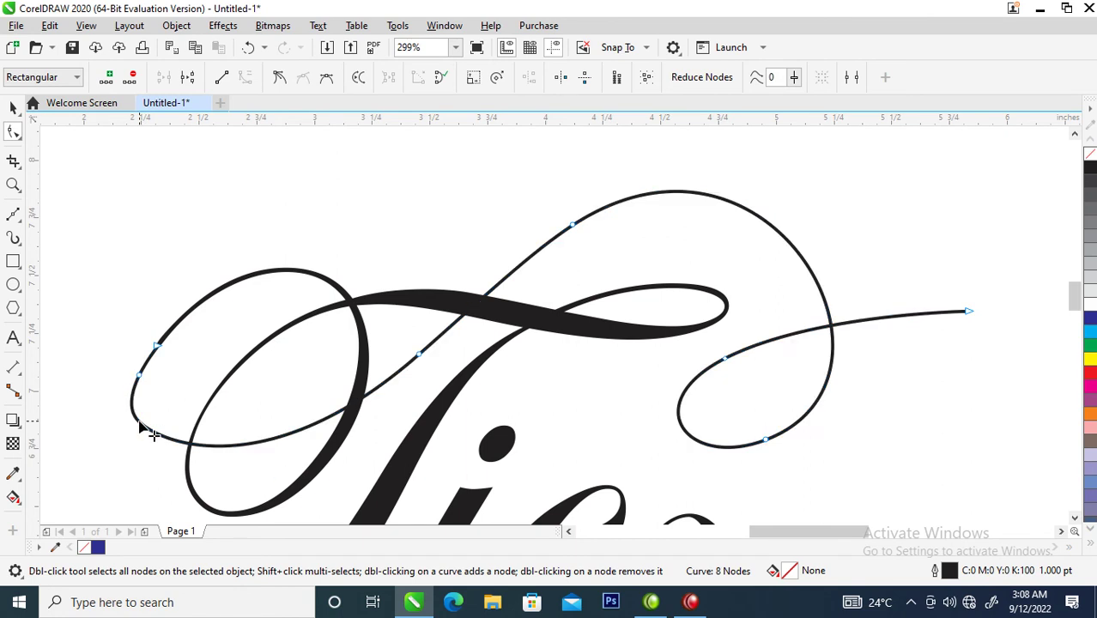
{"action": "double_click", "coordinate": [140, 424]}
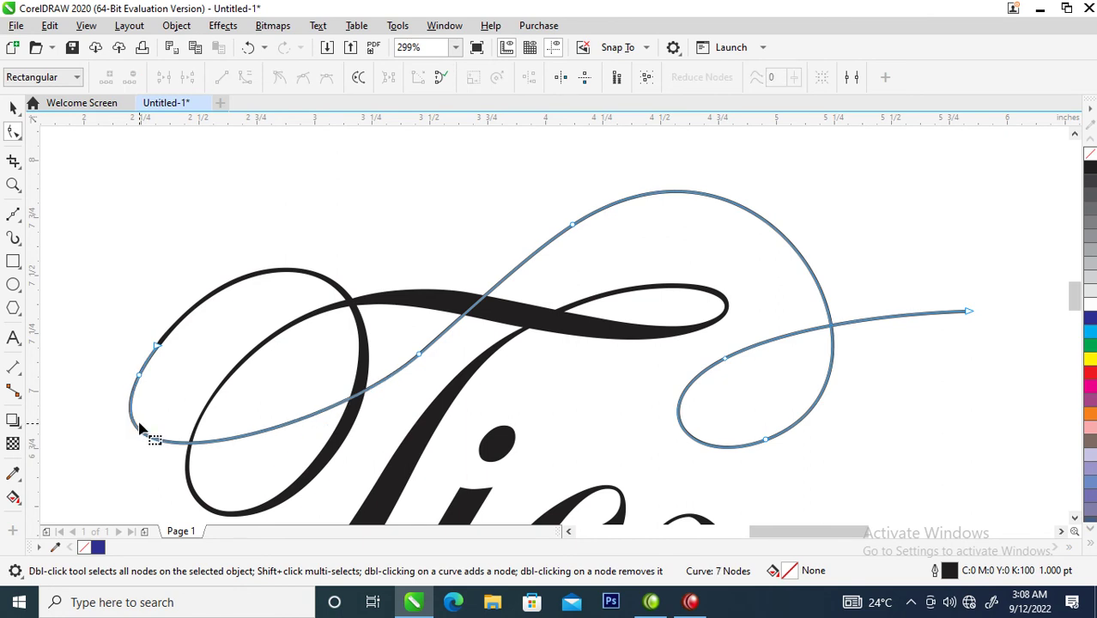
{"action": "double_click", "coordinate": [418, 357]}
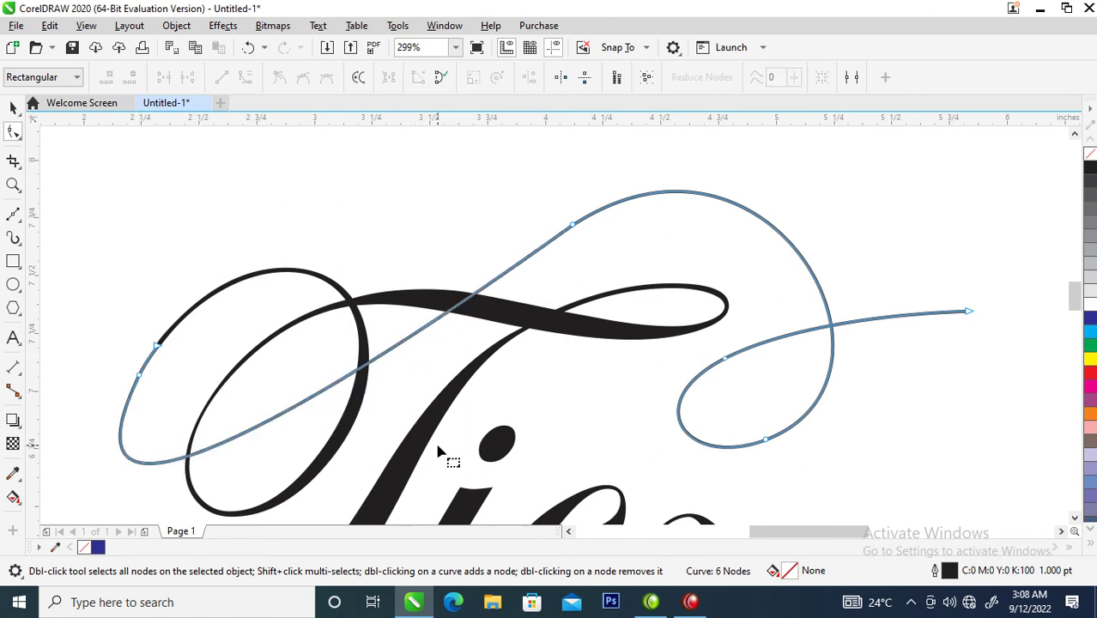
{"action": "key", "text": "ctrl+z"}
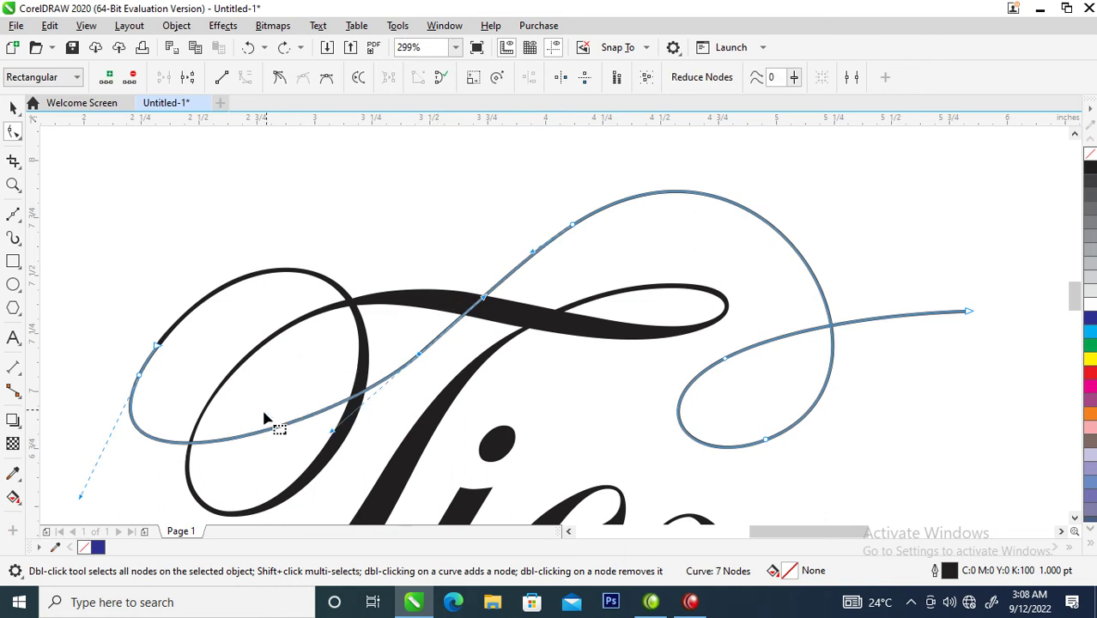
- Refine the swirl's lower-left and top-right nodes until the curve flows smoothly with 7 nodes
{"action": "double_click", "coordinate": [285, 429]}
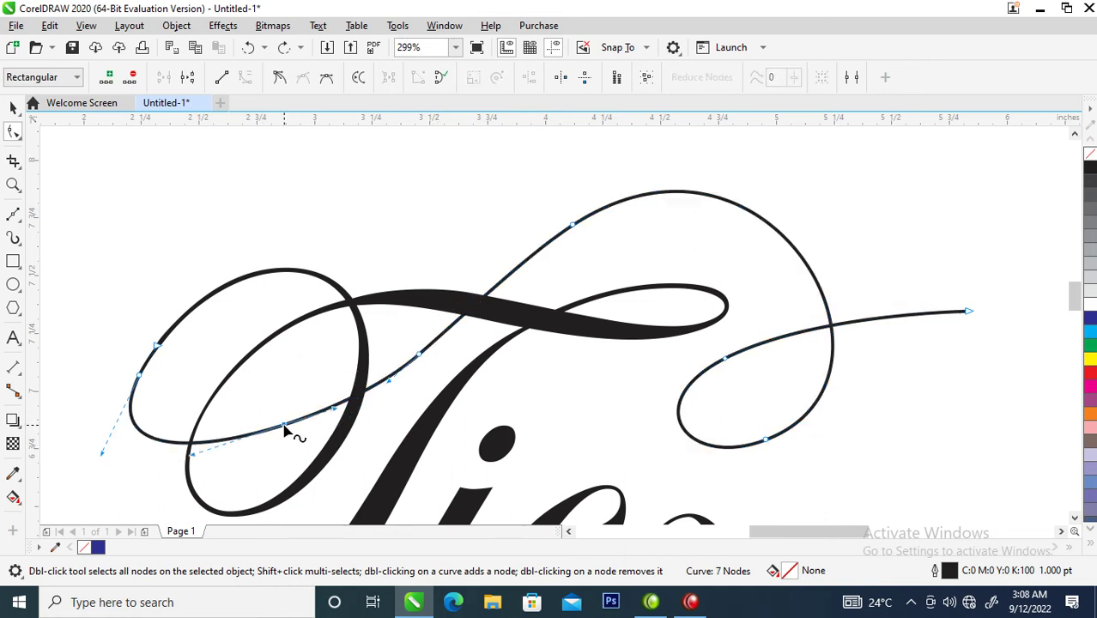
{"action": "double_click", "coordinate": [420, 359]}
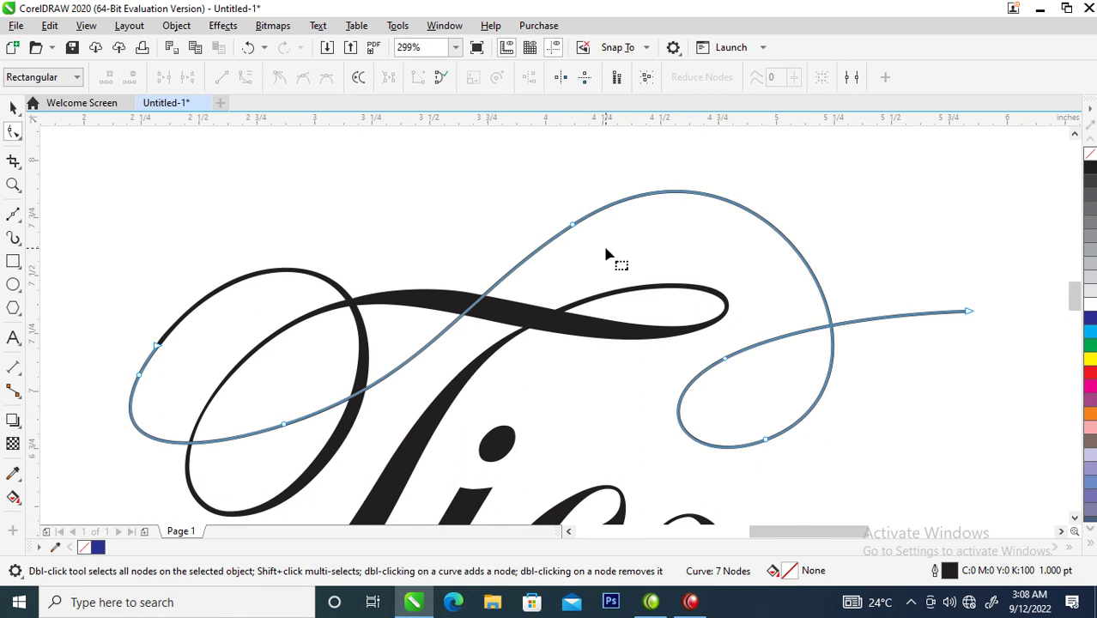
{"action": "double_click", "coordinate": [721, 199]}
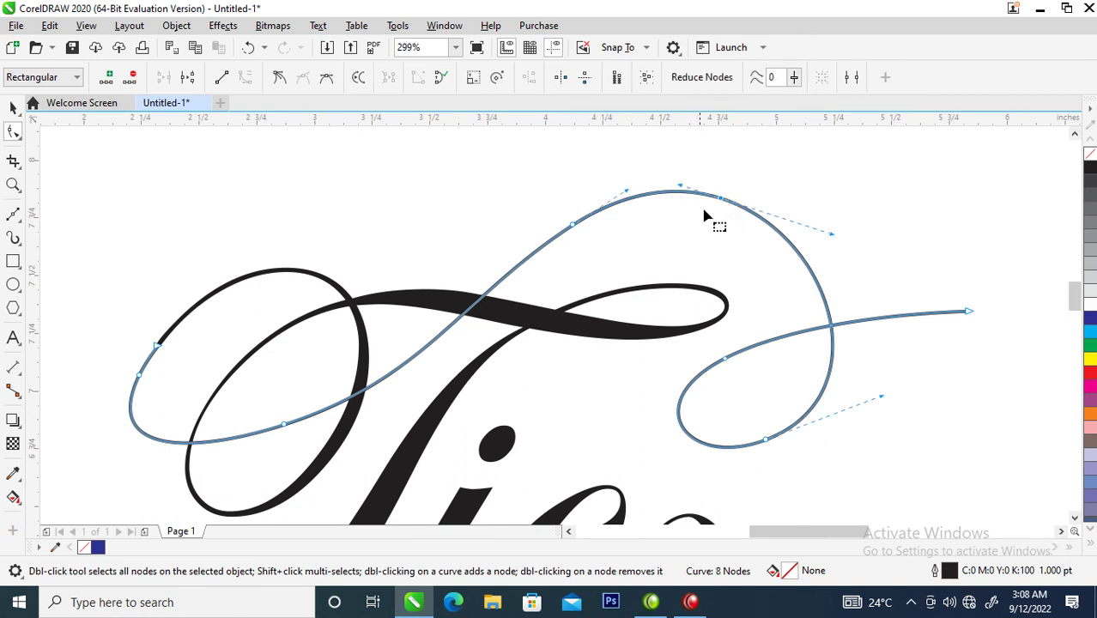
{"action": "left_click", "coordinate": [575, 228]}
{"action": "double_click", "coordinate": [575, 228]}
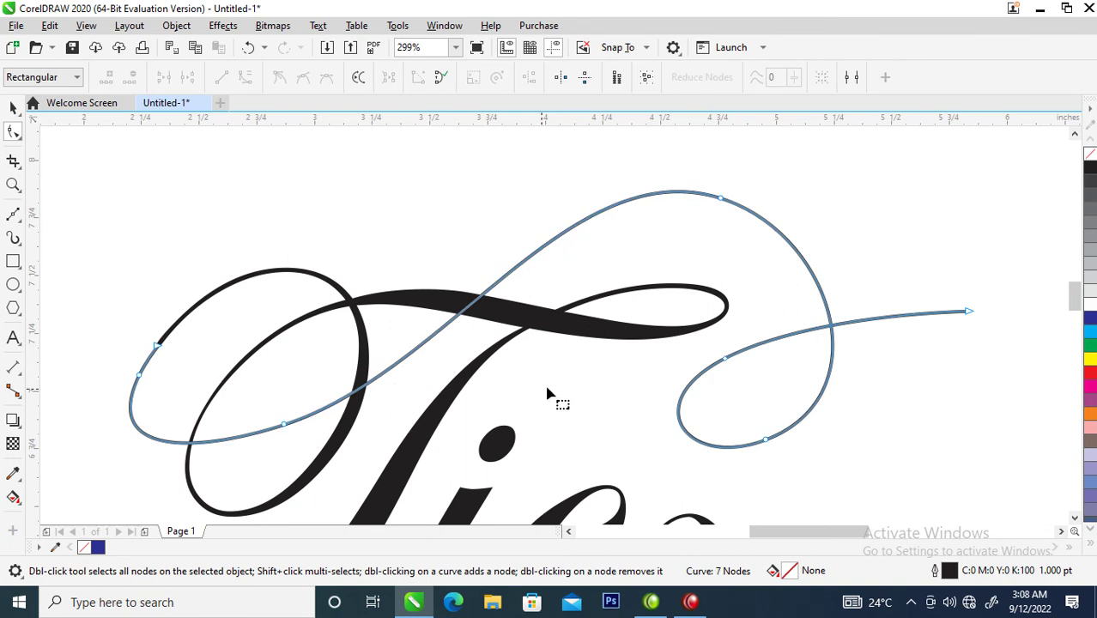
{"action": "key", "text": "space"}
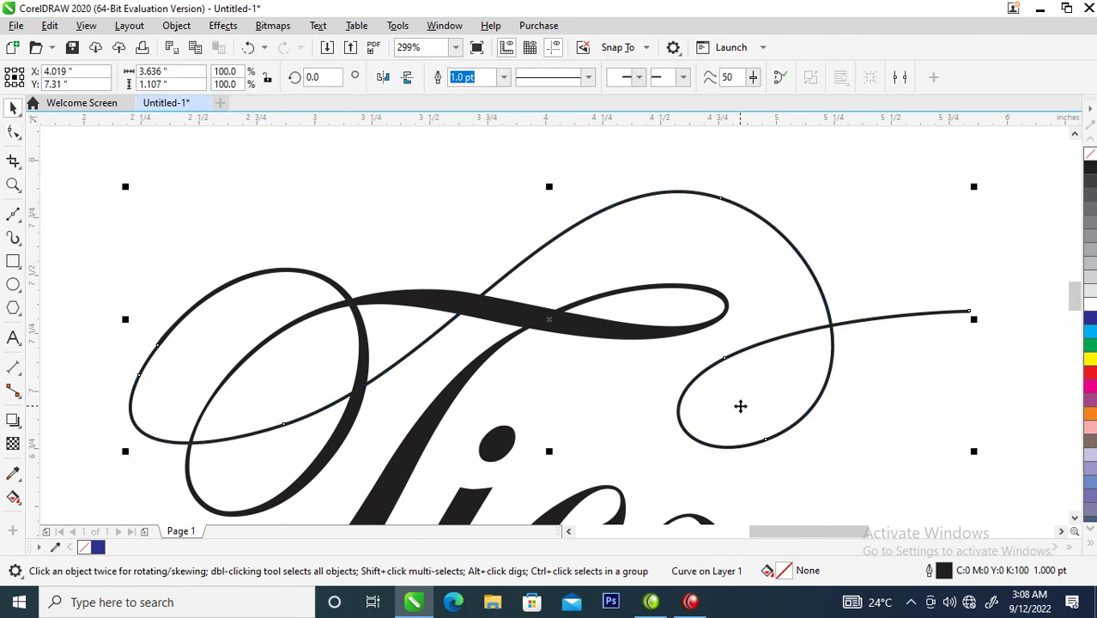
- Apply Object > Convert Outline to Object to the swirl curve
{"action": "left_click", "coordinate": [178, 26]}
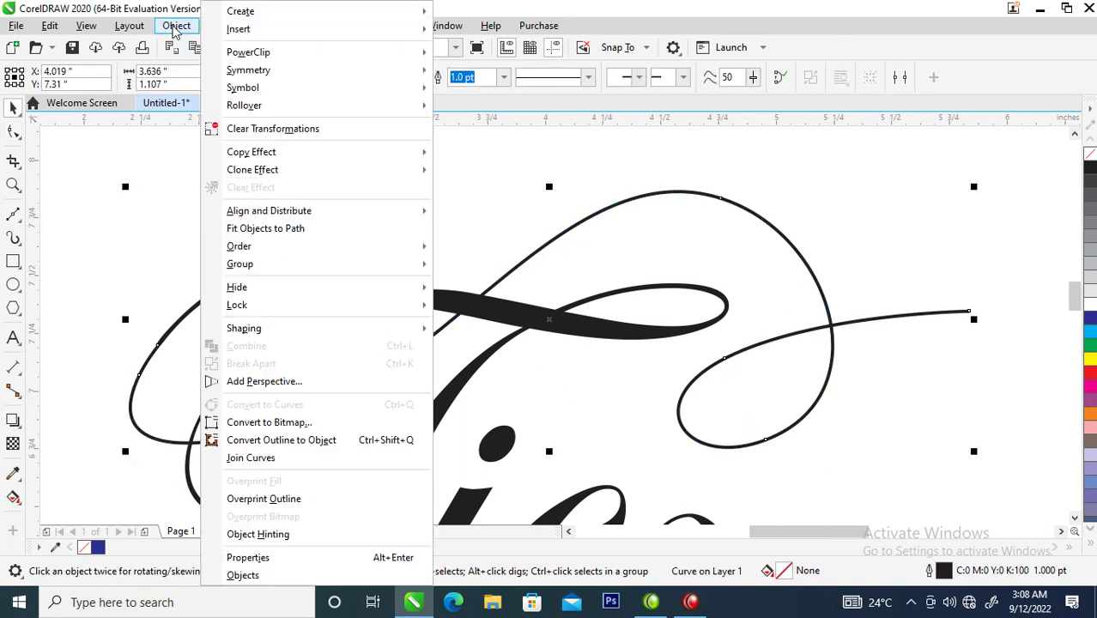
{"action": "left_click", "coordinate": [257, 441]}
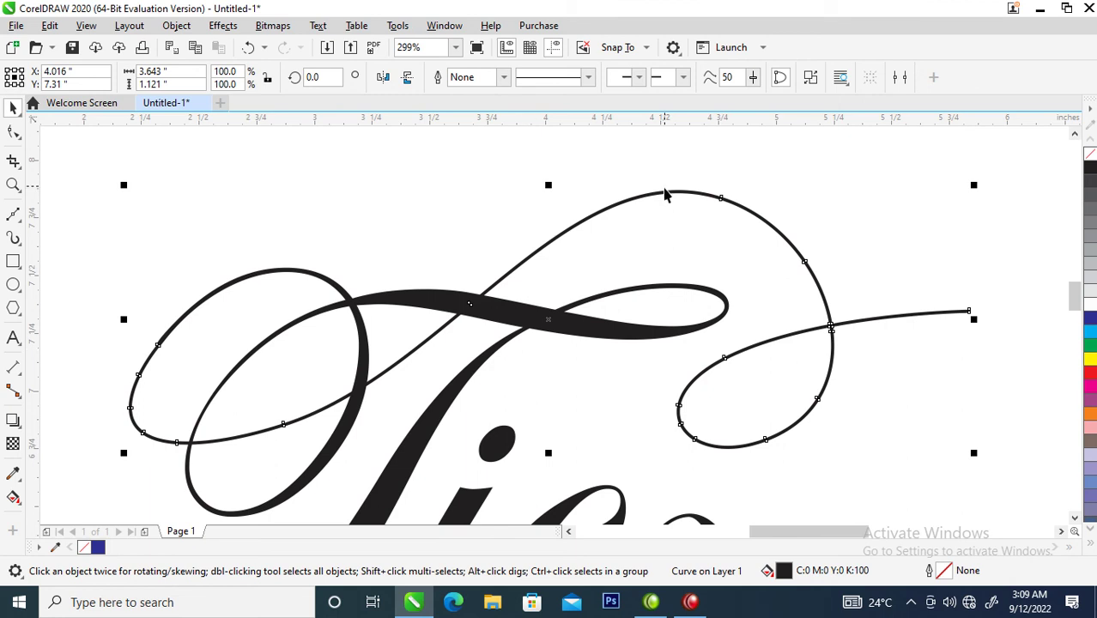
- Drag the swirl's top arc and lower-left sweep wider and remove an extra node, leaving 35 nodes
{"action": "left_click", "coordinate": [720, 197]}
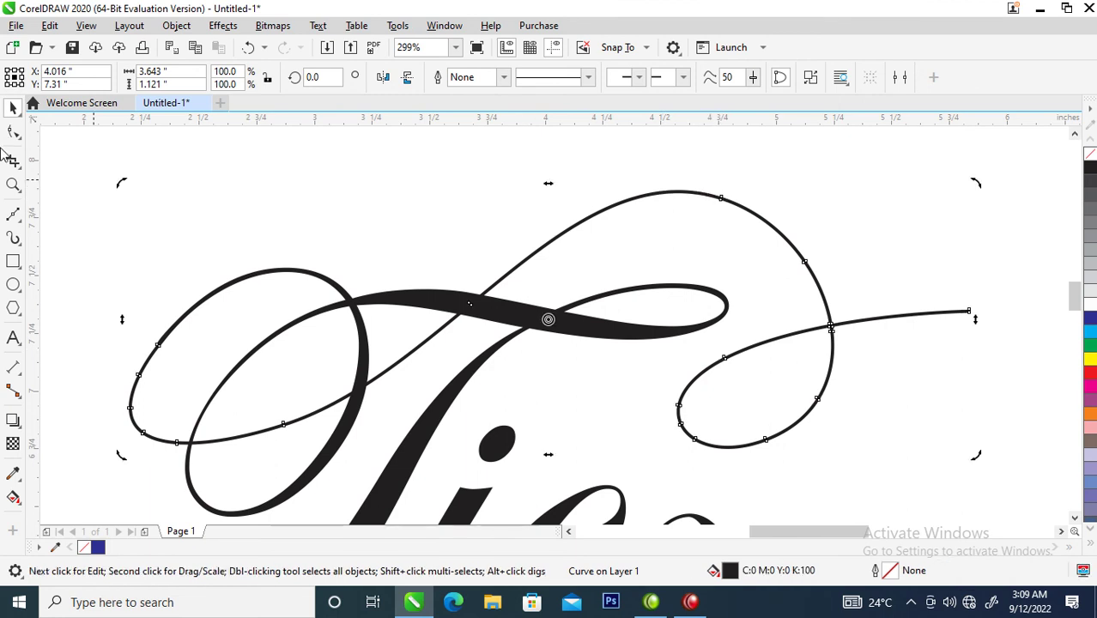
{"action": "left_click", "coordinate": [13, 130]}
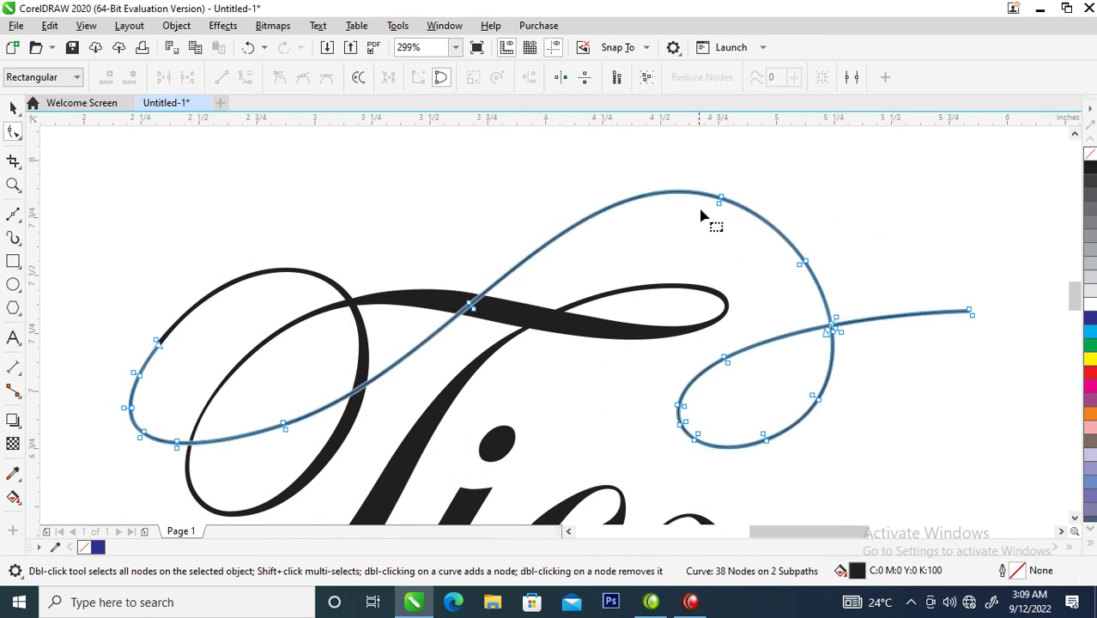
{"action": "left_click_drag", "start_coordinate": [720, 208], "coordinate": [717, 237]}
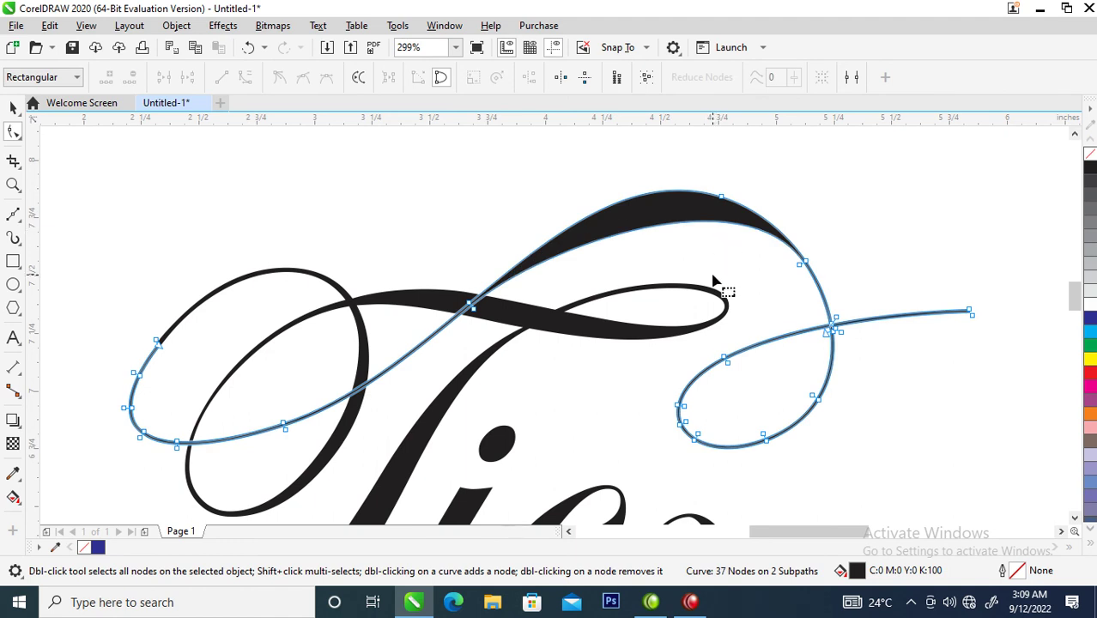
{"action": "key", "text": "space"}
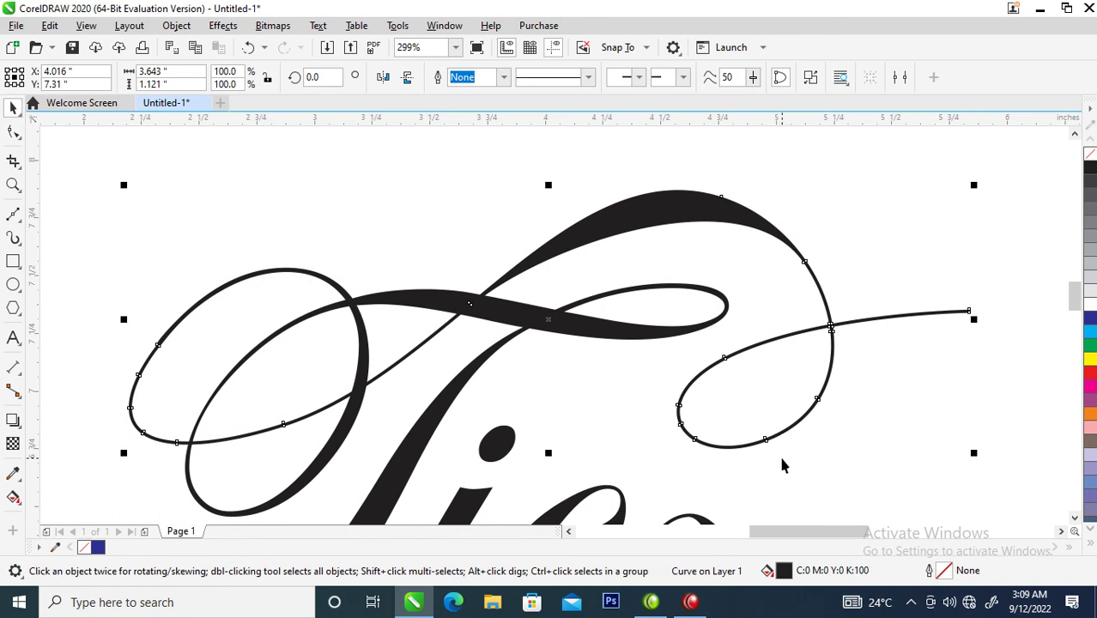
{"action": "key", "text": "space"}
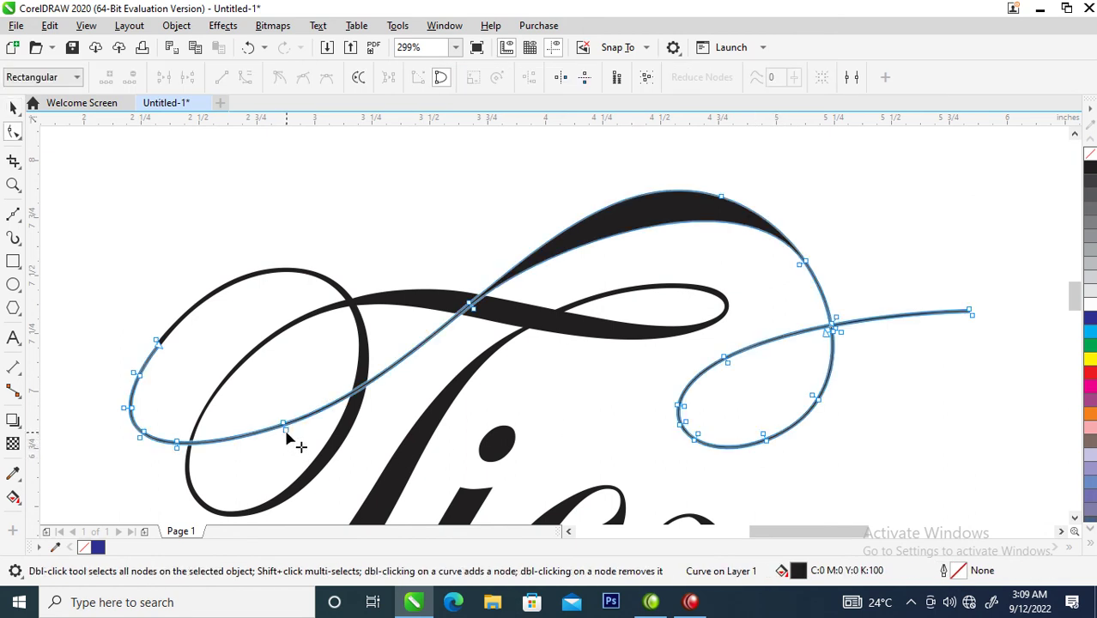
{"action": "left_click_drag", "start_coordinate": [287, 434], "coordinate": [294, 457]}
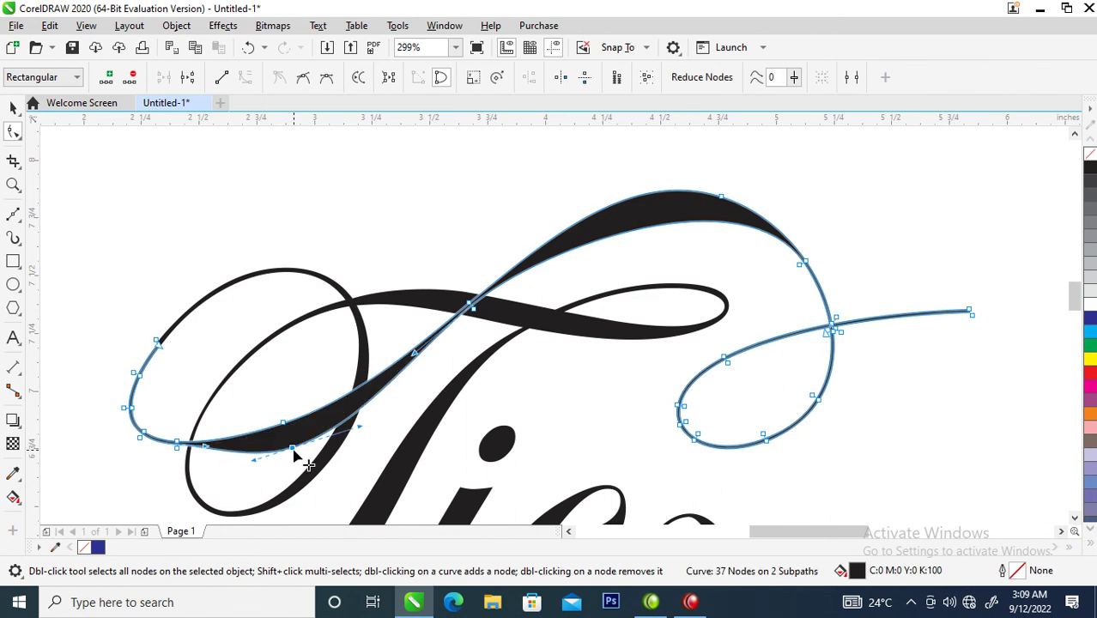
{"action": "double_click", "coordinate": [179, 453]}
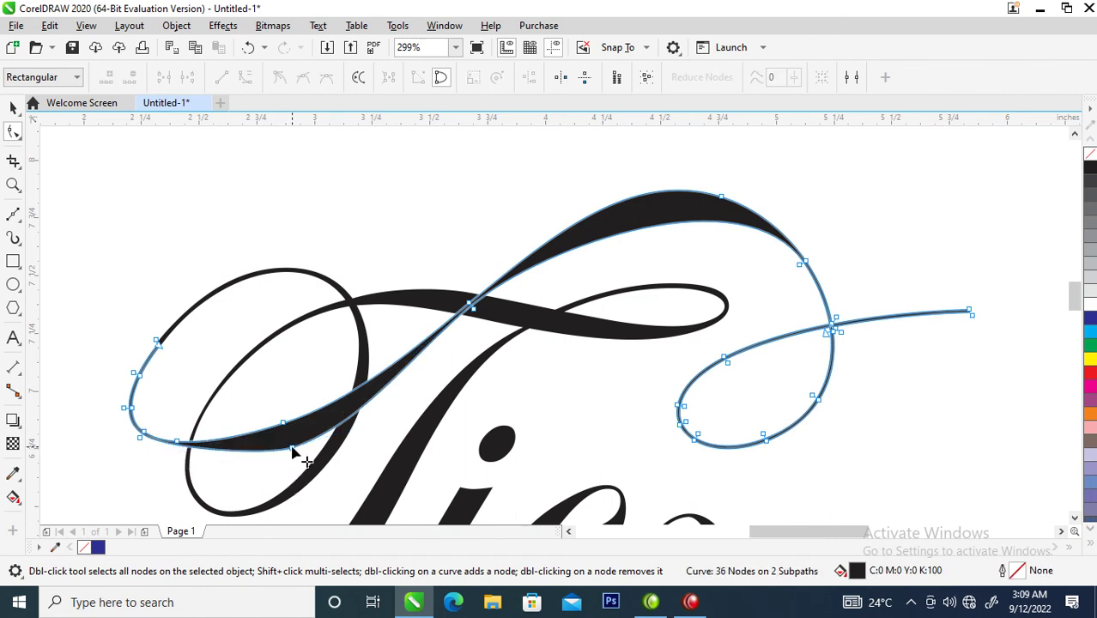
{"action": "left_click_drag", "start_coordinate": [293, 449], "coordinate": [292, 452]}
{"action": "key", "text": "space"}
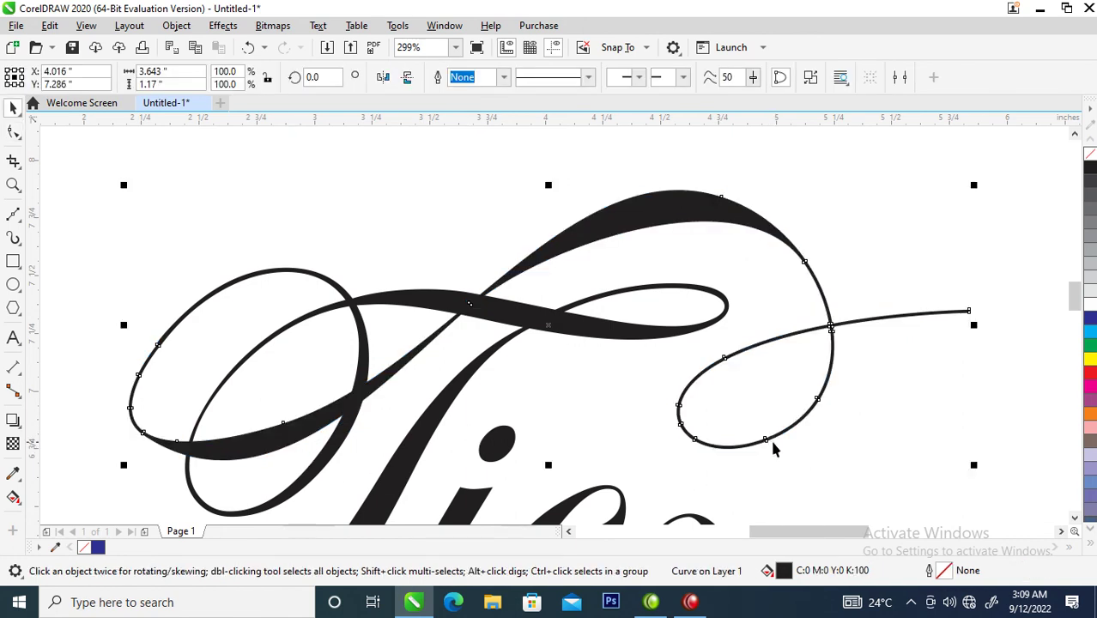
- Delete the right loop's side node and drag its bottom segment down to thicken it
{"action": "key", "text": "space"}
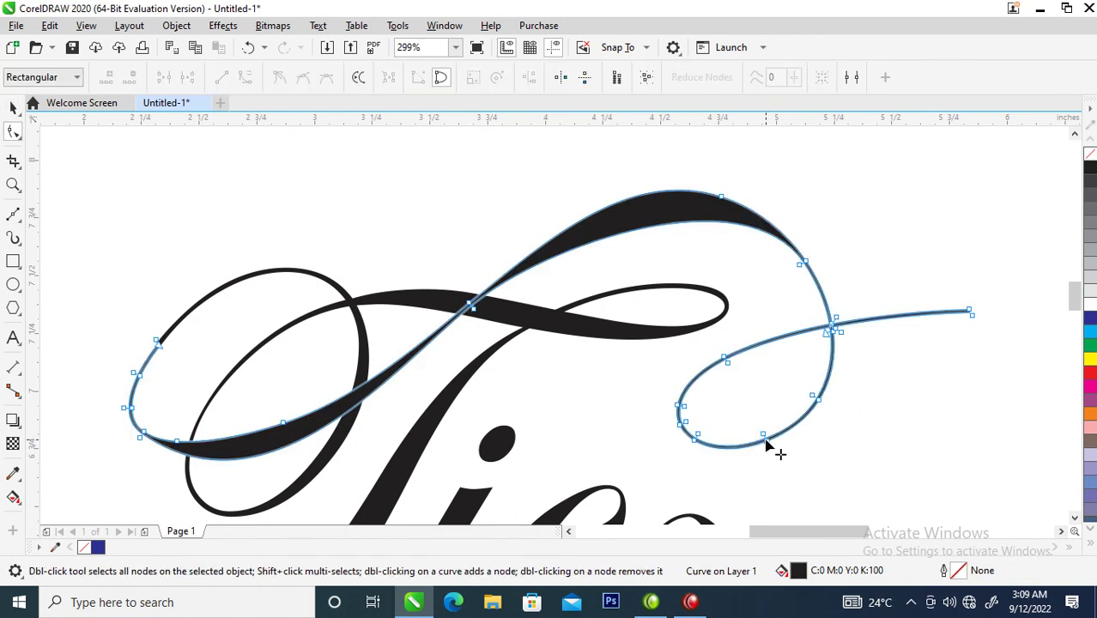
{"action": "left_click", "coordinate": [814, 399]}
{"action": "left_click", "coordinate": [783, 402]}
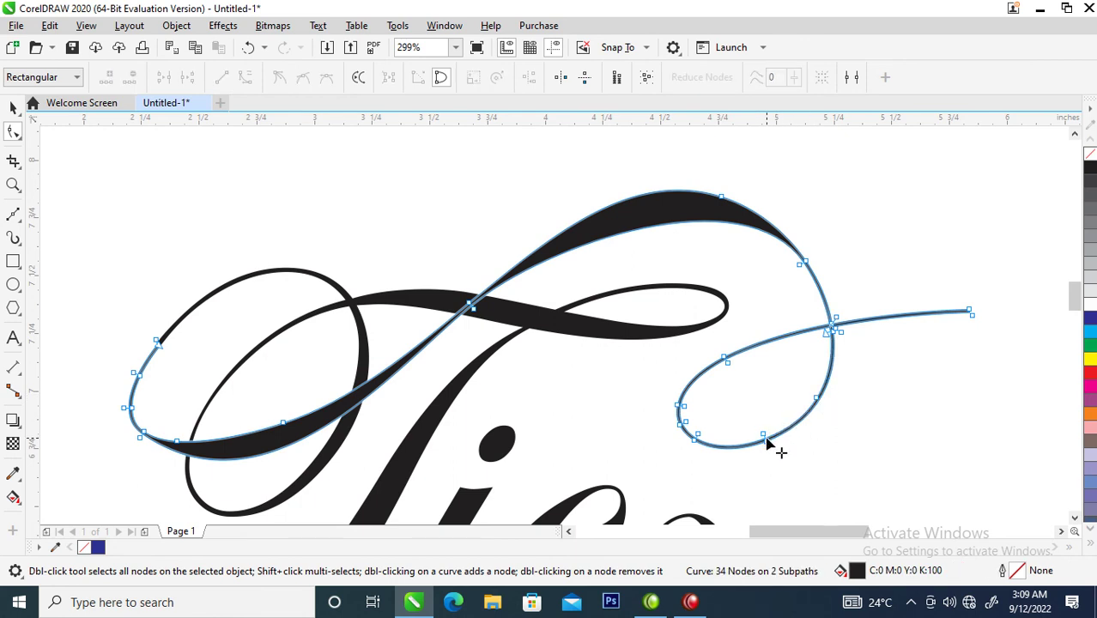
{"action": "left_click", "coordinate": [820, 401]}
{"action": "key", "text": "Delete"}
{"action": "left_click_drag", "start_coordinate": [768, 444], "coordinate": [762, 420]}
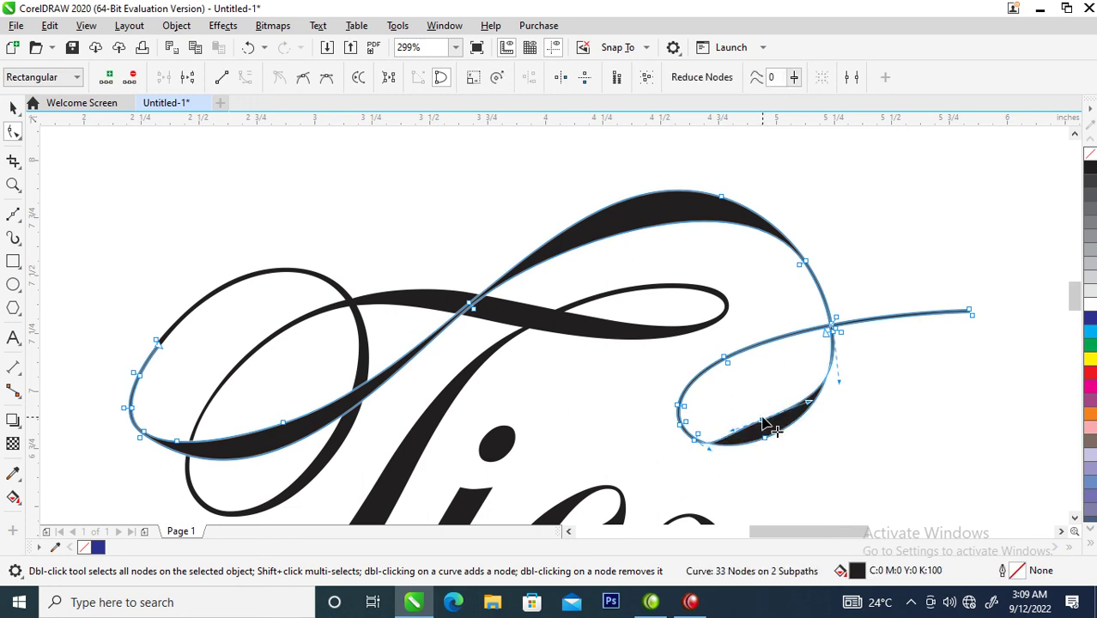
{"action": "key", "text": "Delete"}
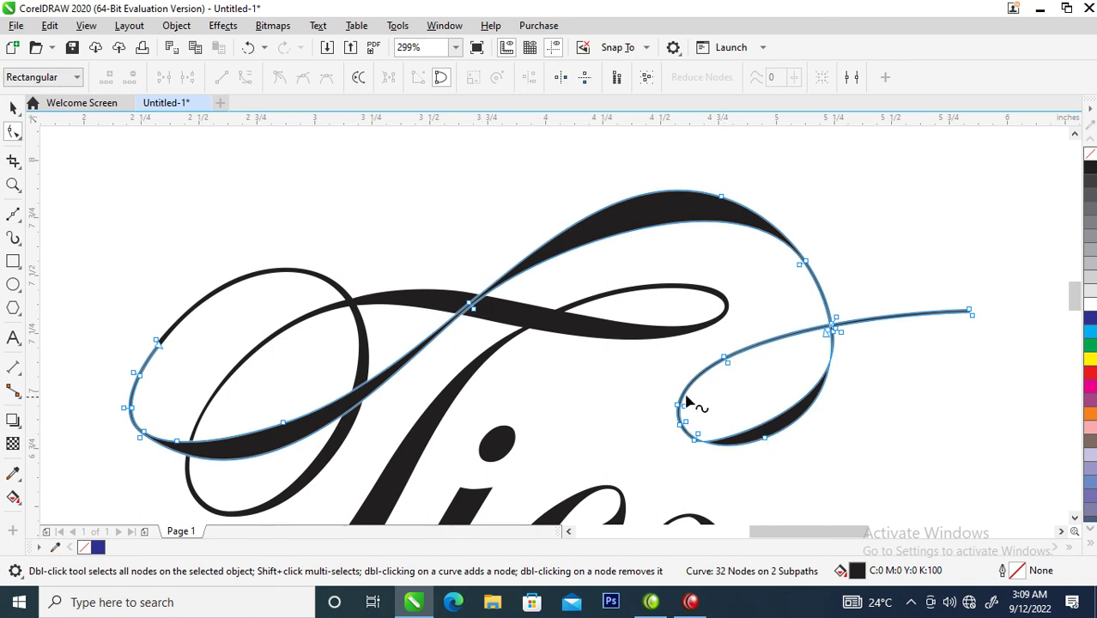
- Shape the loop's taper and remove its surplus nodes, trimming the swirl to 30 nodes
{"action": "left_click_drag", "start_coordinate": [726, 365], "coordinate": [732, 383]}
{"action": "double_click", "coordinate": [730, 374]}
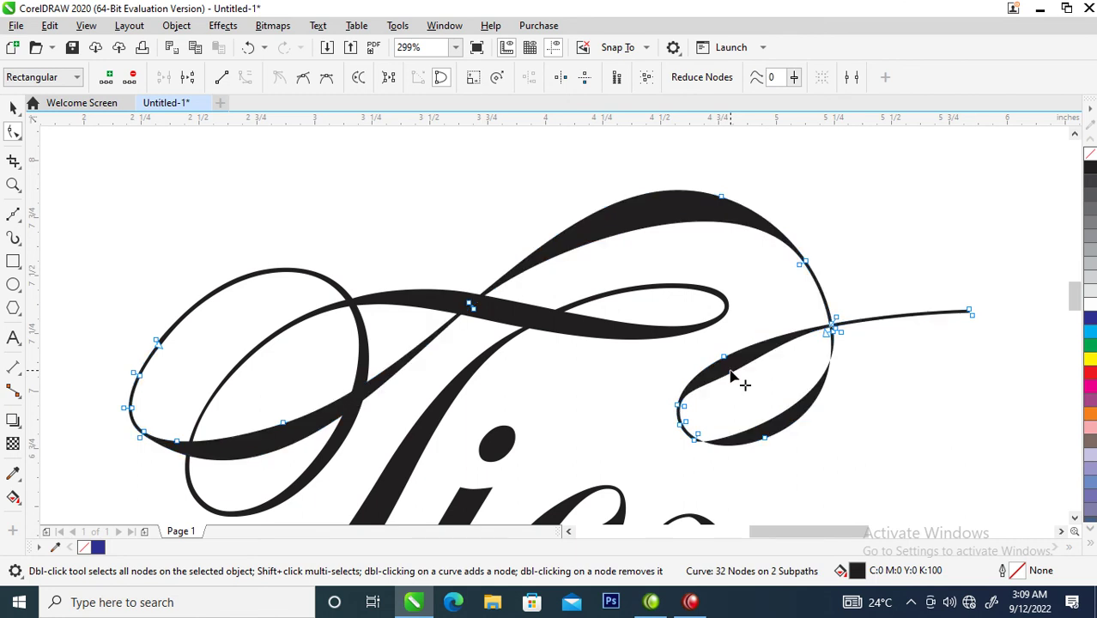
{"action": "double_click", "coordinate": [682, 407]}
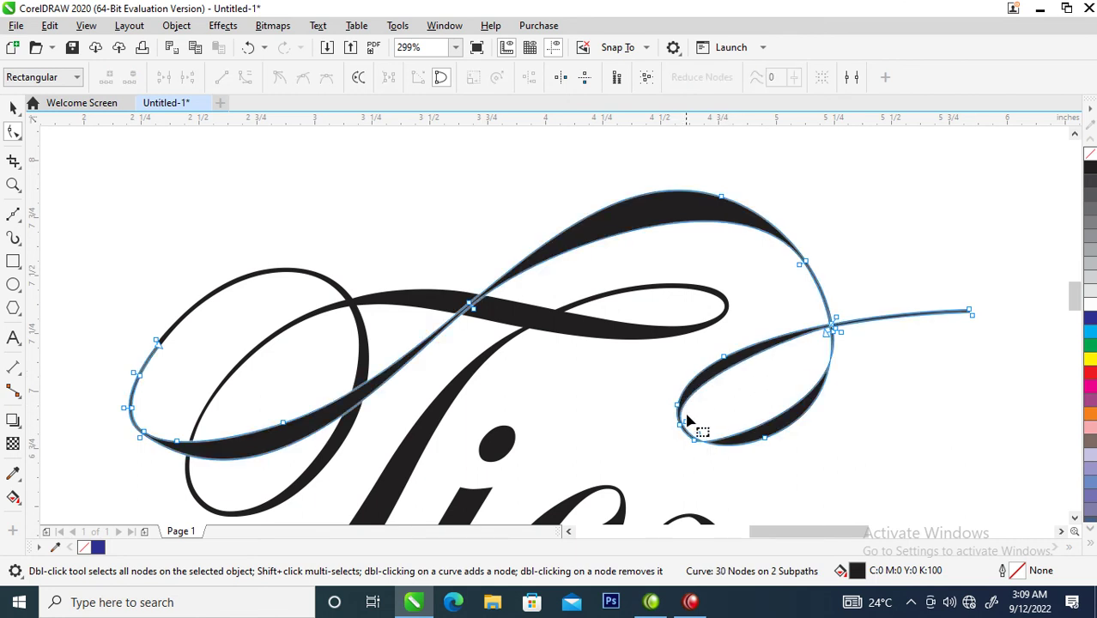
{"action": "key", "text": "space"}
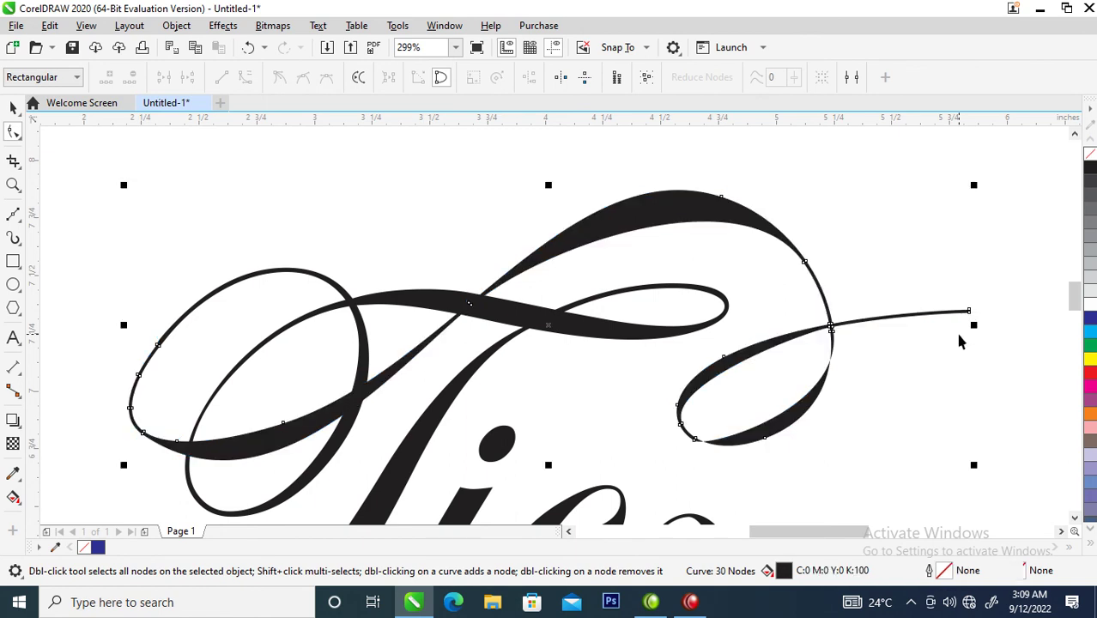
{"action": "key", "text": "z"}
{"action": "left_click_drag", "start_coordinate": [575, 349], "coordinate": [820, 459]}
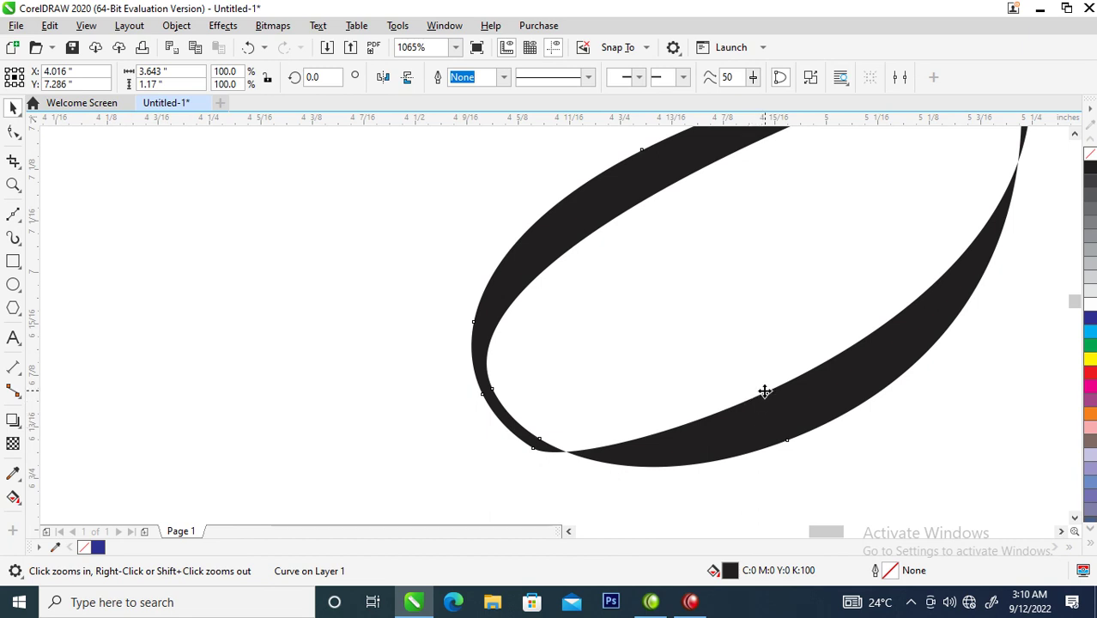
- Bulge the right loop's outer edge outward, keeping the swirl in place above the word
{"action": "key", "text": "F10"}
{"action": "left_click_drag", "start_coordinate": [797, 384], "coordinate": [861, 443]}
{"action": "key", "text": "space"}
{"action": "key", "text": "F4"}
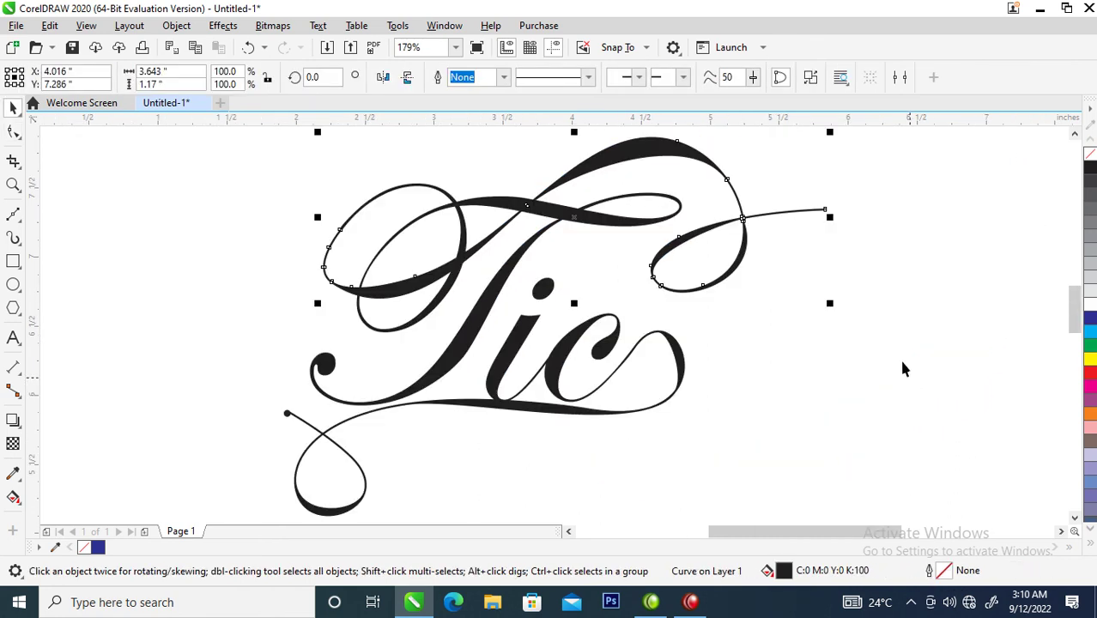
{"action": "scroll", "coordinate": [721, 210], "scroll_direction": "down", "scroll_amount": 3}
{"action": "left_click_drag", "start_coordinate": [641, 212], "coordinate": [683, 234]}
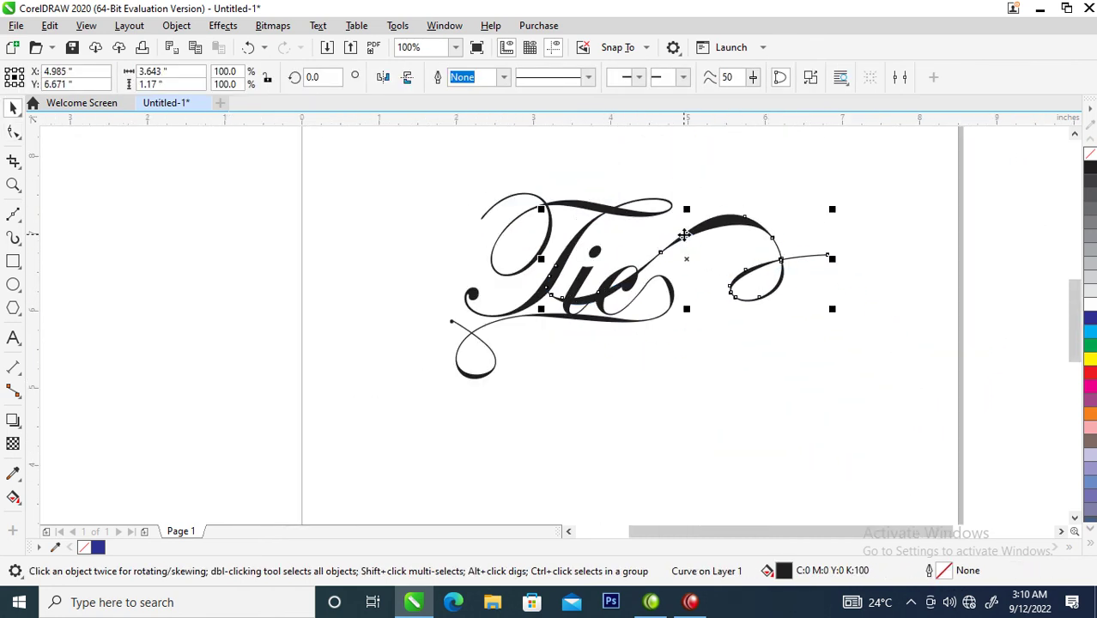
{"action": "key", "text": "ctrl+a"}
{"action": "key", "text": "ctrl+z"}
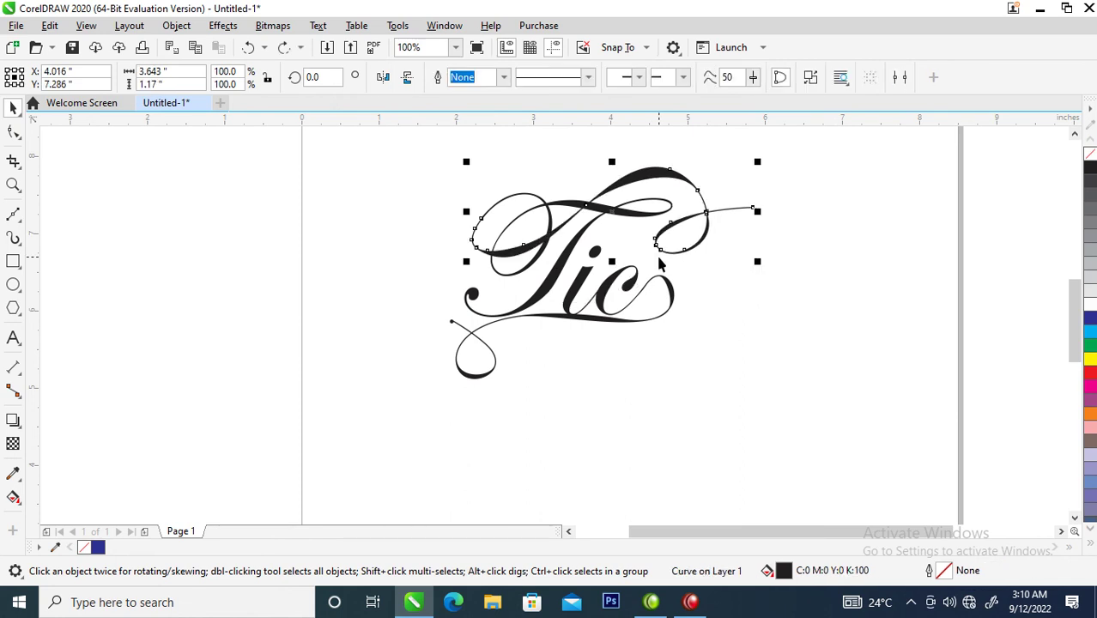
- Convert the flourish to an editable curve with Ctrl+Q, viewing its right loop up close
{"action": "key", "text": "z"}
{"action": "left_click_drag", "start_coordinate": [589, 172], "coordinate": [745, 265]}
{"action": "key", "text": "F10"}
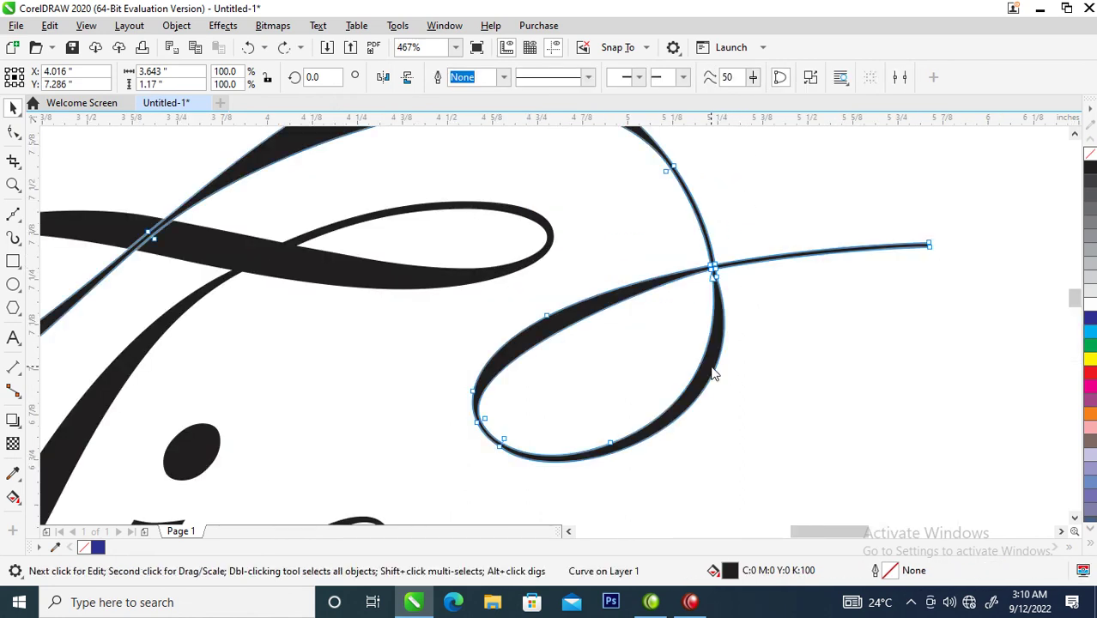
{"action": "key", "text": "ctrl+q"}
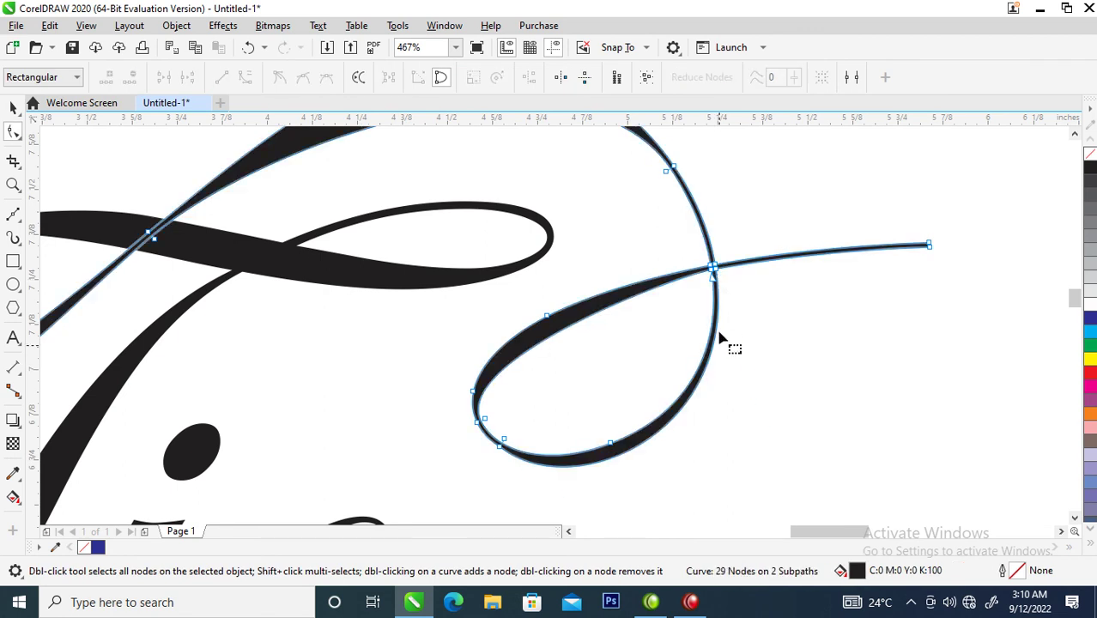
{"action": "key", "text": "space"}
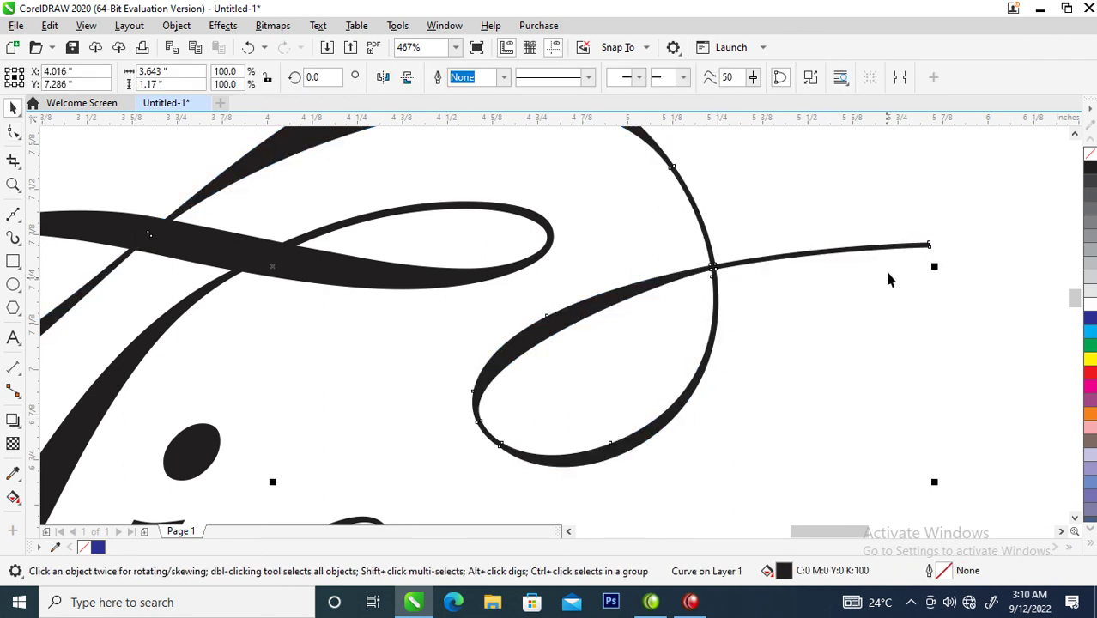
{"action": "scroll", "coordinate": [884, 267], "scroll_direction": "down", "scroll_amount": 2}
- Draw a tiny black-filled circle at the flourish's thin right end
{"action": "key", "text": "z"}
{"action": "left_click_drag", "start_coordinate": [972, 325], "coordinate": [973, 326]}
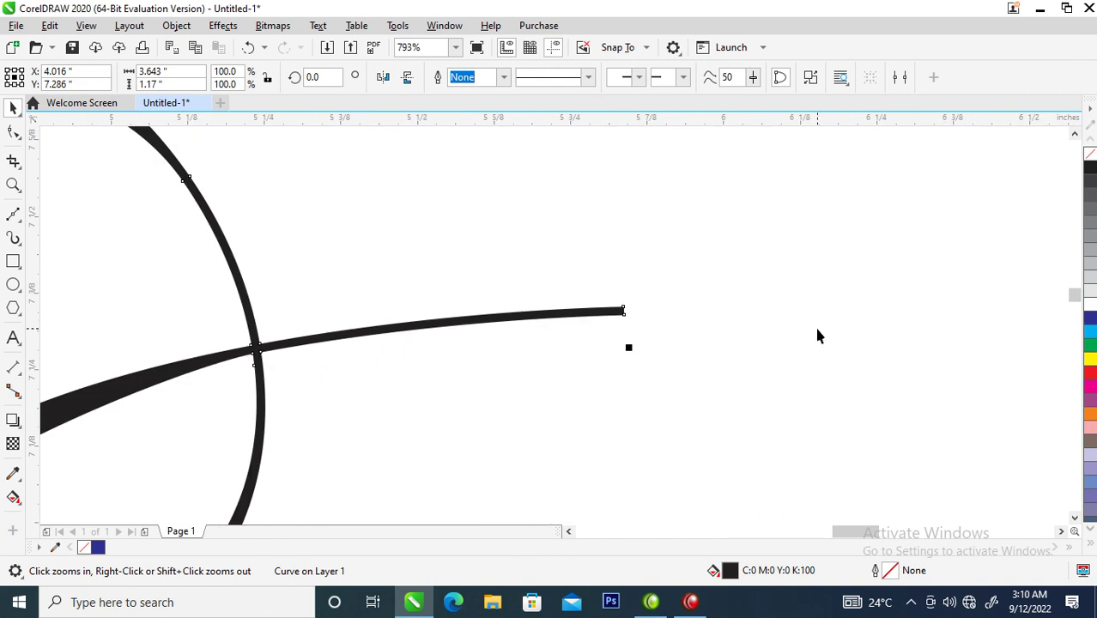
{"action": "left_click", "coordinate": [13, 284]}
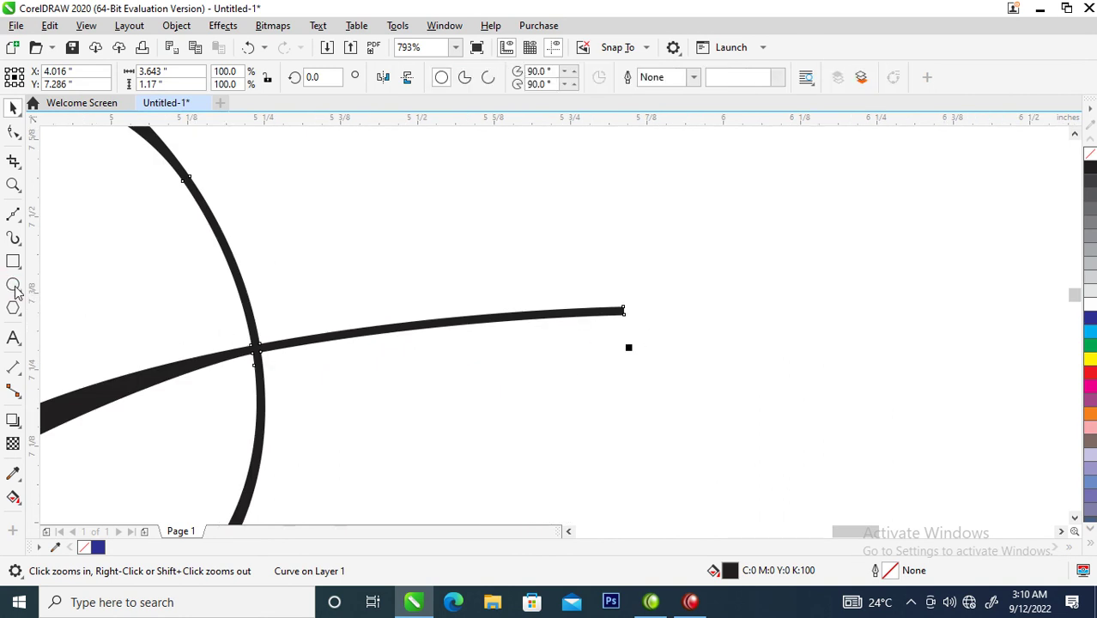
{"action": "left_click_drag", "start_coordinate": [603, 306], "coordinate": [646, 347]}
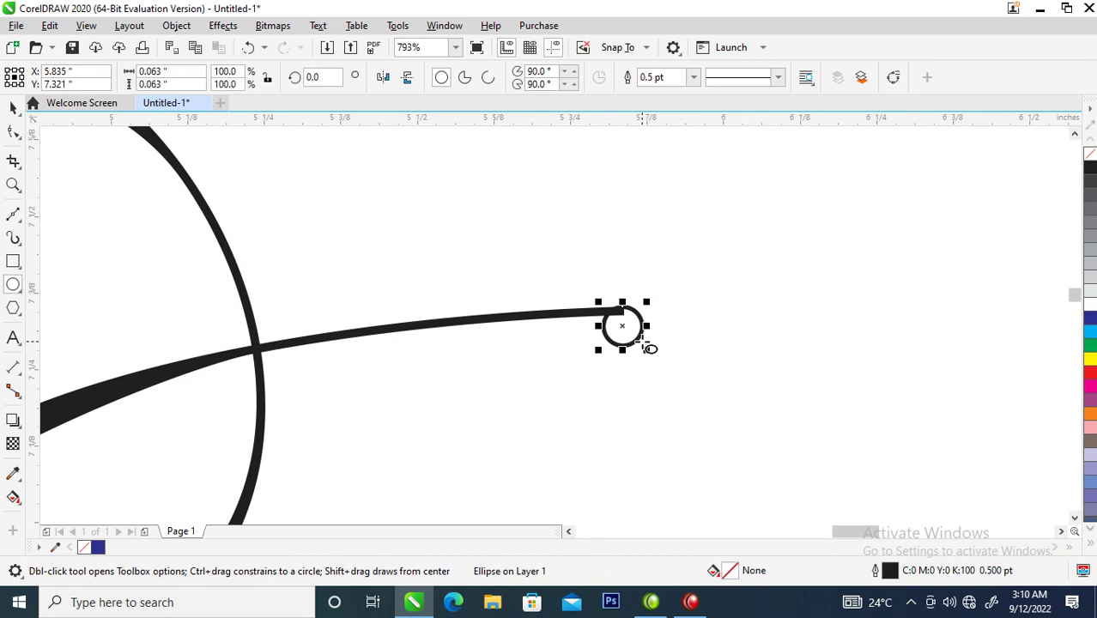
{"action": "left_click", "coordinate": [1090, 167]}
- Weld the black ball and the flourish into a single curve
{"action": "key", "text": "space"}
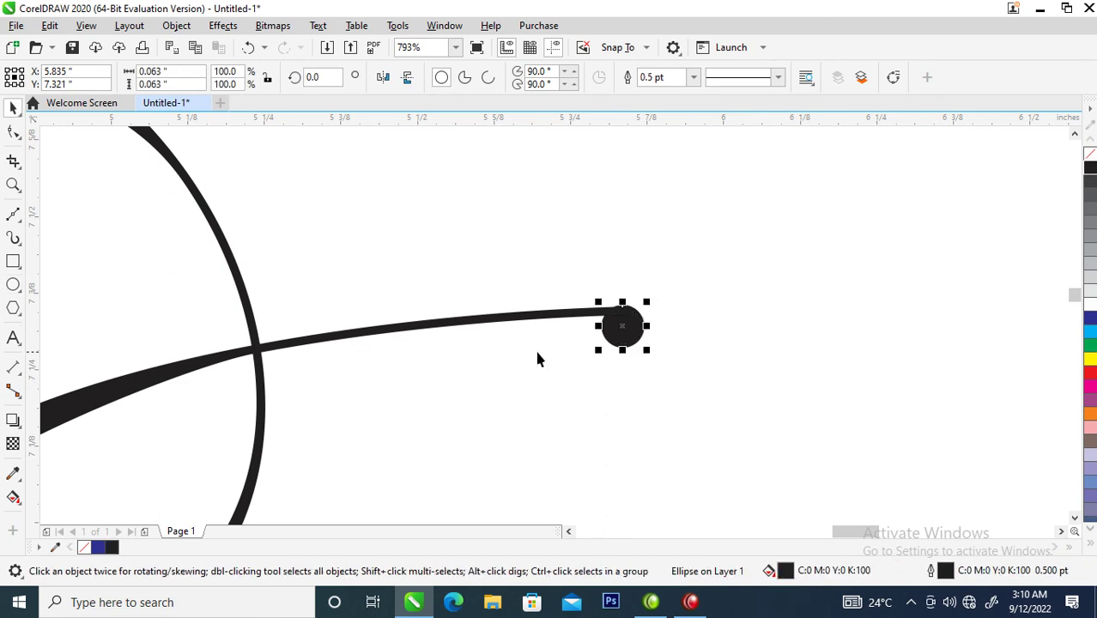
{"action": "left_click", "coordinate": [256, 352], "text": "shift"}
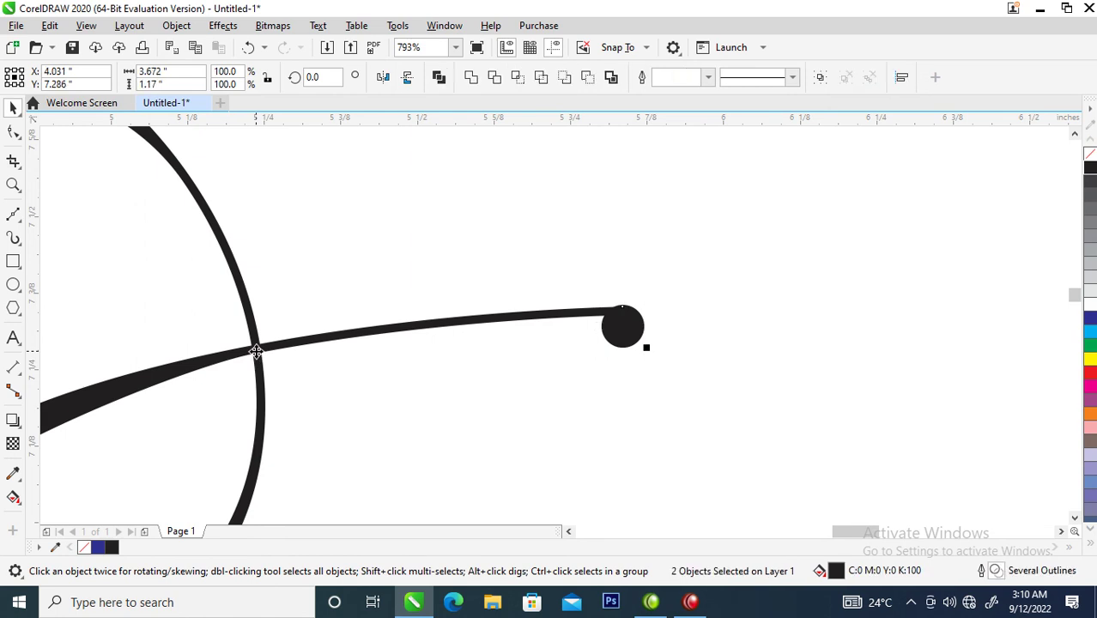
{"action": "left_click", "coordinate": [470, 77]}
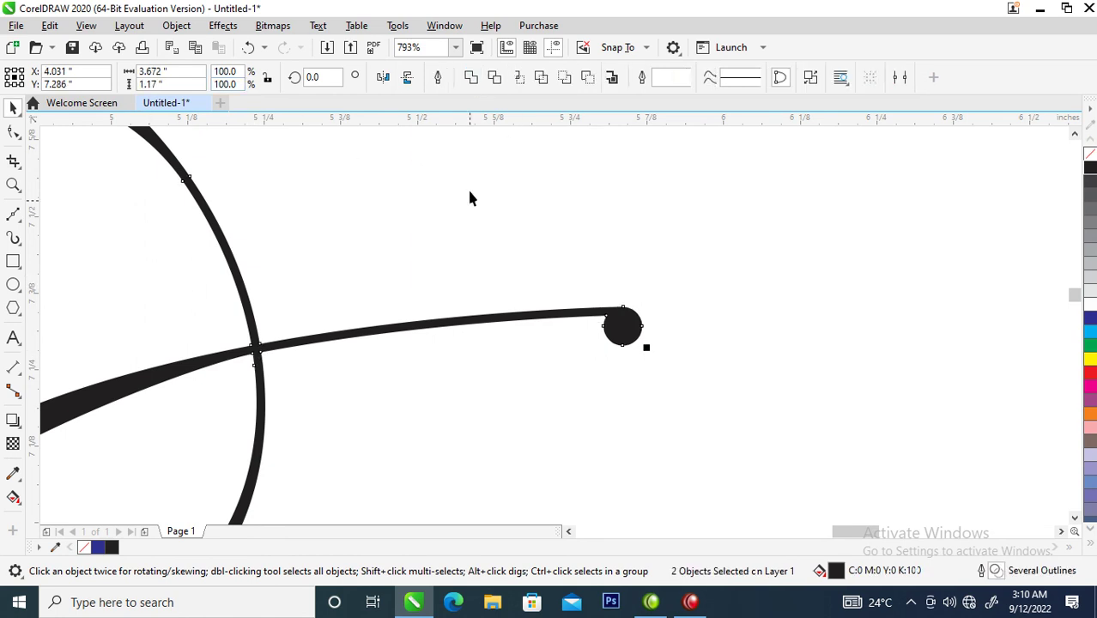
{"action": "scroll", "coordinate": [464, 356], "scroll_direction": "down", "scroll_amount": 5}
{"action": "key", "text": "z"}
{"action": "left_click_drag", "start_coordinate": [241, 294], "coordinate": [512, 436]}
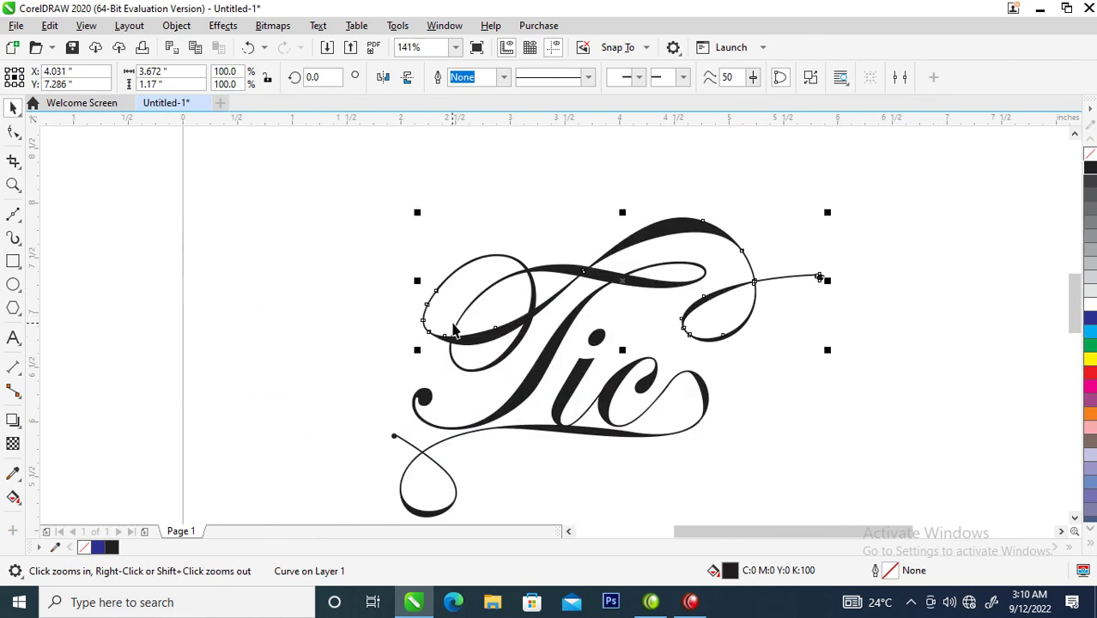
- Weld the swirl over the T to the Tic lettering, then zoom into the upper stroke joint
{"action": "left_click_drag", "start_coordinate": [585, 268], "coordinate": [575, 208]}
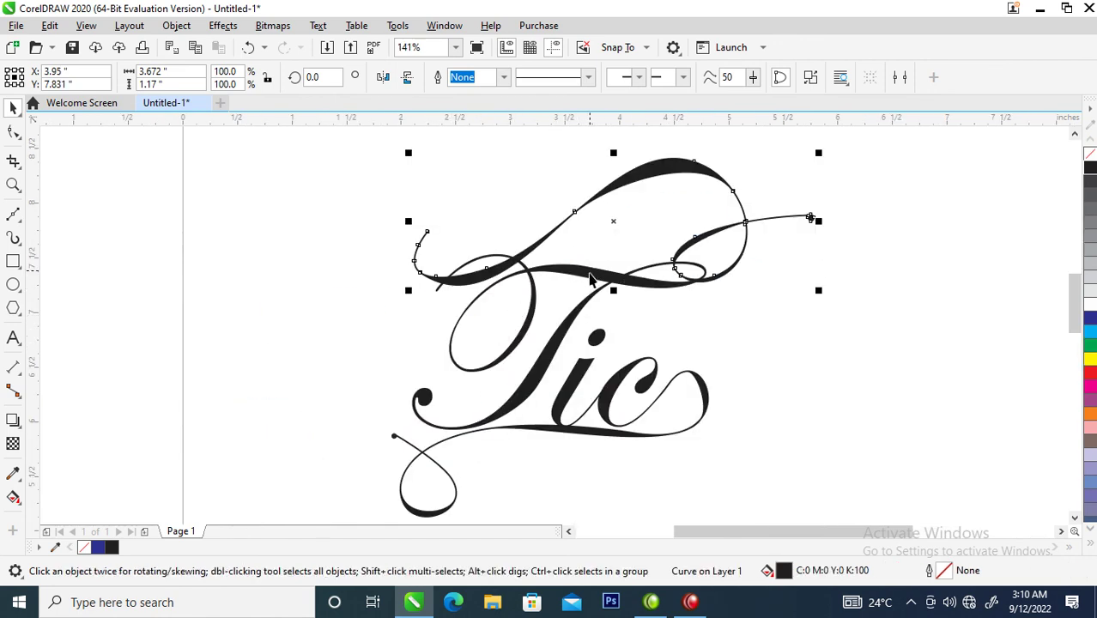
{"action": "key", "text": "ctrl+z"}
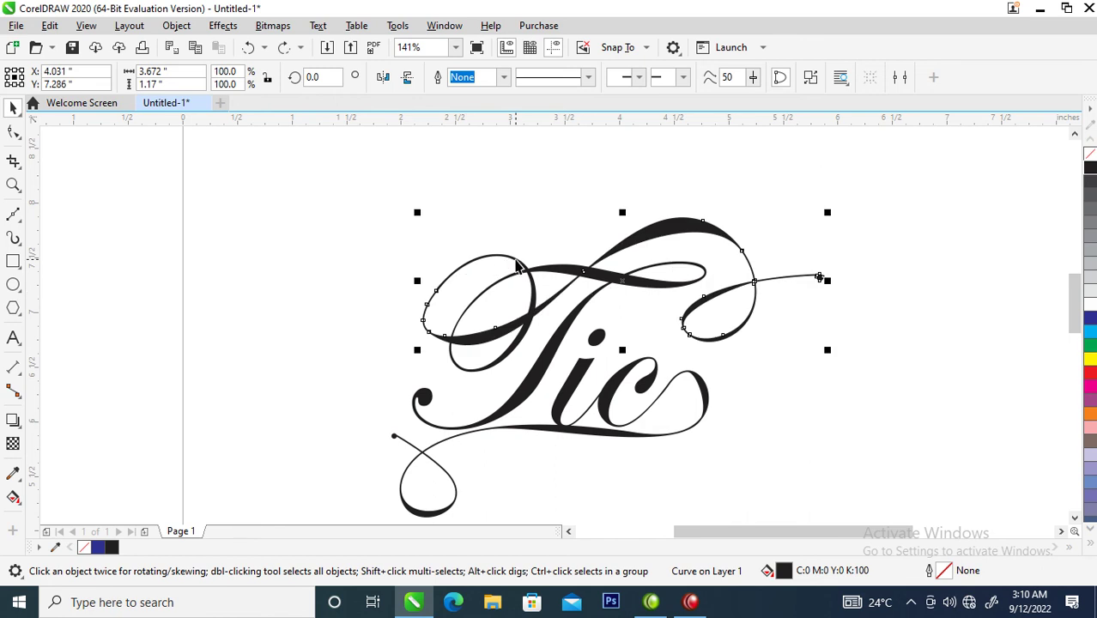
{"action": "left_click", "coordinate": [516, 260], "text": "shift"}
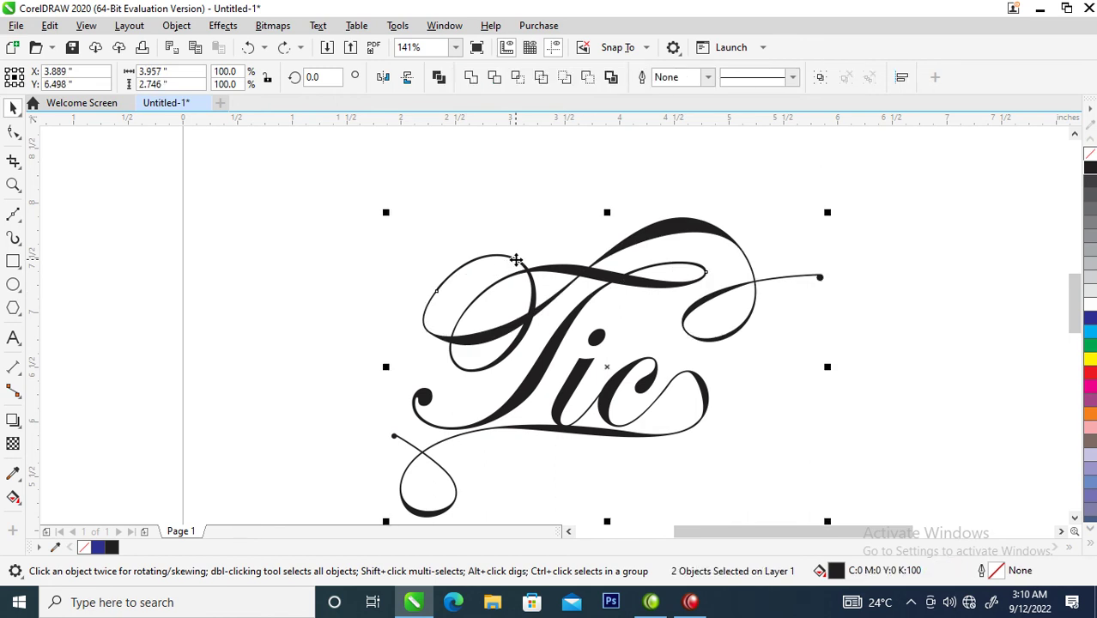
{"action": "left_click", "coordinate": [470, 77]}
{"action": "left_click_drag", "start_coordinate": [381, 265], "coordinate": [518, 372]}
{"action": "left_click_drag", "start_coordinate": [411, 173], "coordinate": [552, 258]}
{"action": "key", "text": "space"}
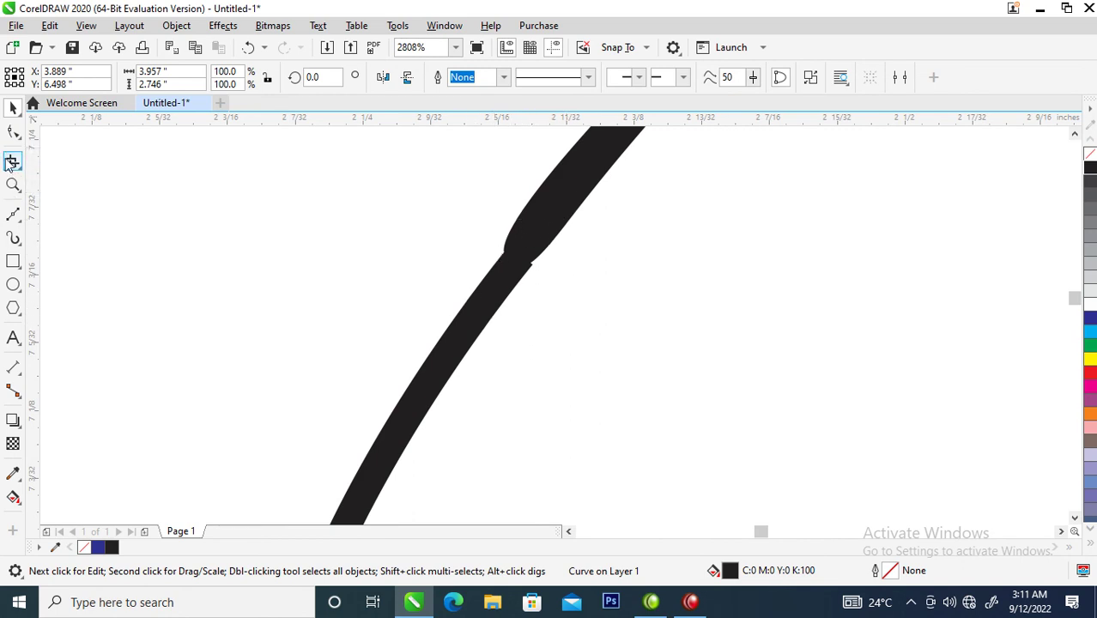
- Add nodes along the T's upper stroke and delete the stray ones near the joint
{"action": "left_click", "coordinate": [14, 132]}
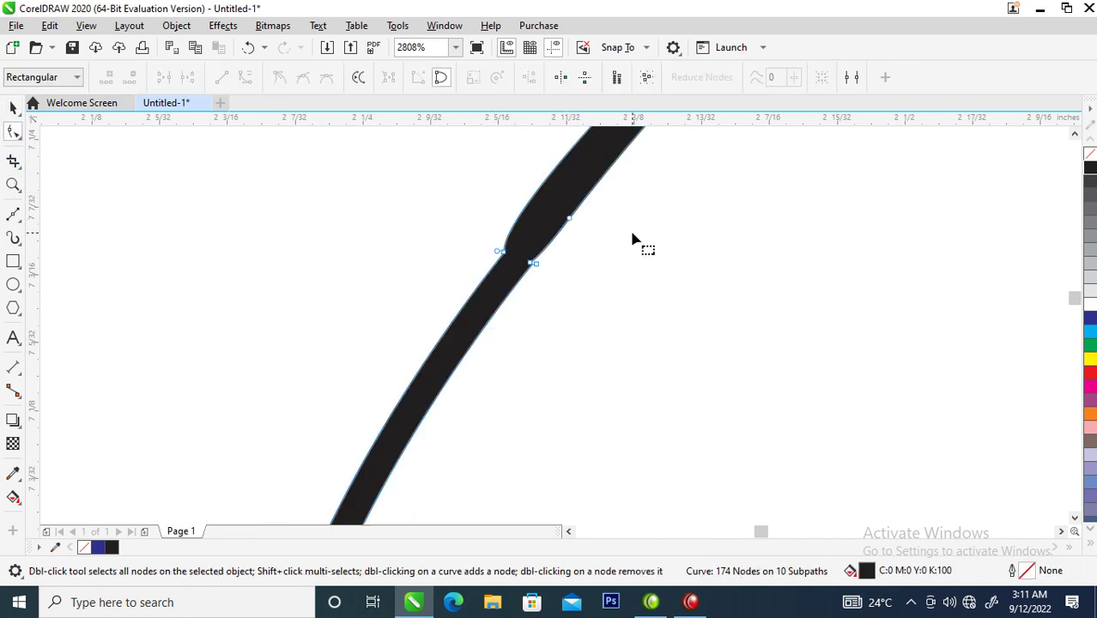
{"action": "left_click", "coordinate": [589, 196]}
{"action": "double_click", "coordinate": [589, 196]}
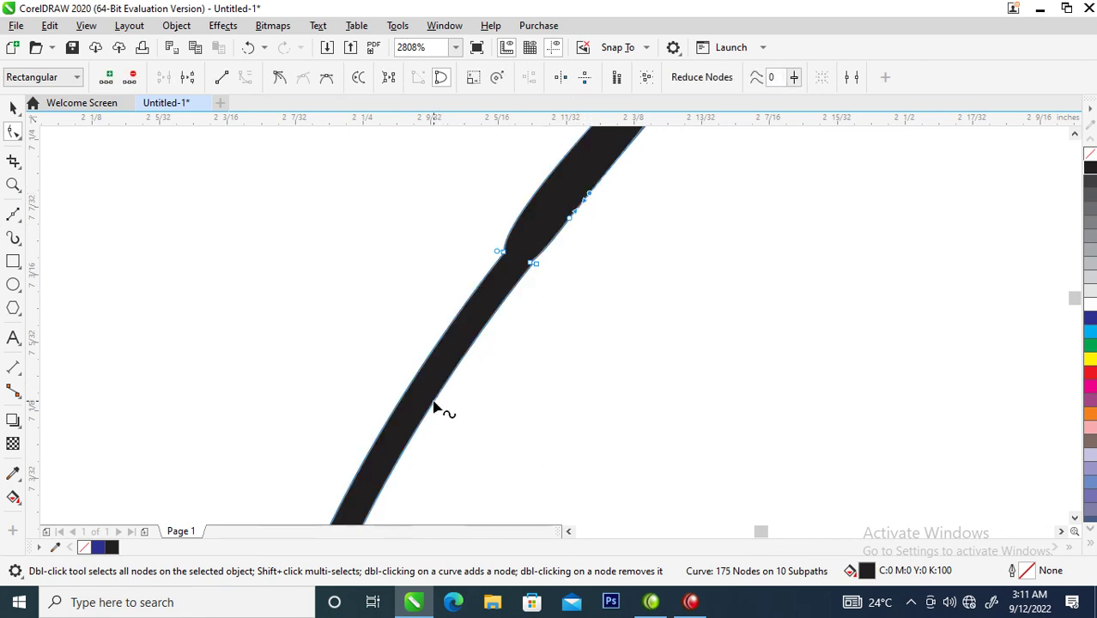
{"action": "double_click", "coordinate": [413, 438]}
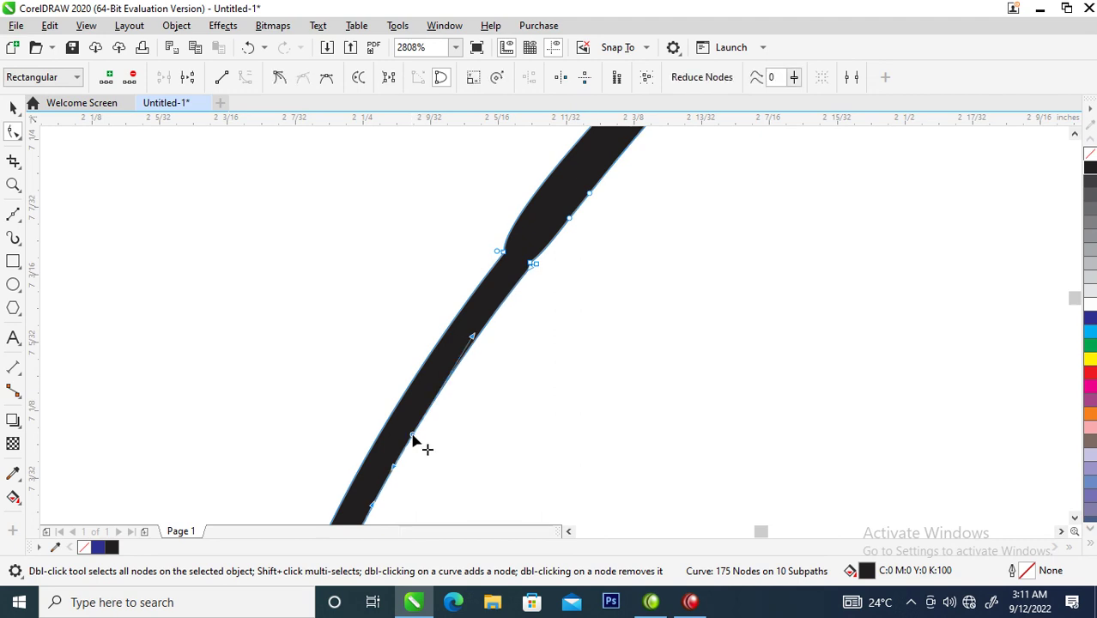
{"action": "double_click", "coordinate": [532, 265]}
{"action": "double_click", "coordinate": [533, 266]}
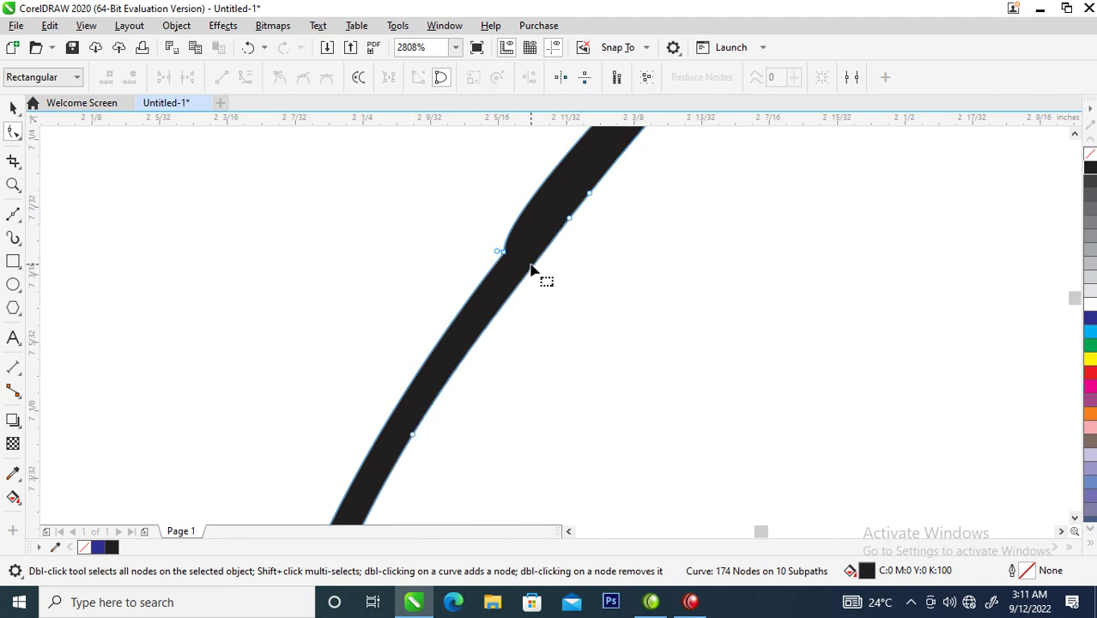
{"action": "double_click", "coordinate": [569, 220]}
- Delete the remaining bump nodes so the stroke edge tapers cleanly
{"action": "double_click", "coordinate": [580, 144]}
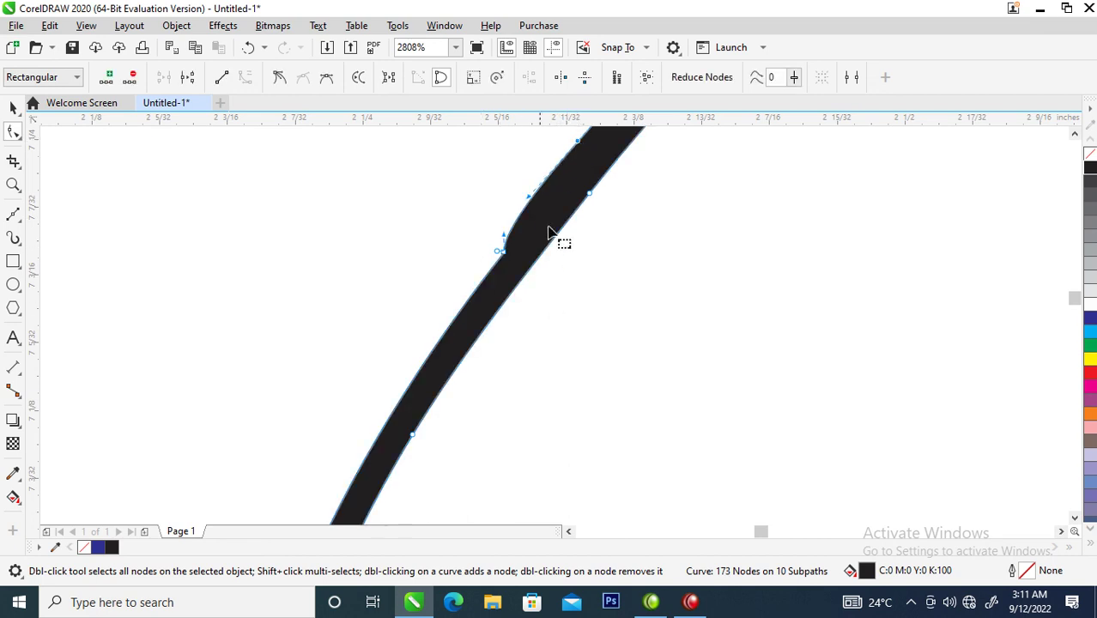
{"action": "double_click", "coordinate": [361, 462]}
{"action": "double_click", "coordinate": [500, 252]}
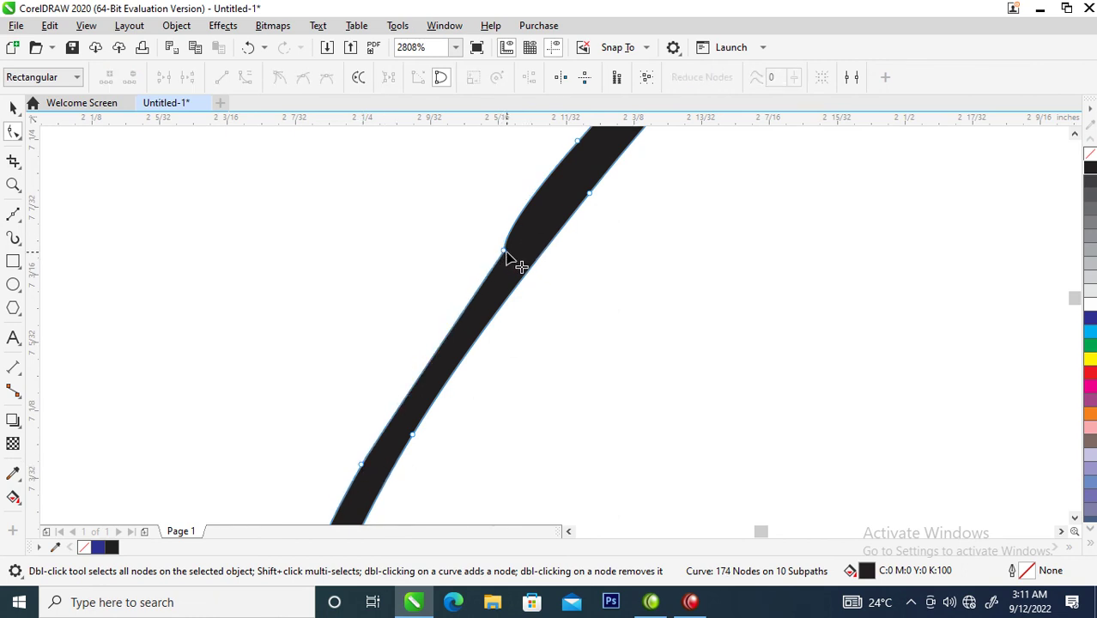
{"action": "double_click", "coordinate": [503, 252]}
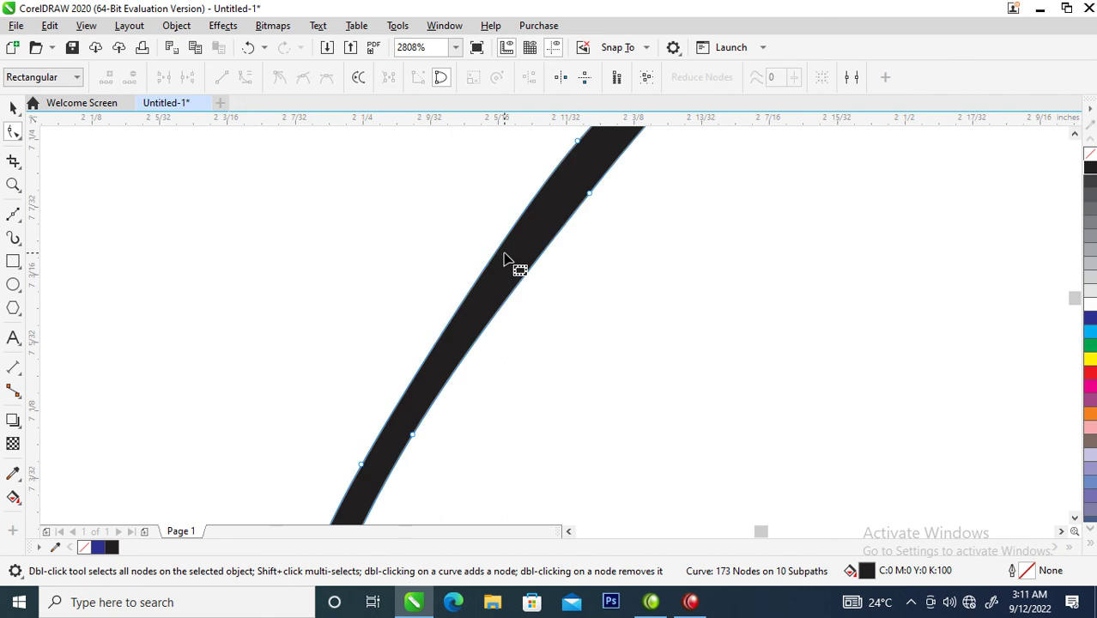
{"action": "key", "text": "space"}
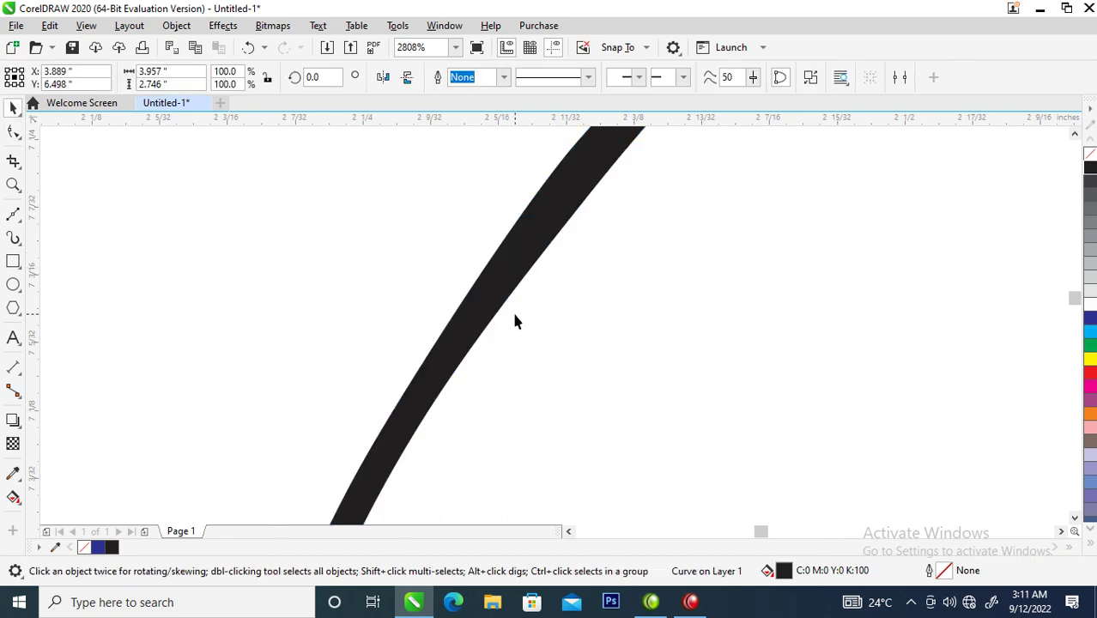
{"action": "scroll", "coordinate": [512, 309], "scroll_direction": "down", "scroll_amount": 6}
- Give the whole welded Tic curve a blue fill (C100 M100 Y0 K0)
{"action": "key", "text": "z"}
{"action": "left_click_drag", "start_coordinate": [278, 151], "coordinate": [825, 429]}
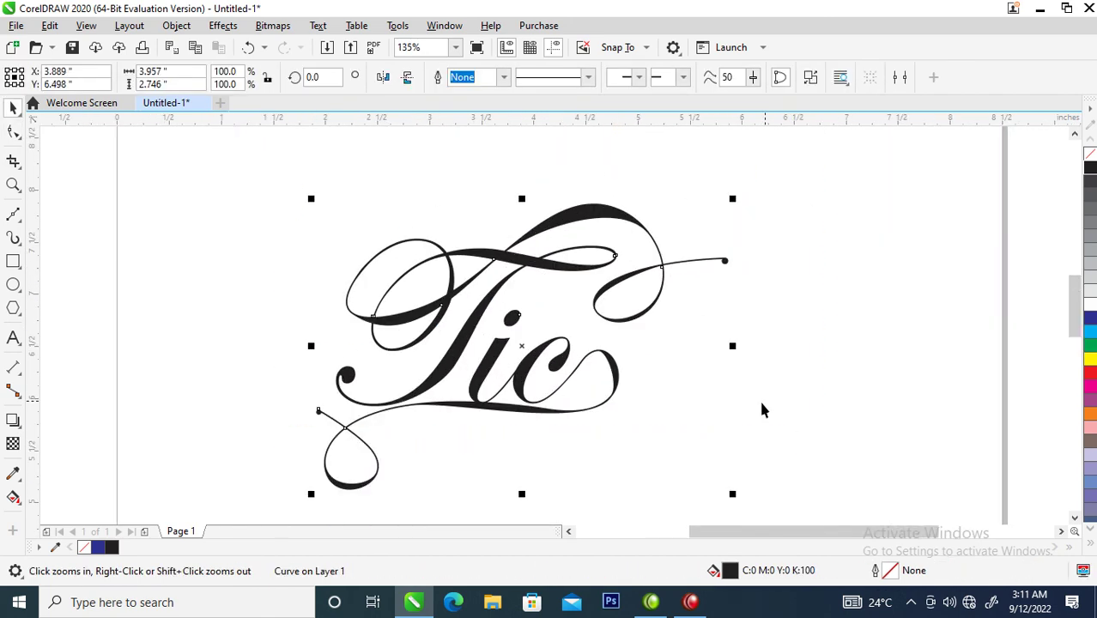
{"action": "left_click", "coordinate": [1090, 319]}
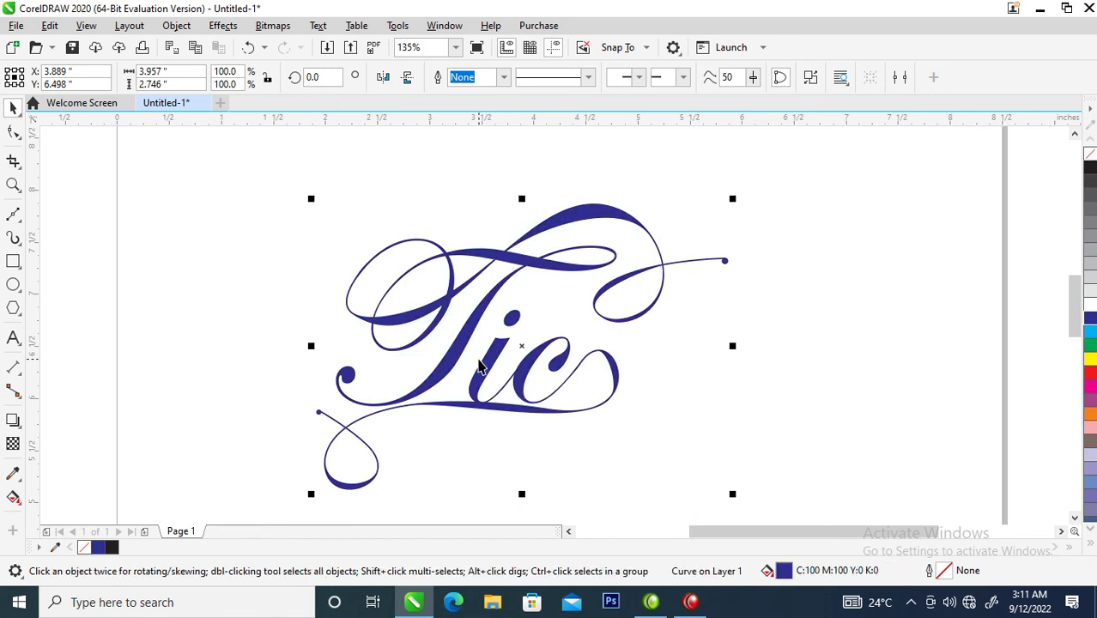
{"action": "scroll", "coordinate": [479, 365], "scroll_direction": "down", "scroll_amount": 2}
{"action": "key", "text": "z"}
{"action": "left_click_drag", "start_coordinate": [103, 203], "coordinate": [804, 469]}
- Draw a 4.89-inch black-filled circle over the lettering and send it to the back
{"action": "left_click", "coordinate": [13, 261]}
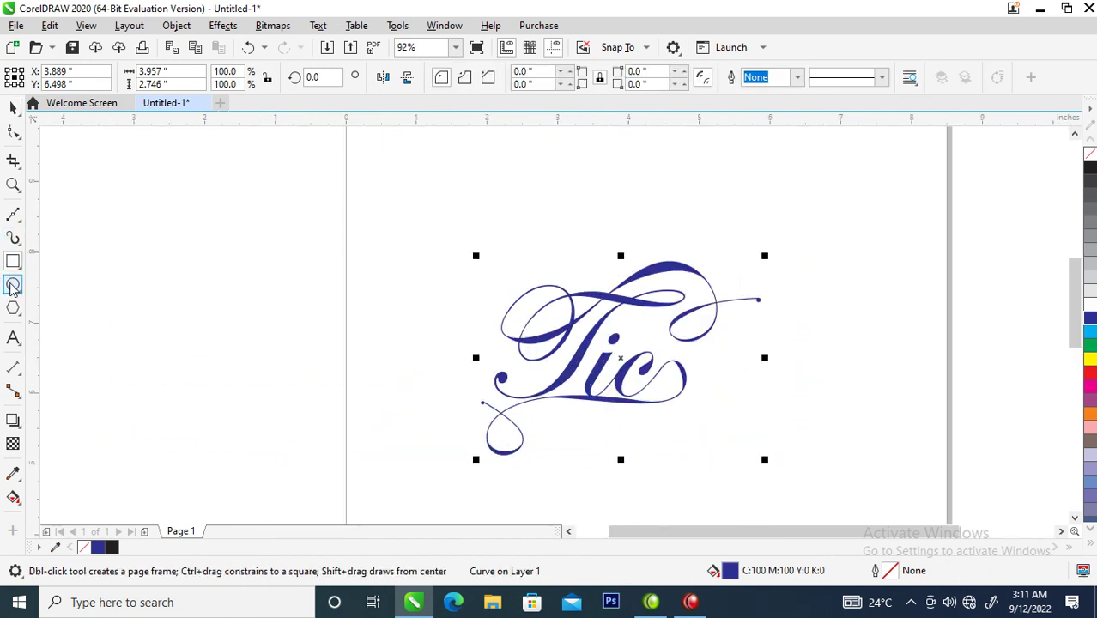
{"action": "left_click", "coordinate": [13, 284]}
{"action": "left_click_drag", "start_coordinate": [394, 195], "coordinate": [772, 383]}
{"action": "key", "text": "space"}
{"action": "left_click", "coordinate": [1091, 168]}
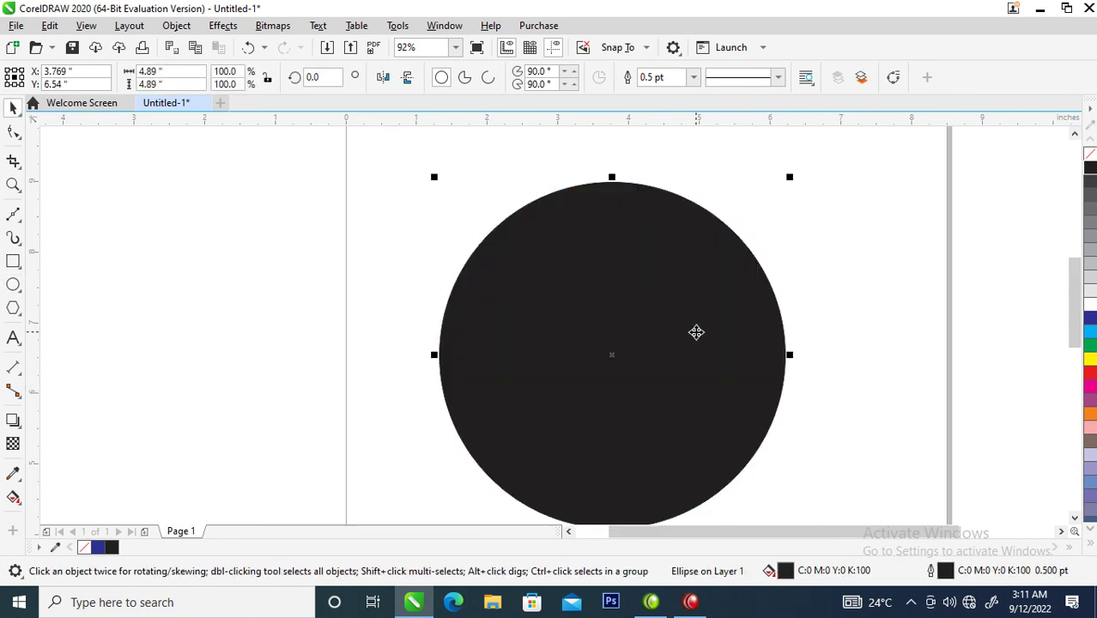
{"action": "key", "text": "shift+Page_Down"}
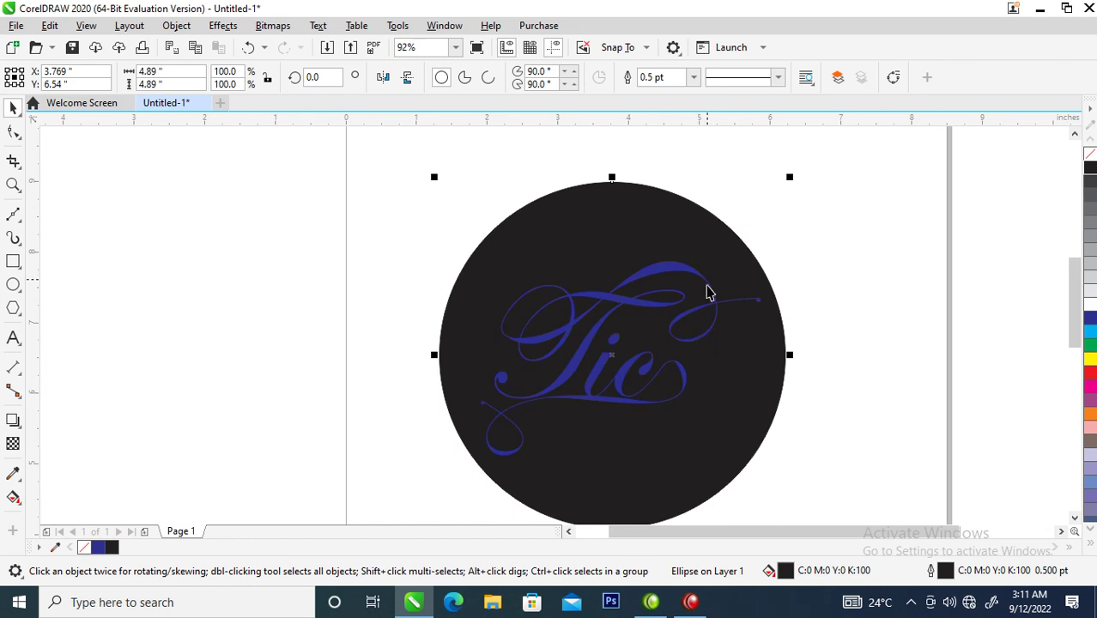